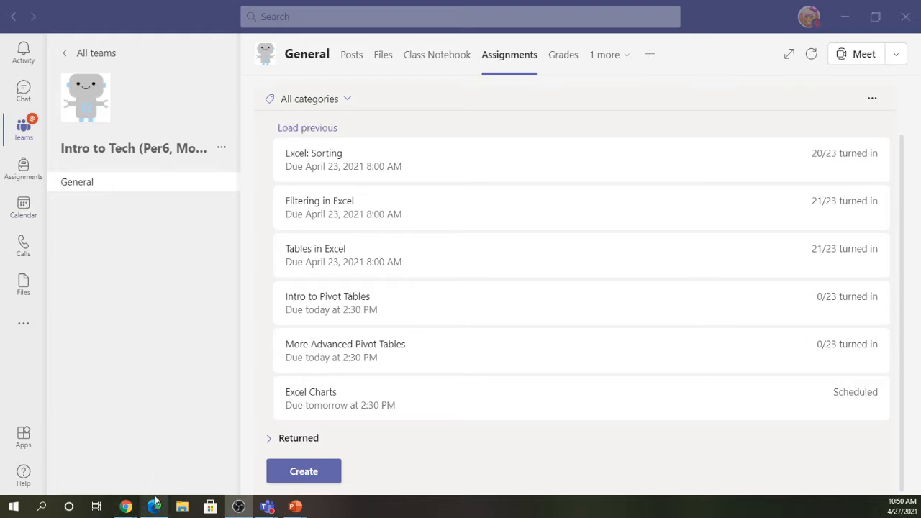
- Open the Intro to Pivot Tables assignment in Student view
mouse_move(155, 502)
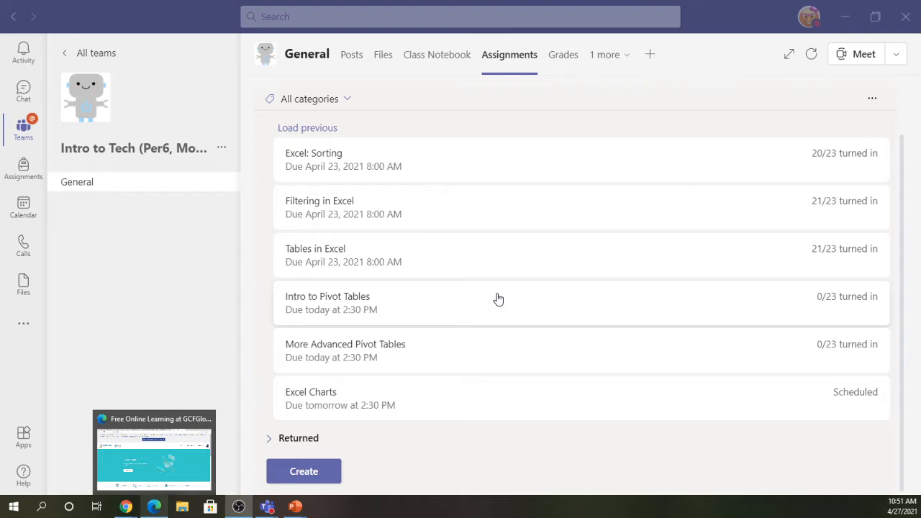
click(337, 305)
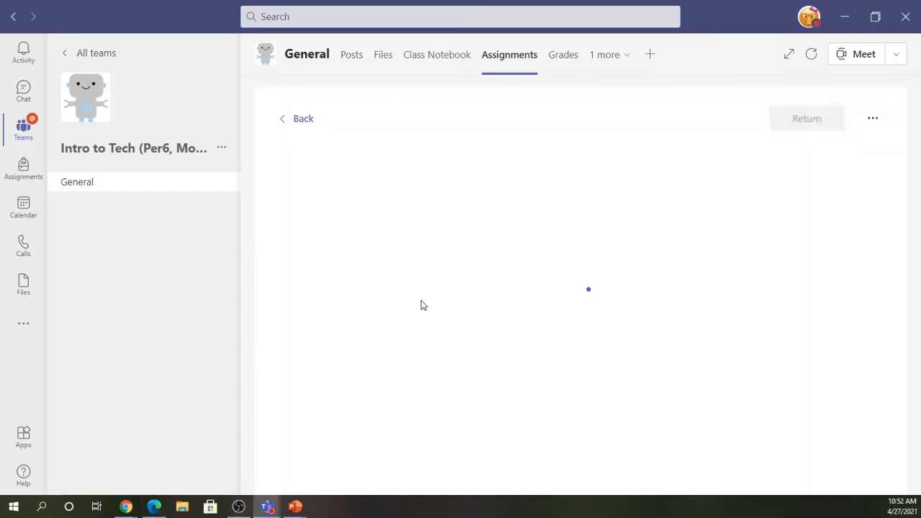
click(862, 118)
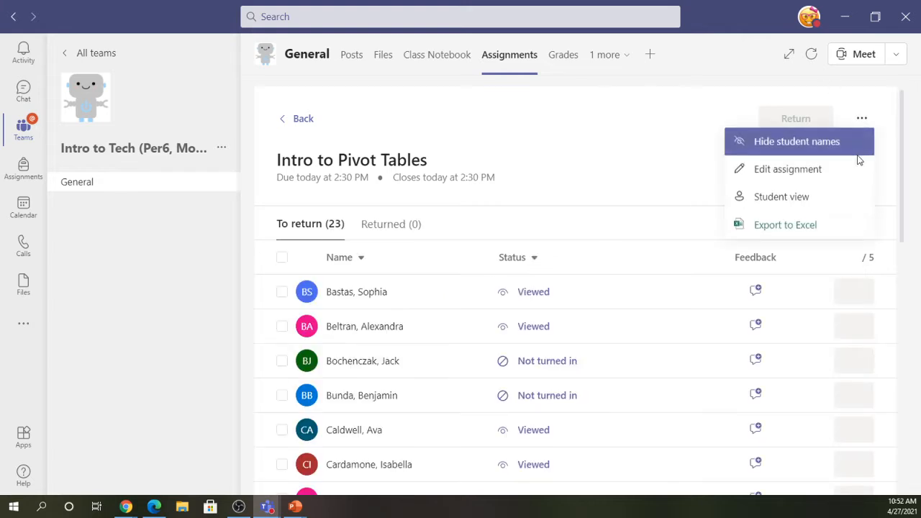
click(817, 207)
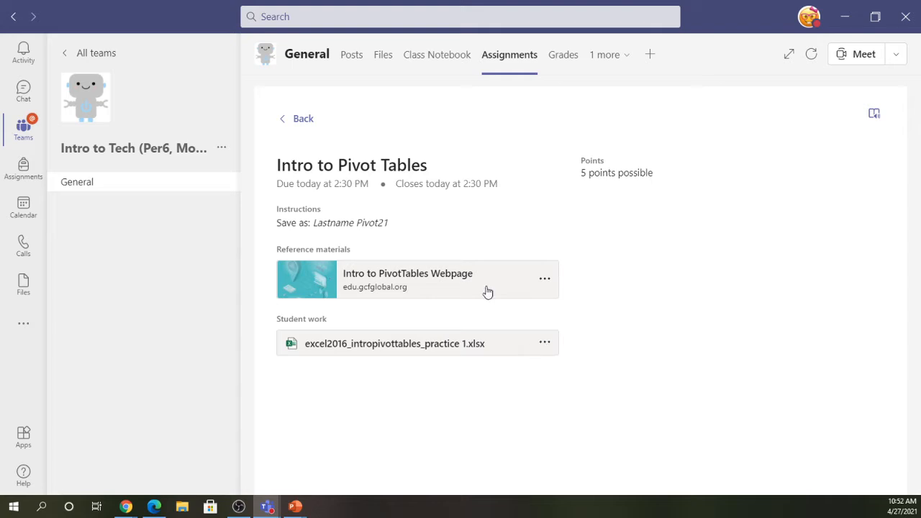
- Select the 'Lastname Pivot21' save-as instruction, then go to File Explorer for the workbook
drag(314, 224, 413, 235)
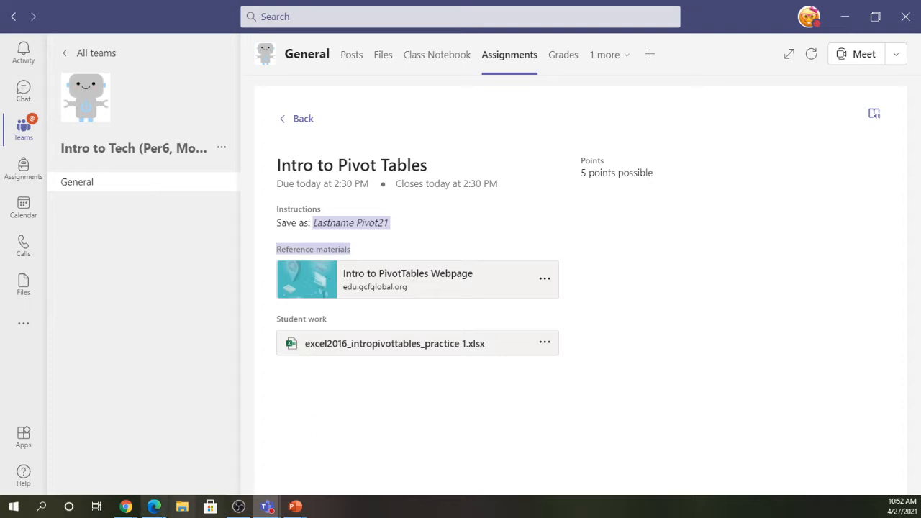
mouse_move(238, 507)
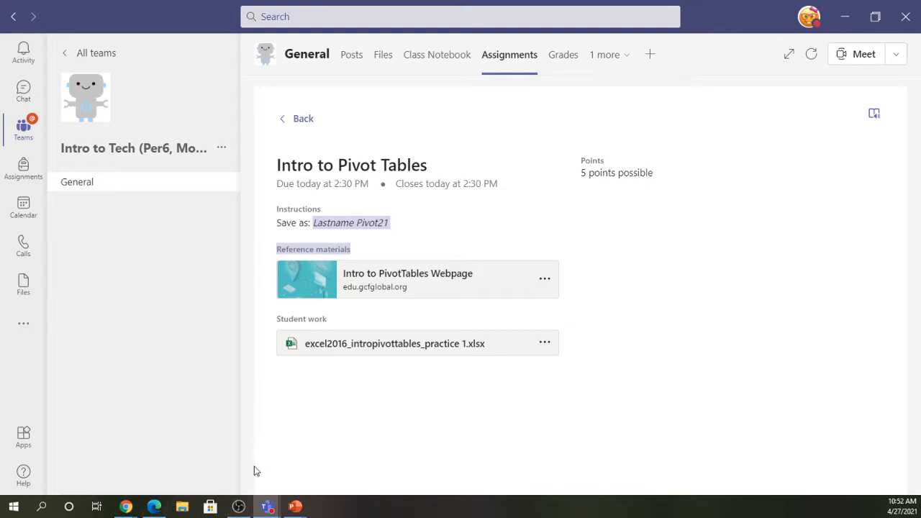
click(182, 506)
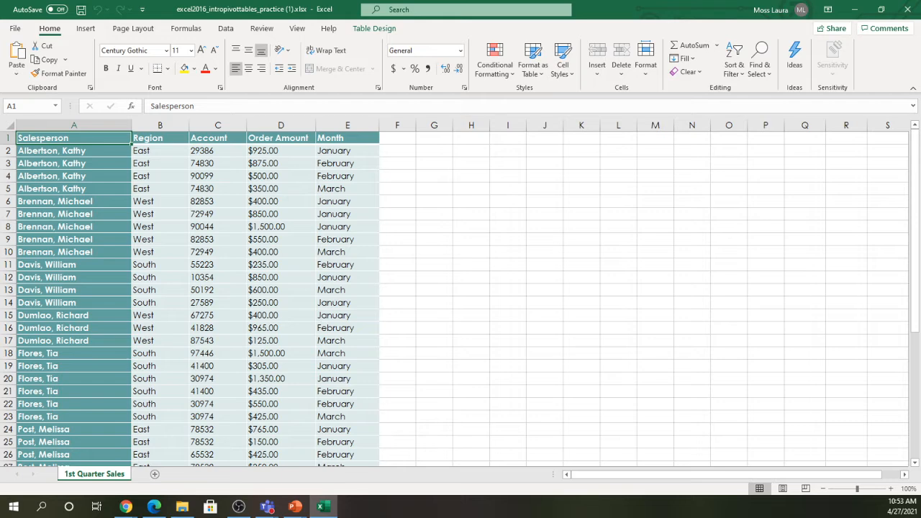
- Select the Account value in cell C11 of the 1st Quarter Sales table
click(208, 266)
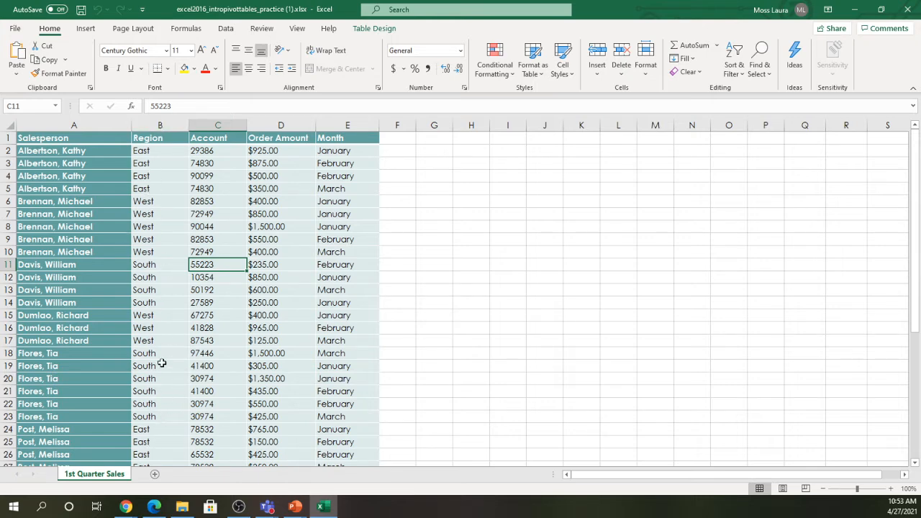
click(220, 155)
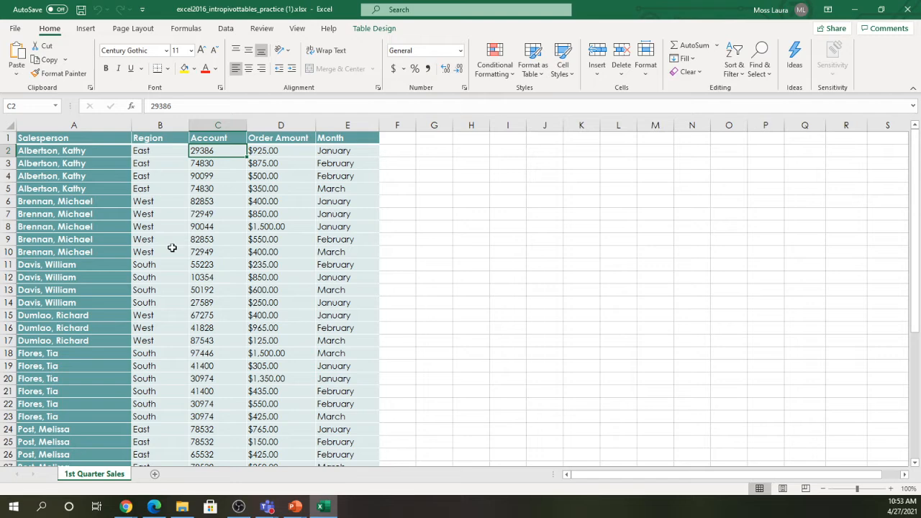
click(261, 151)
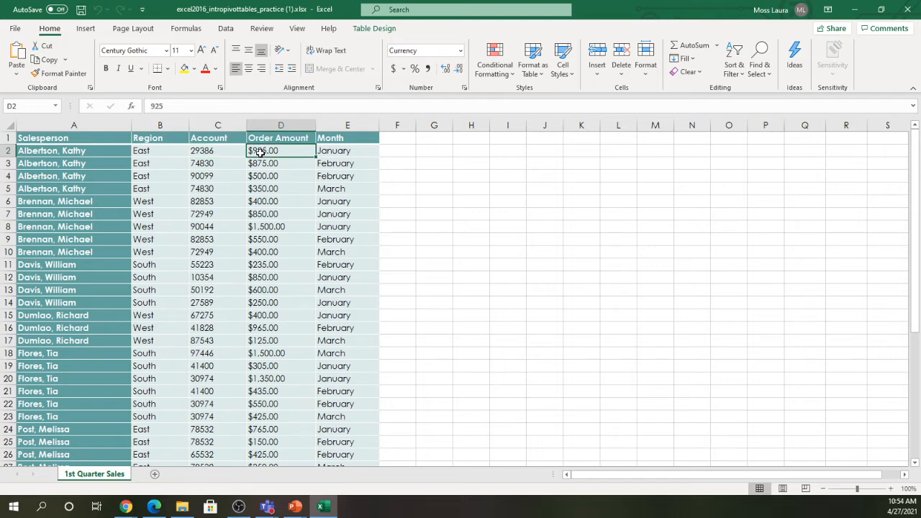
click(327, 151)
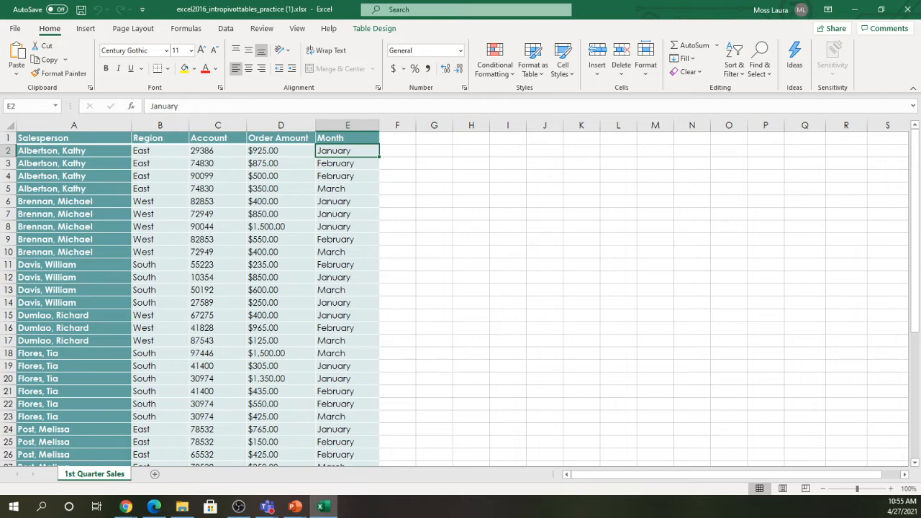
key(alt+Tab)
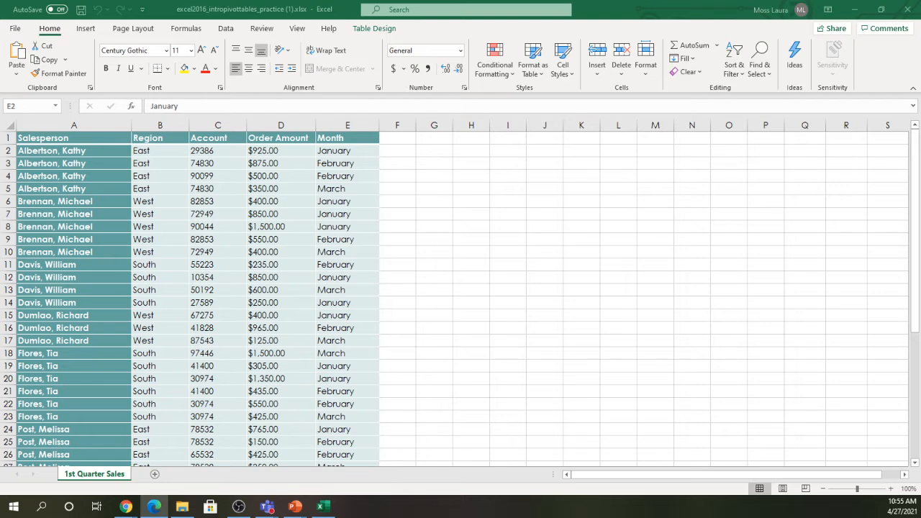
- Start and pause the GCFGlobal PivotTables video, dismiss More videos, and make it full screen
click(154, 506)
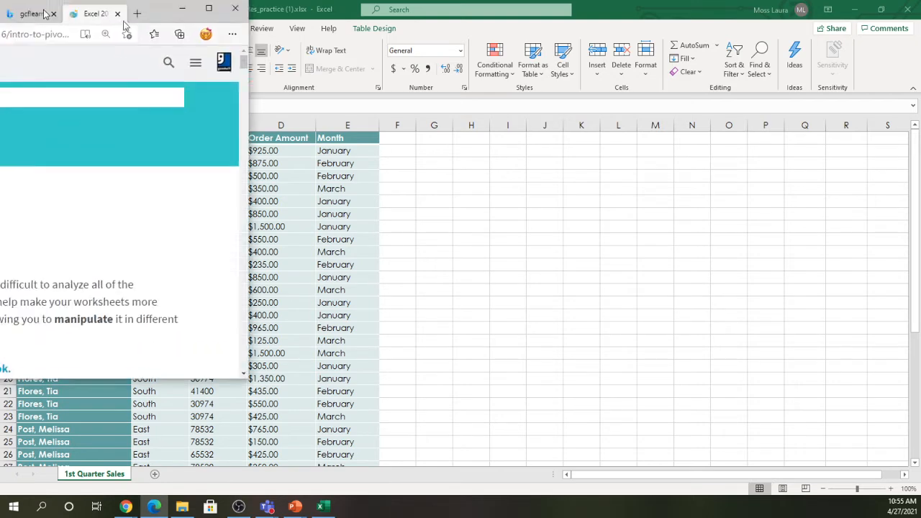
scroll(495, 356, down, 4)
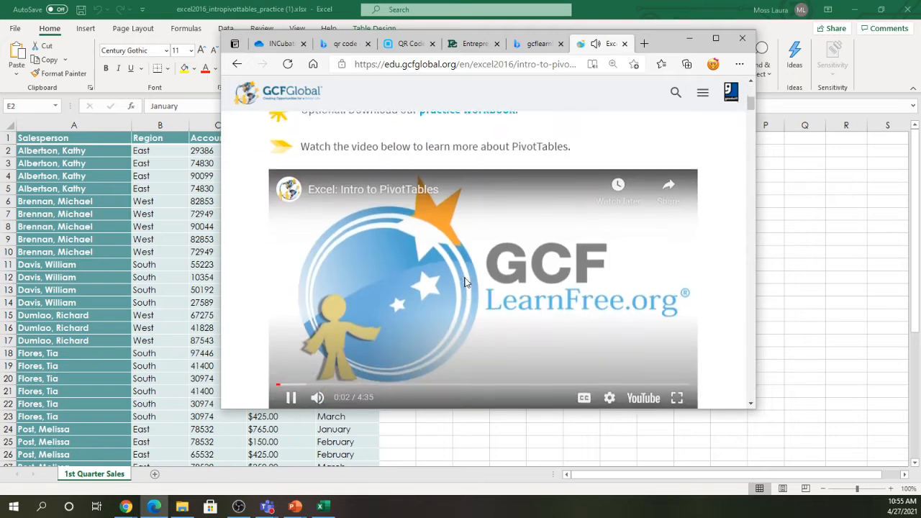
click(464, 279)
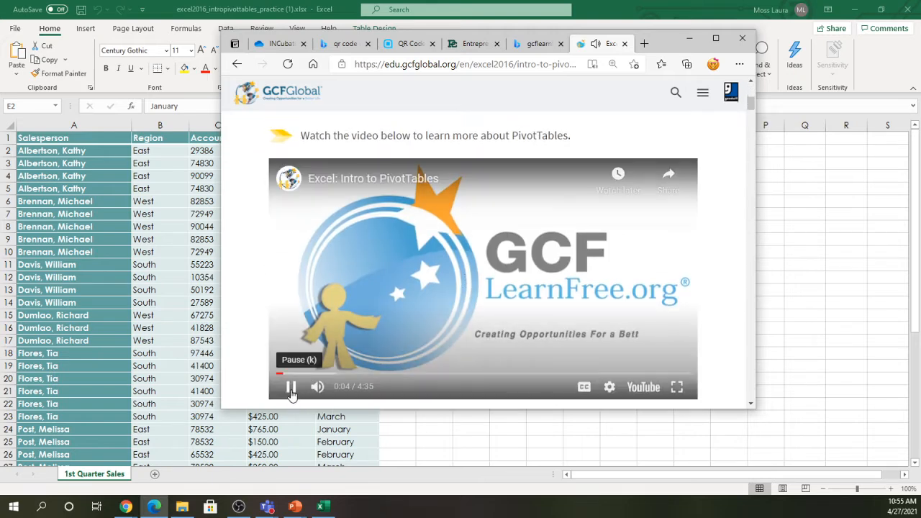
click(290, 386)
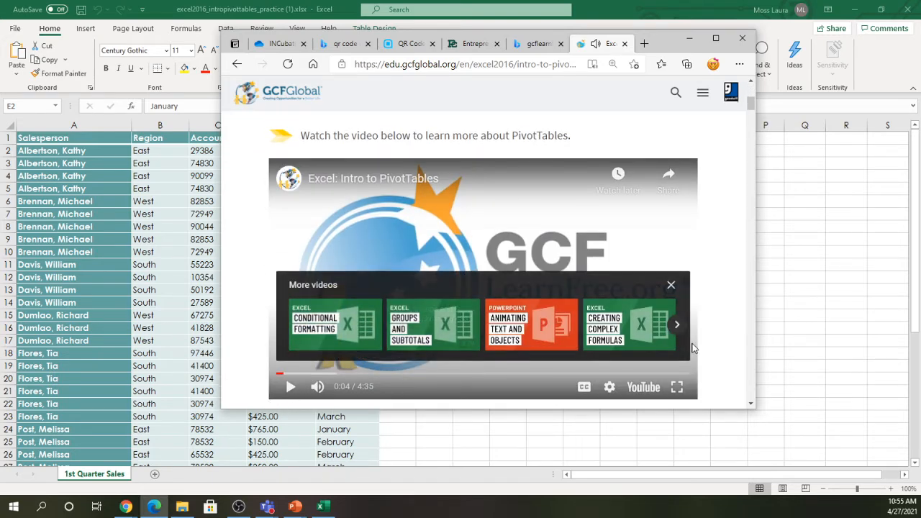
click(670, 286)
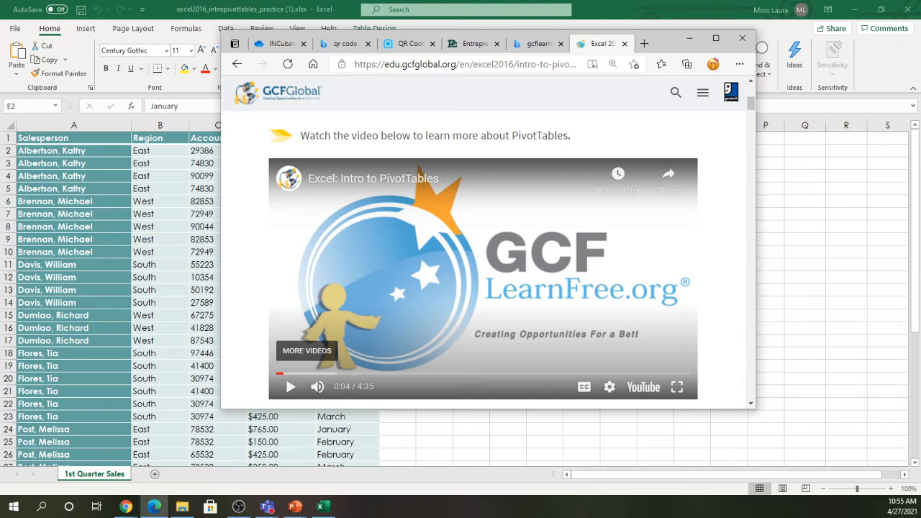
click(676, 388)
- Play the full-screen tutorial past 0:56 to its Sales by Region table demonstration
click(517, 264)
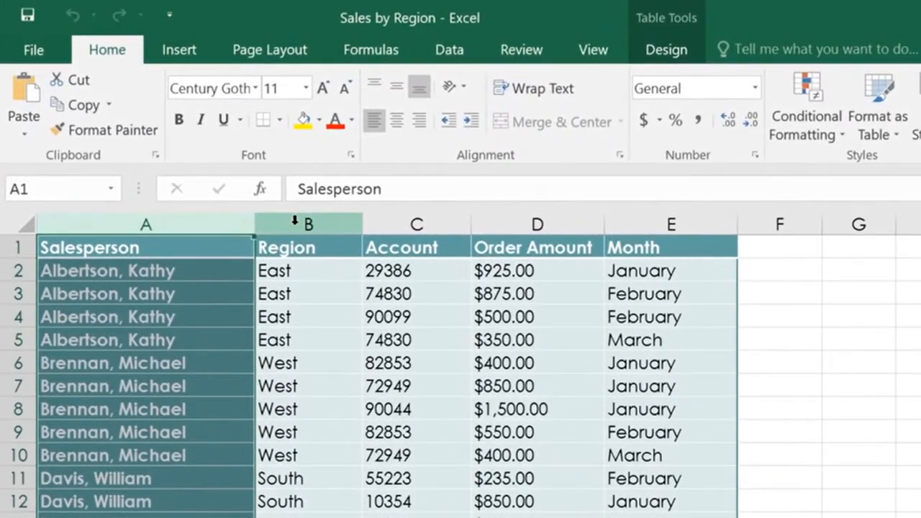
click(287, 214)
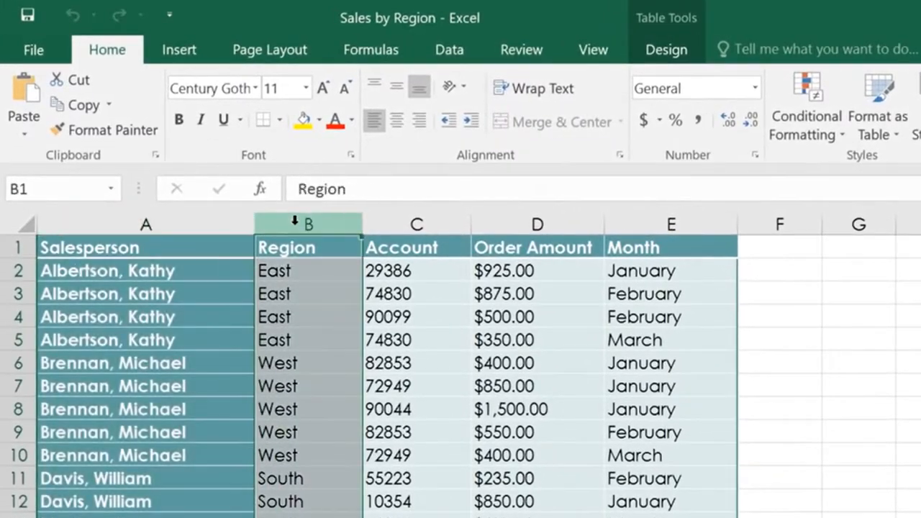
click(391, 222)
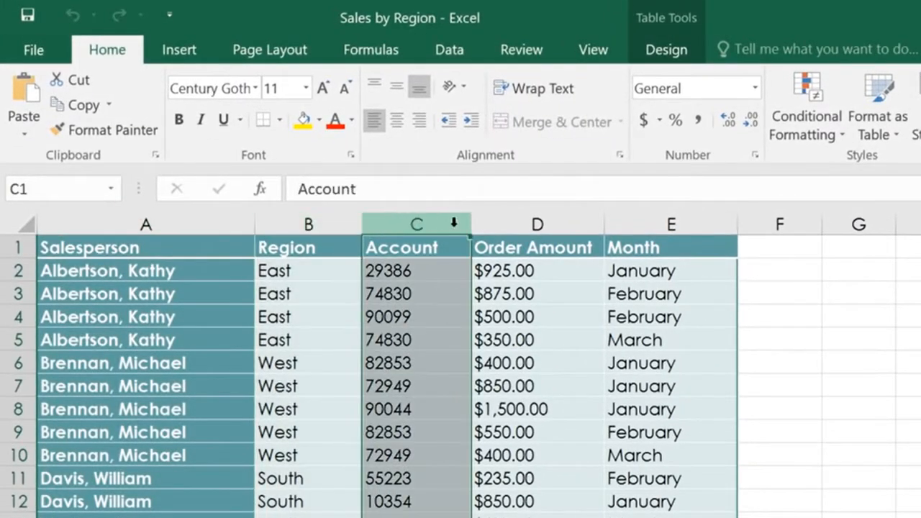
click(497, 224)
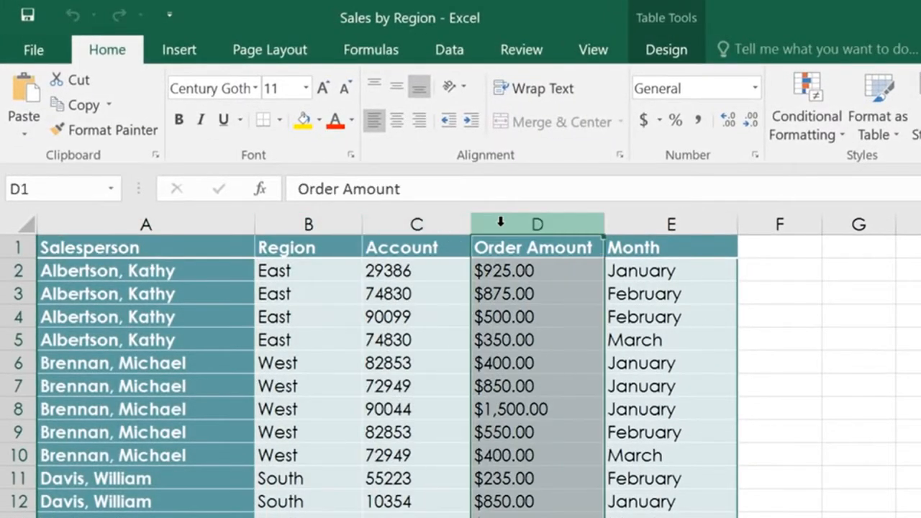
click(629, 222)
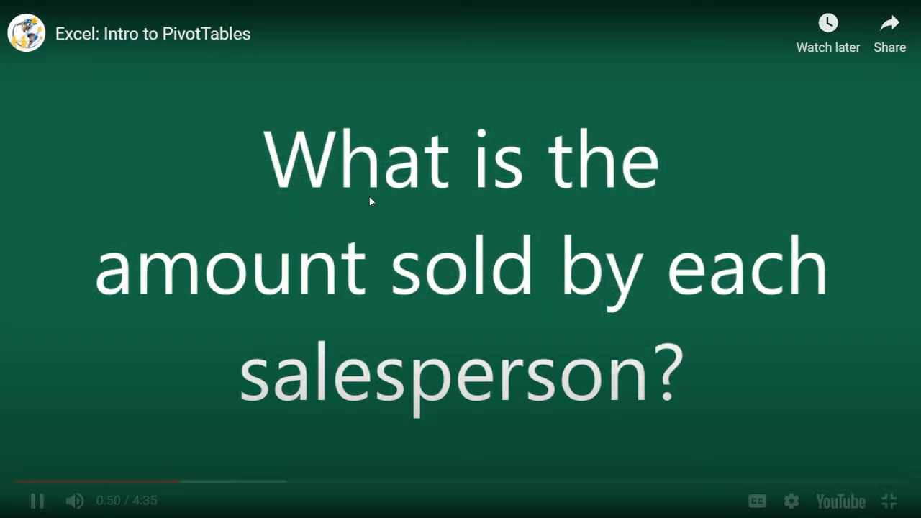
click(611, 323)
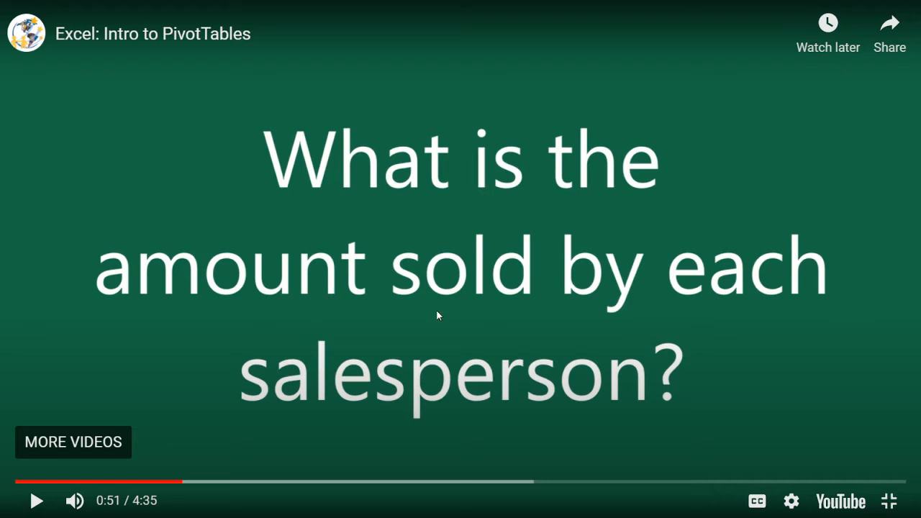
click(383, 293)
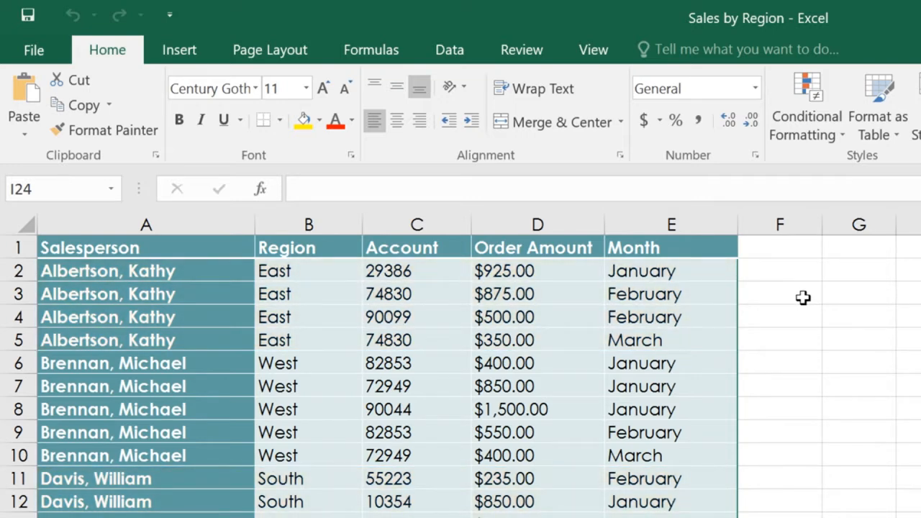
- Watch until the empty PivotTable1 appears, pause at 1:49, and exit full screen
click(442, 316)
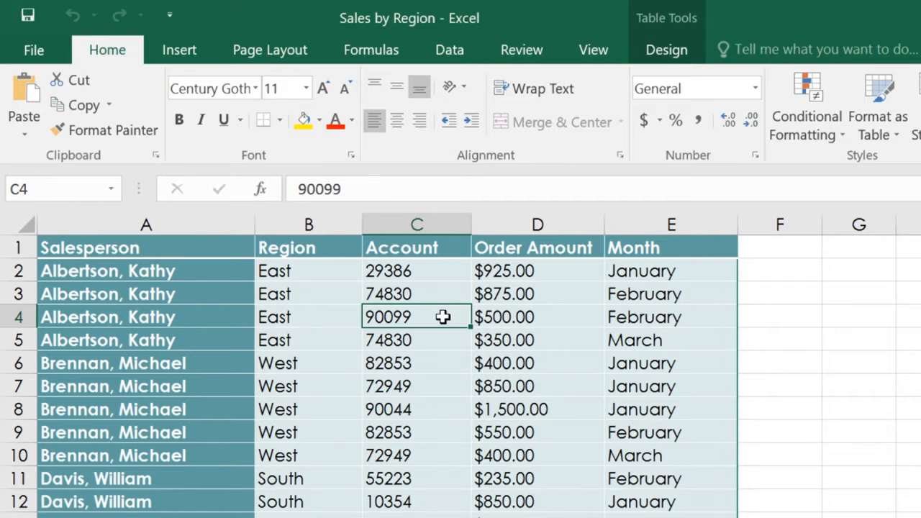
mouse_move(668, 7)
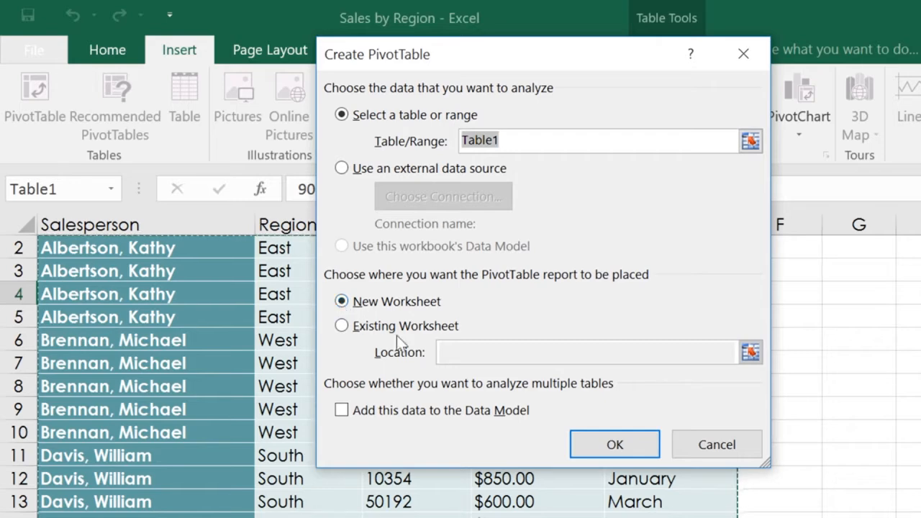
click(596, 446)
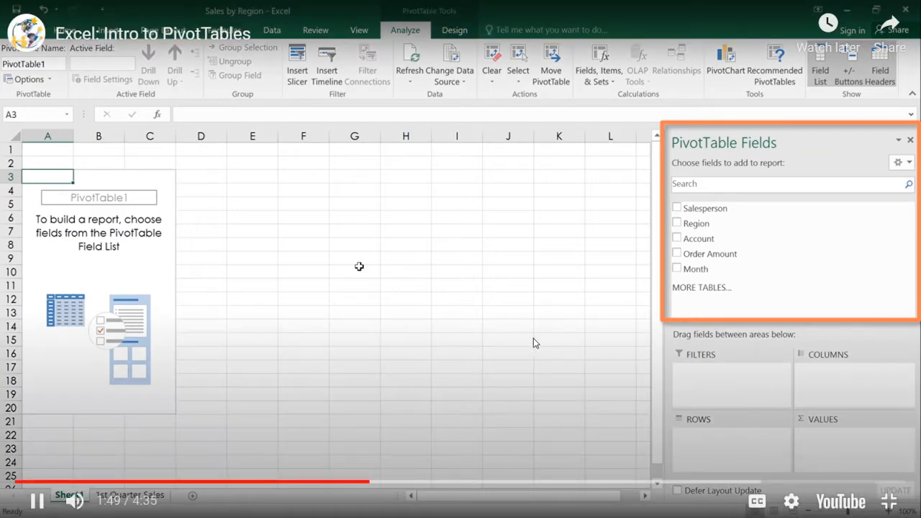
click(533, 338)
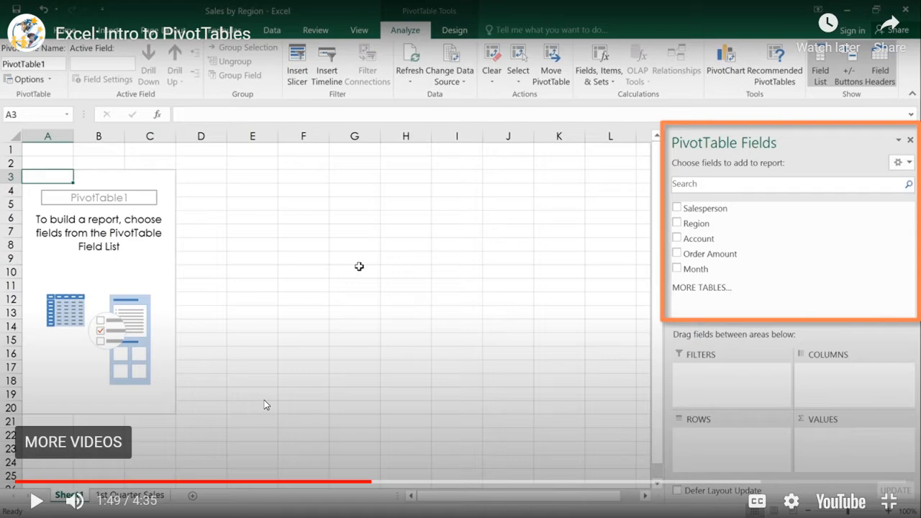
key(Escape)
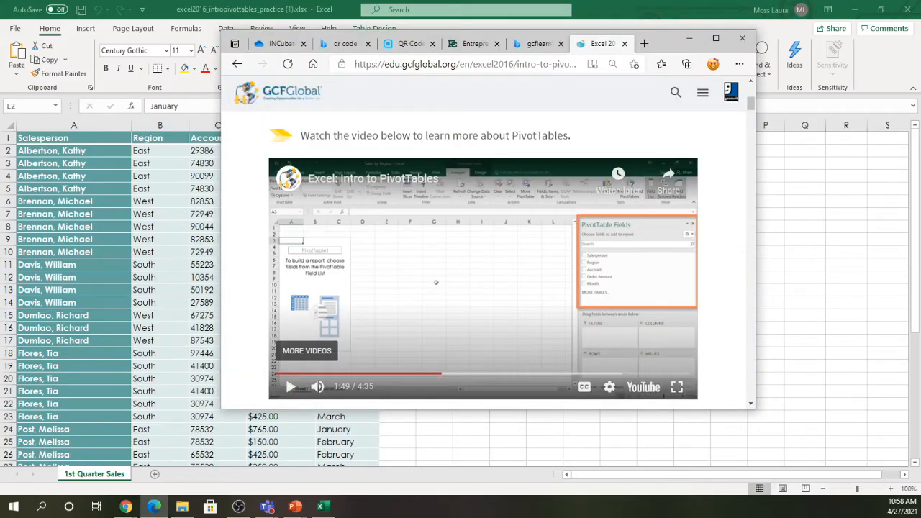
- Bring the Excel workbook forward with a cell inside the 1st Quarter Sales table selected
click(159, 221)
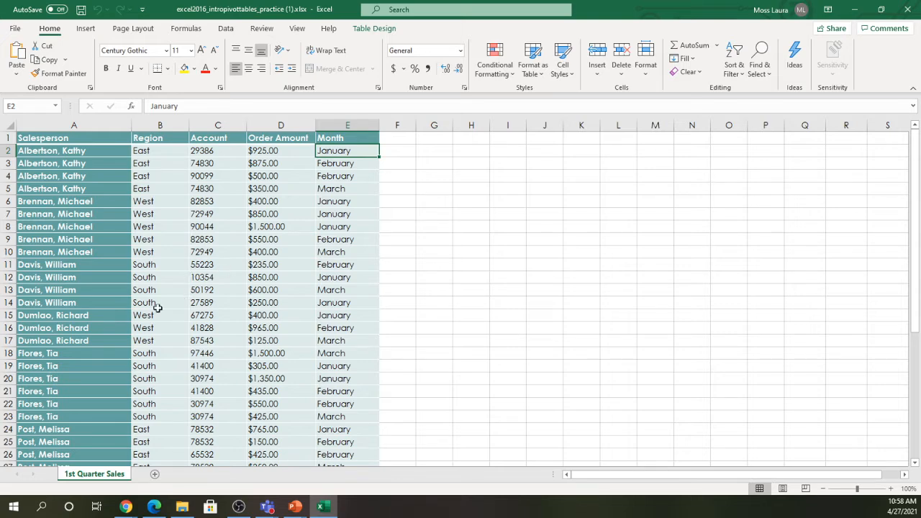
click(164, 264)
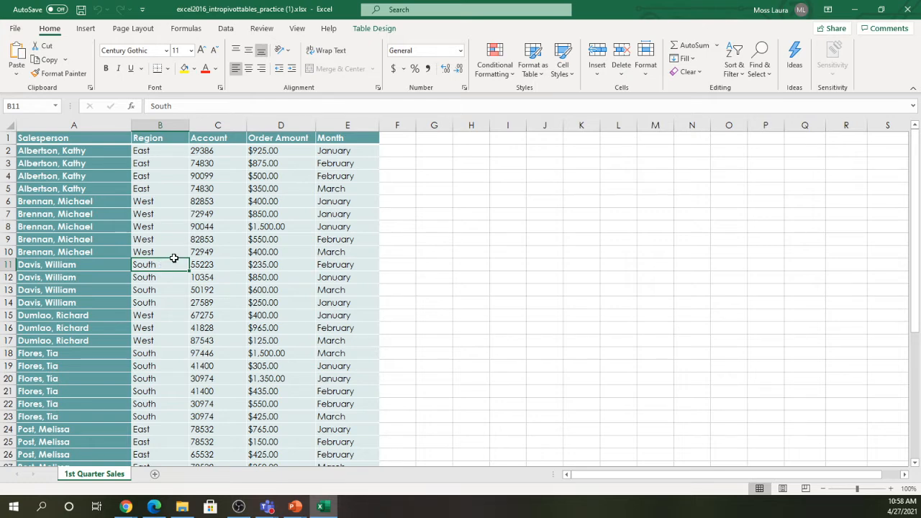
click(582, 238)
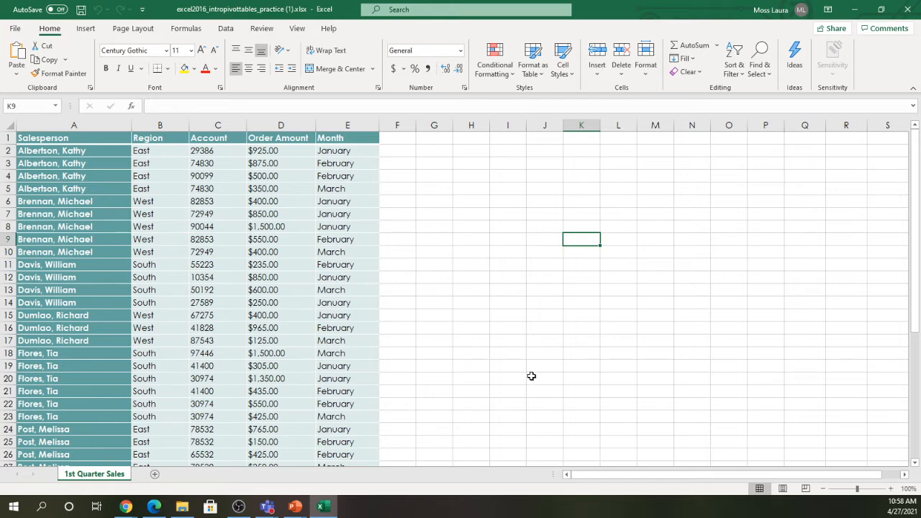
click(158, 253)
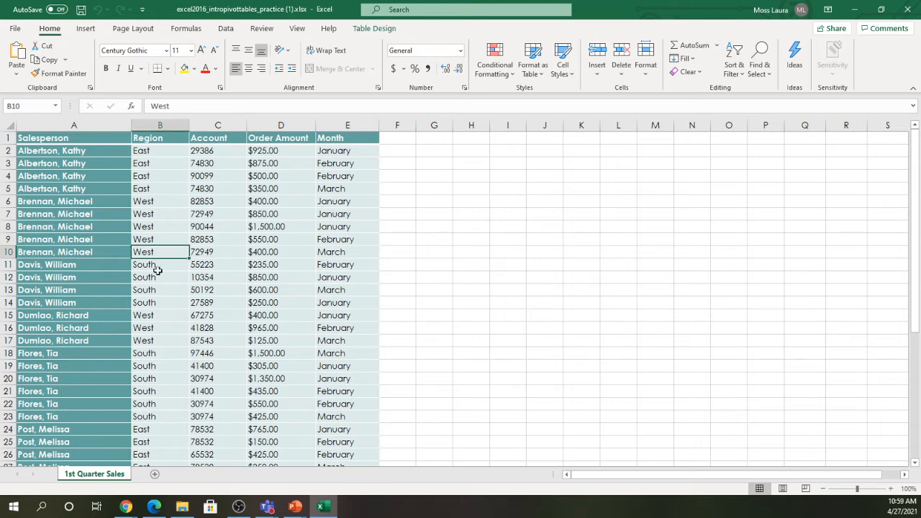
- Insert a PivotTable from Table1 onto a New Worksheet
click(86, 29)
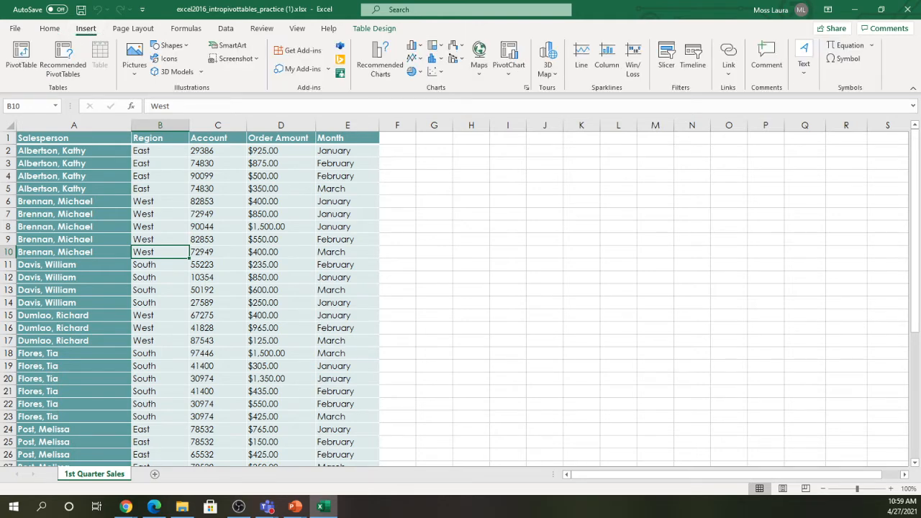
click(22, 54)
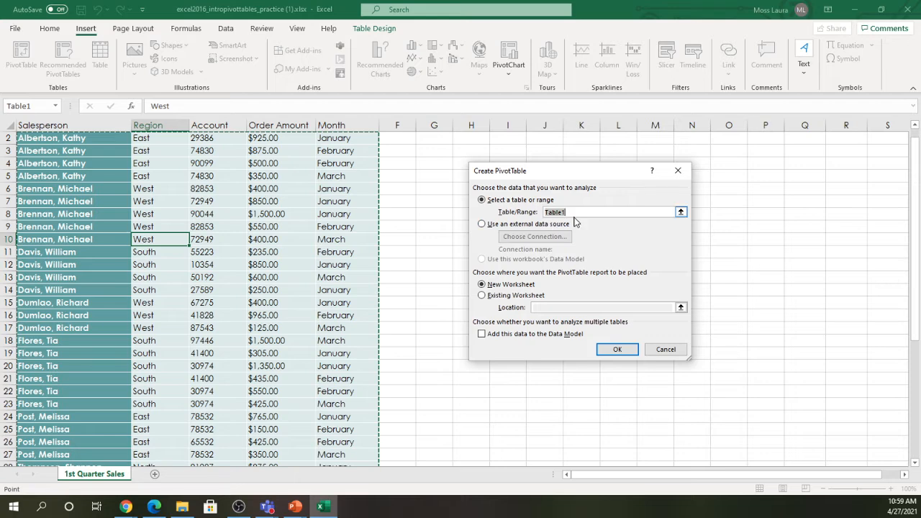
click(481, 286)
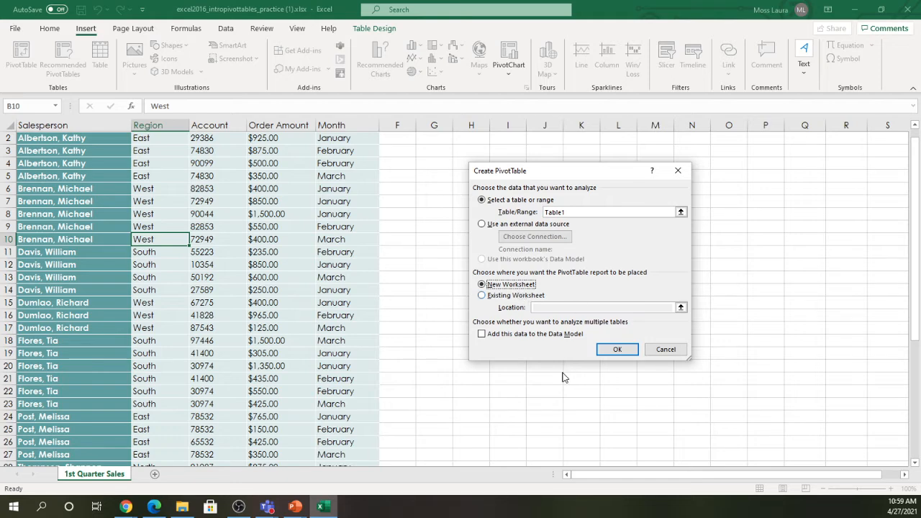
click(617, 351)
mouse_move(170, 506)
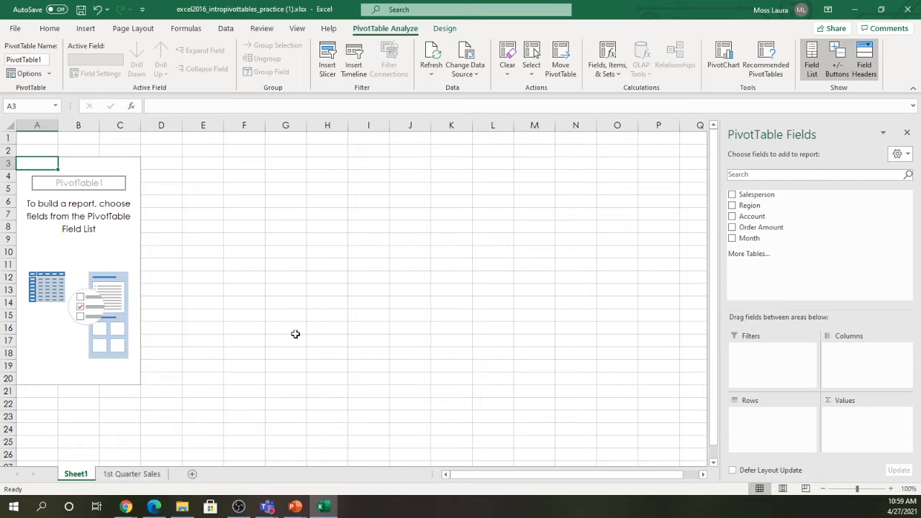
click(144, 477)
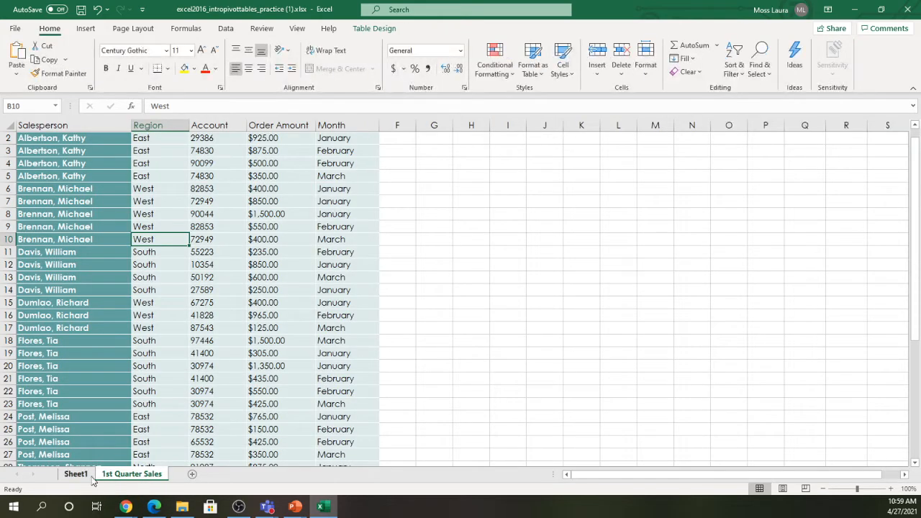
click(75, 475)
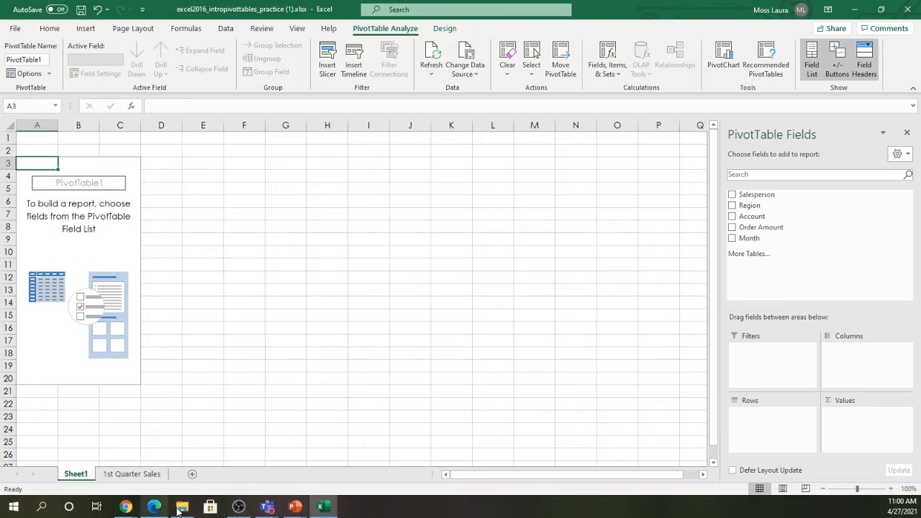
- Play the tutorial full screen to the salesperson totals (23565), pause at 2:34, and exit full screen
click(150, 509)
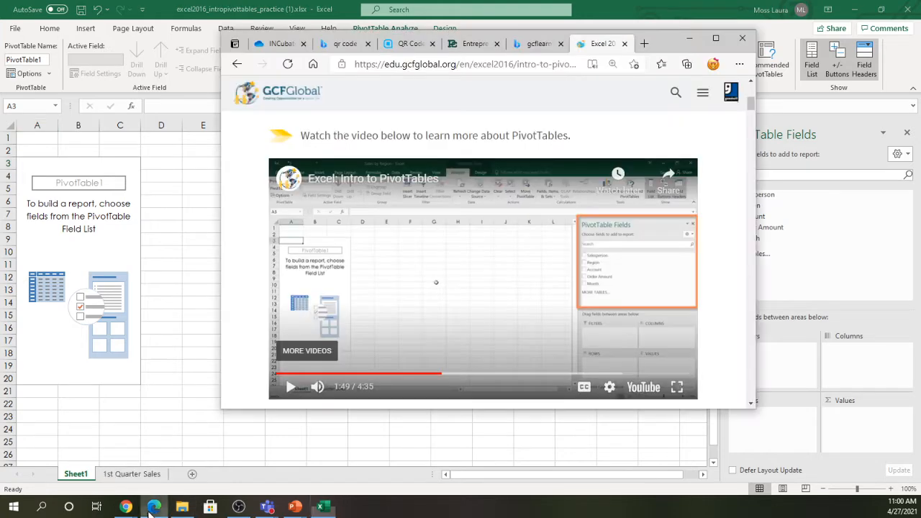
click(680, 385)
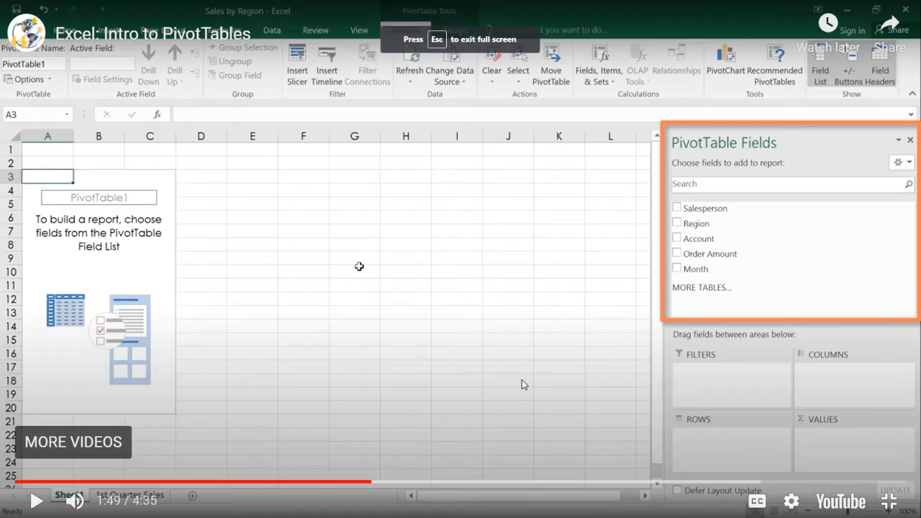
click(521, 379)
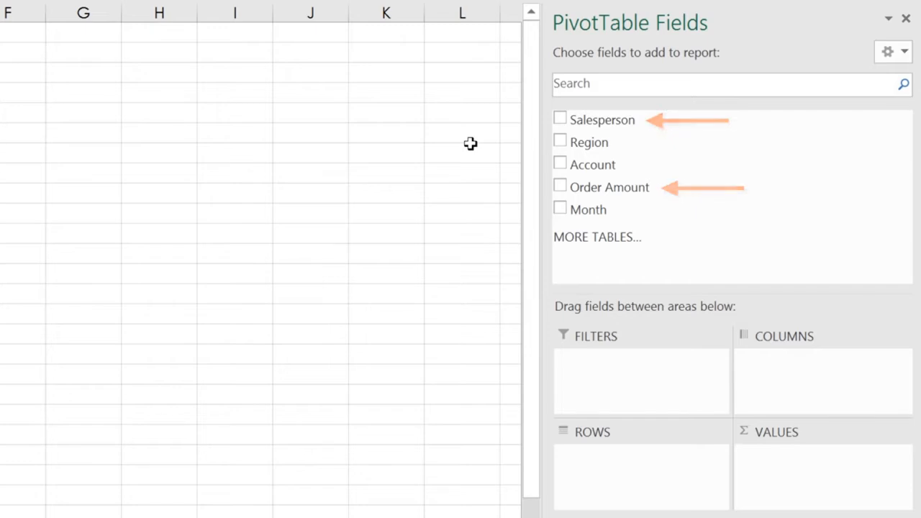
click(560, 121)
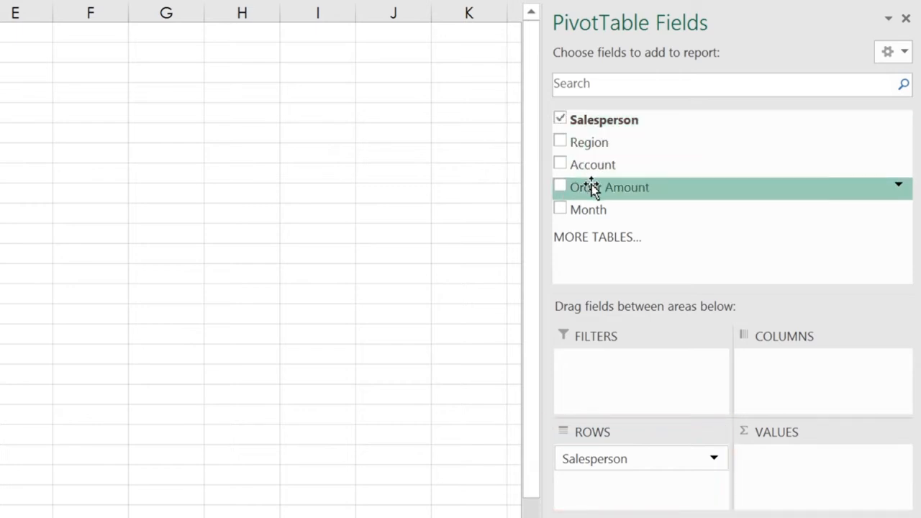
drag(592, 184, 791, 468)
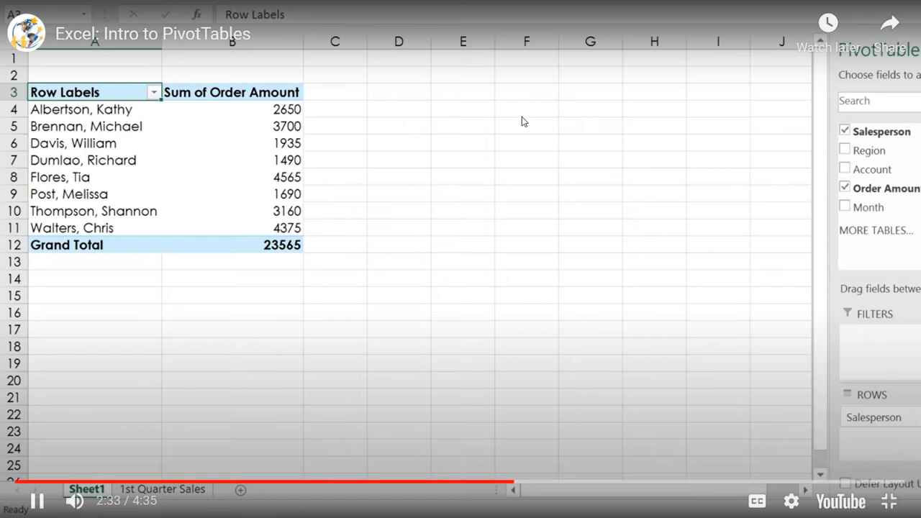
click(518, 188)
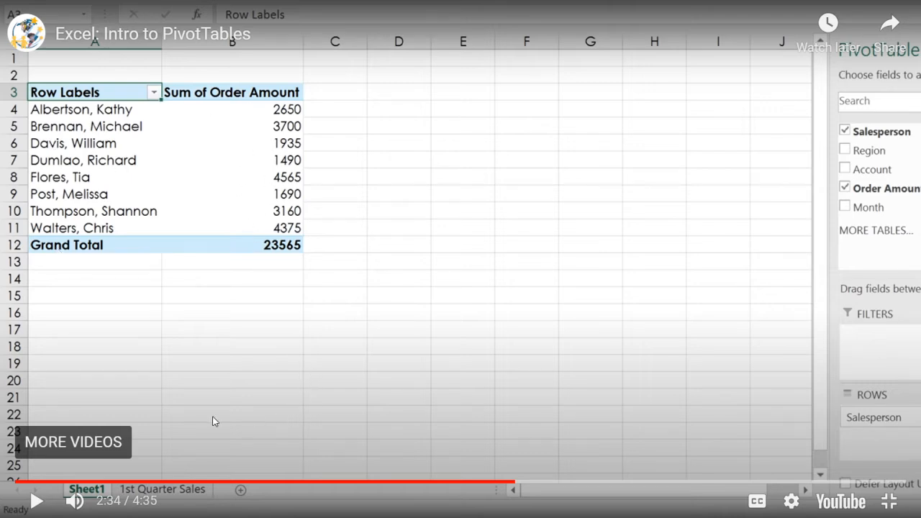
key(Escape)
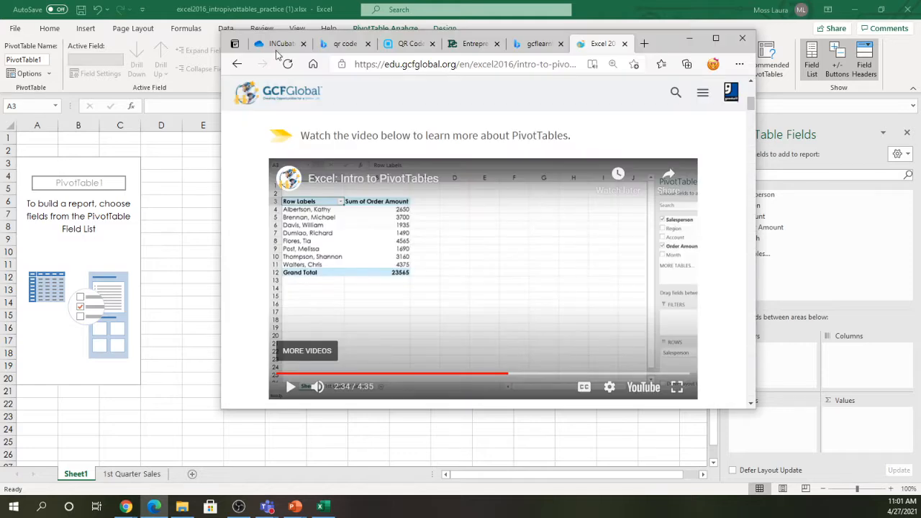
- Put Salesperson in Rows and Order Amount in Values on Sheet1, giving a 23565 Grand Total
click(689, 38)
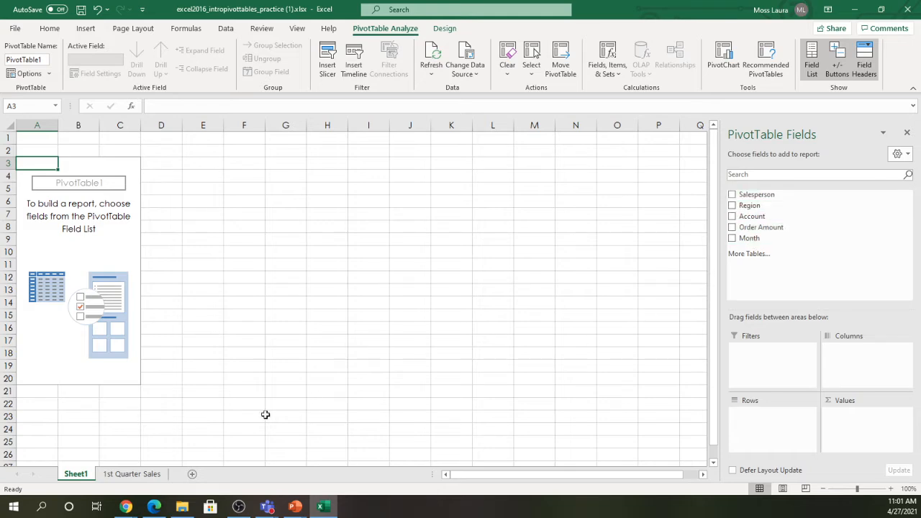
click(131, 476)
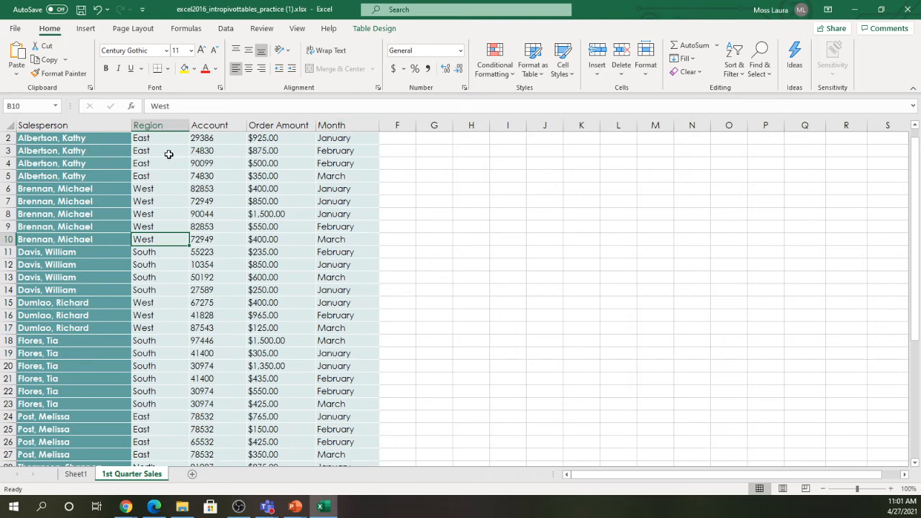
click(76, 475)
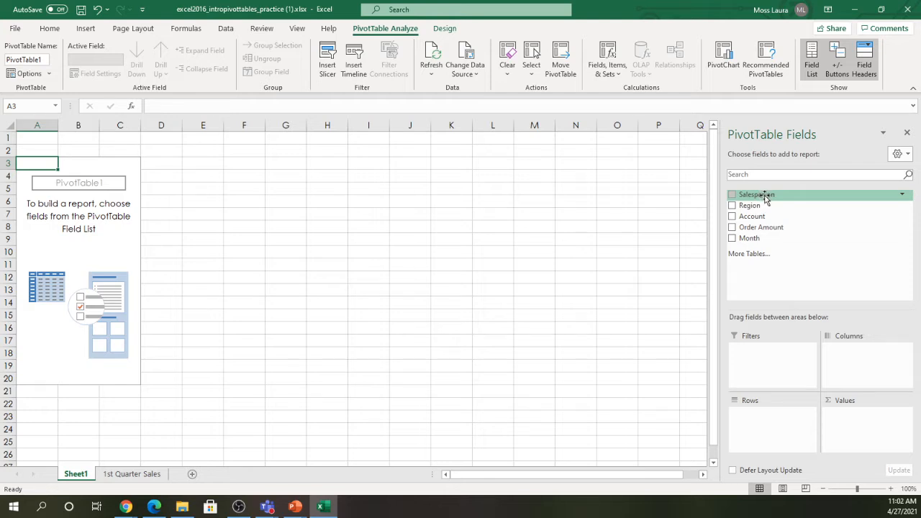
drag(764, 199, 767, 422)
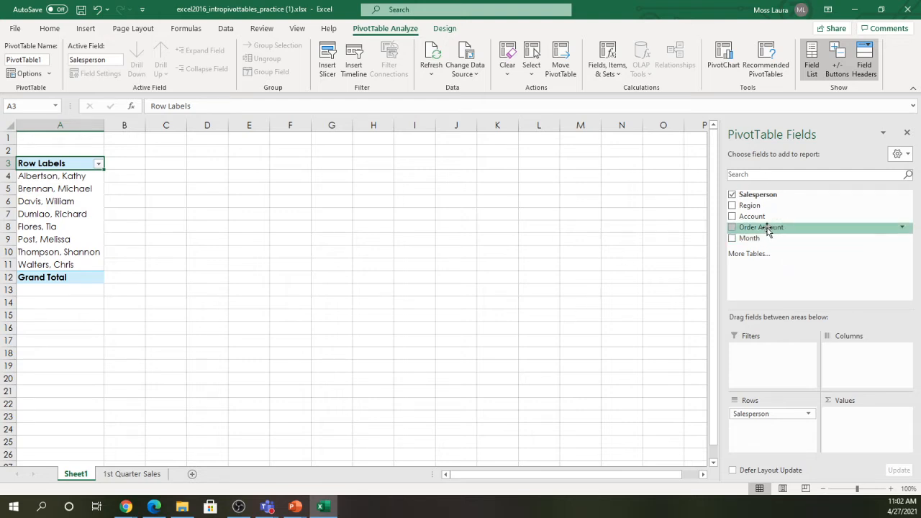
drag(767, 229, 869, 433)
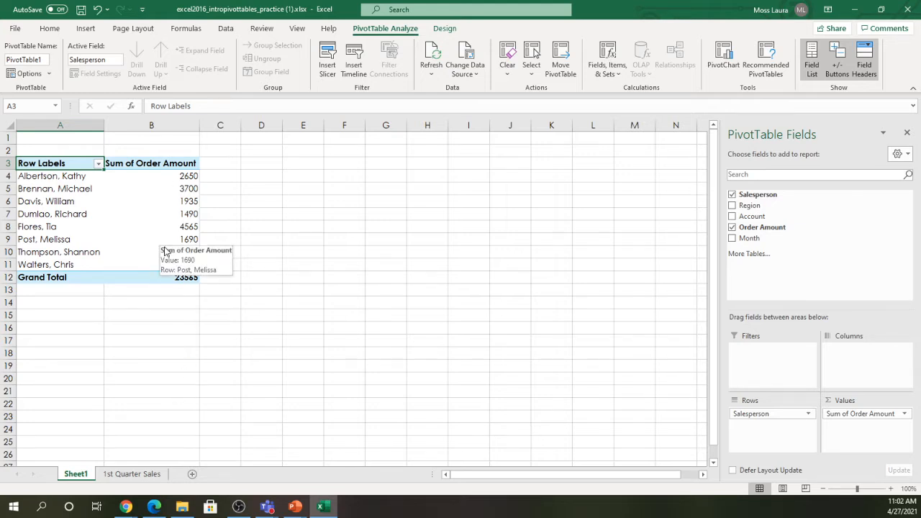
click(132, 475)
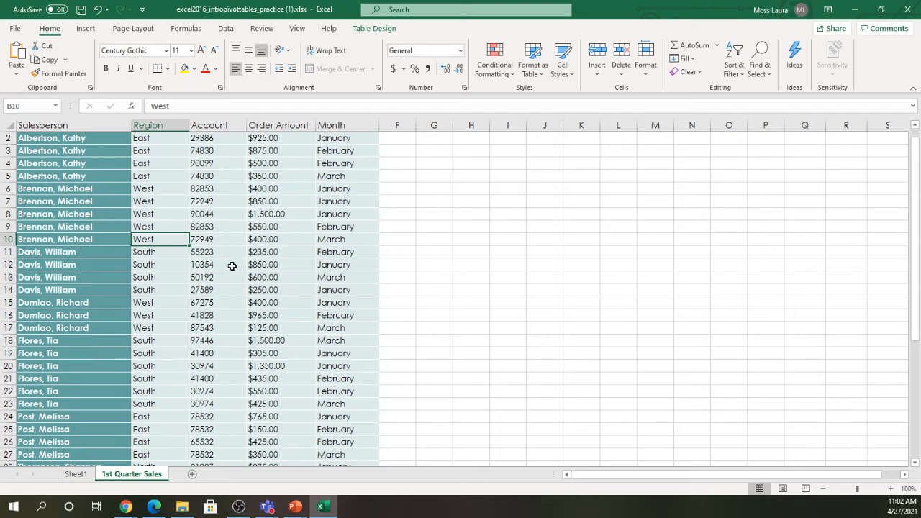
click(74, 474)
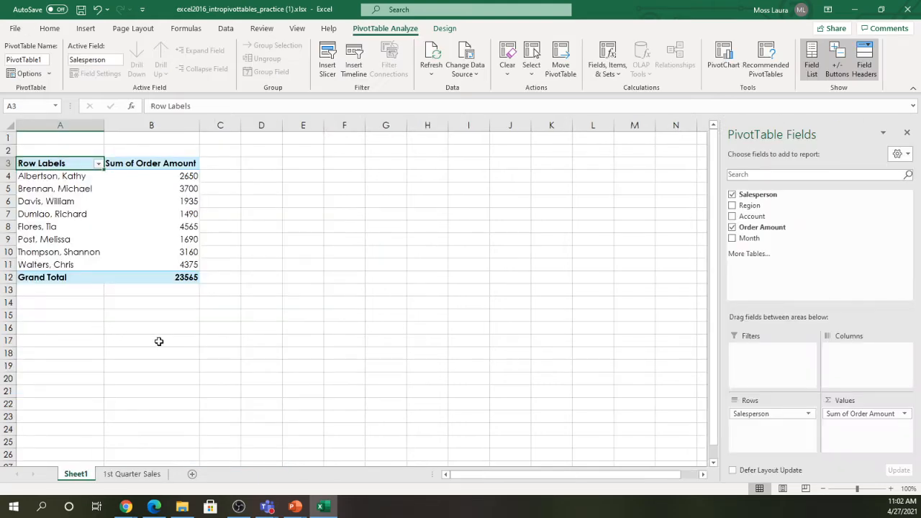
mouse_move(175, 214)
drag(836, 420, 843, 360)
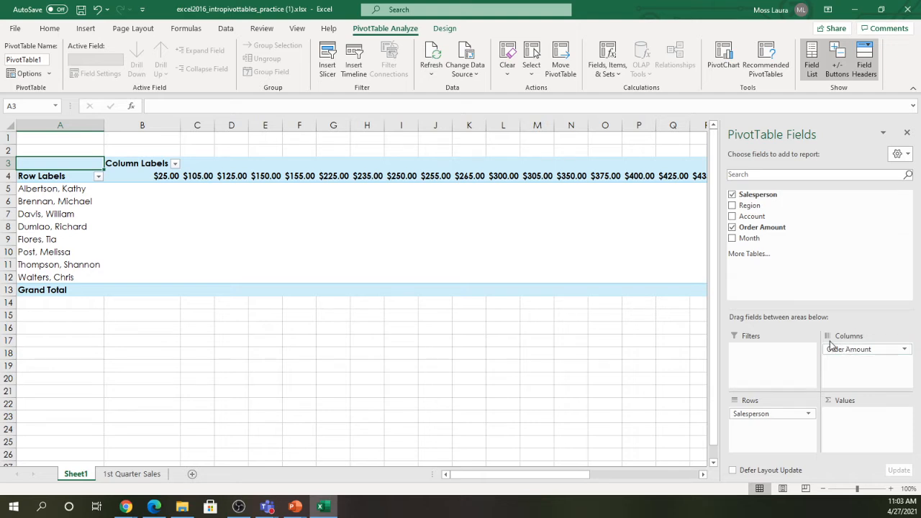
drag(852, 348, 856, 432)
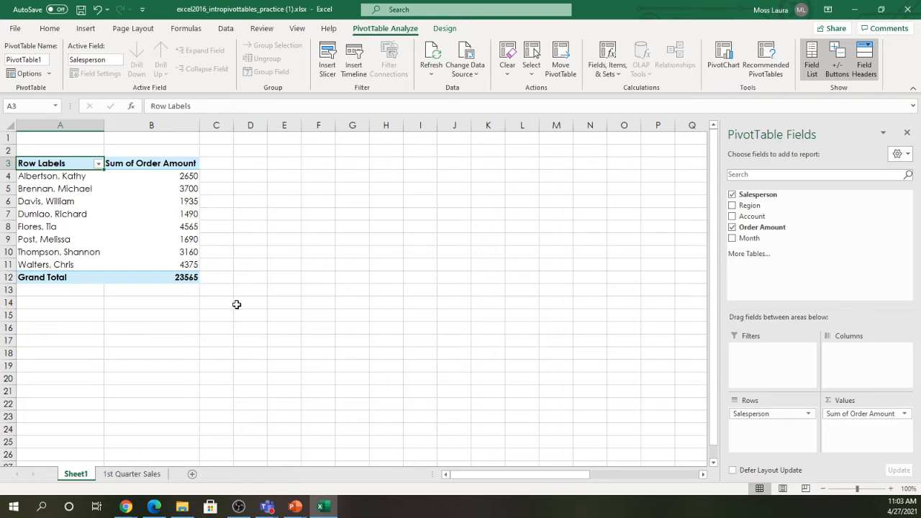
click(141, 478)
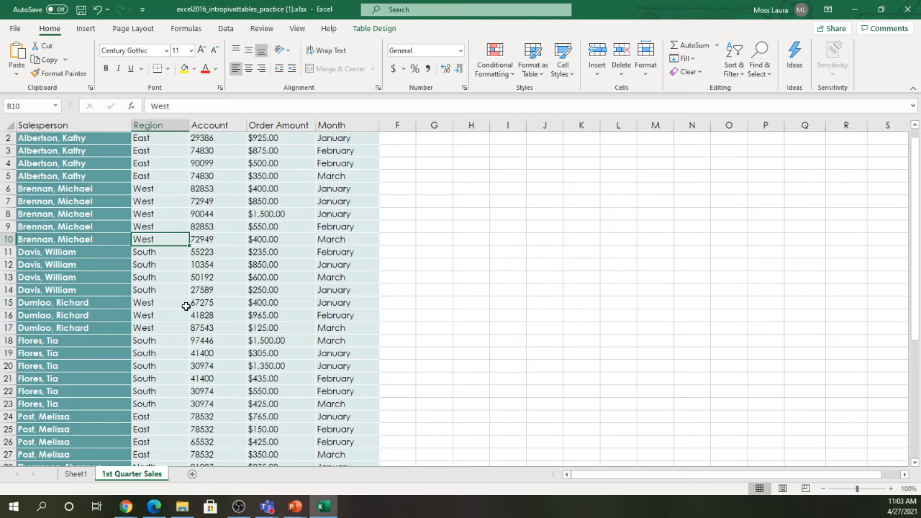
click(153, 289)
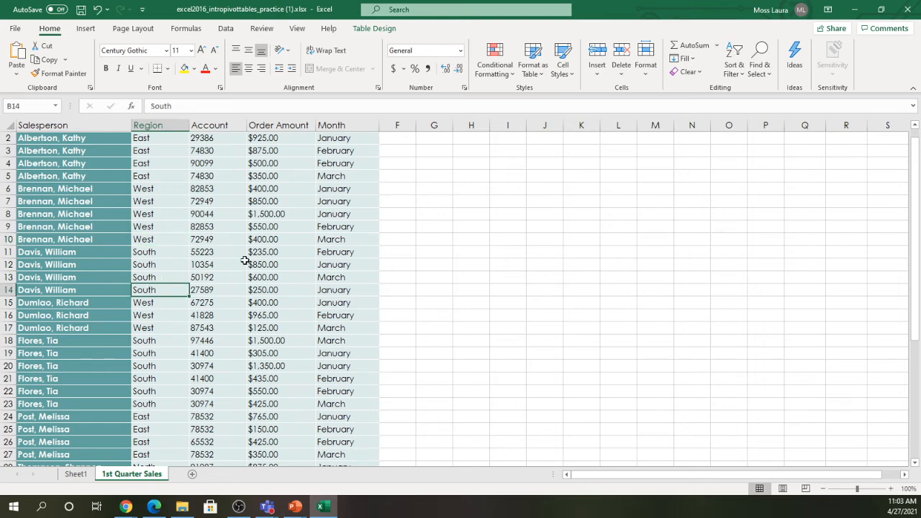
click(85, 29)
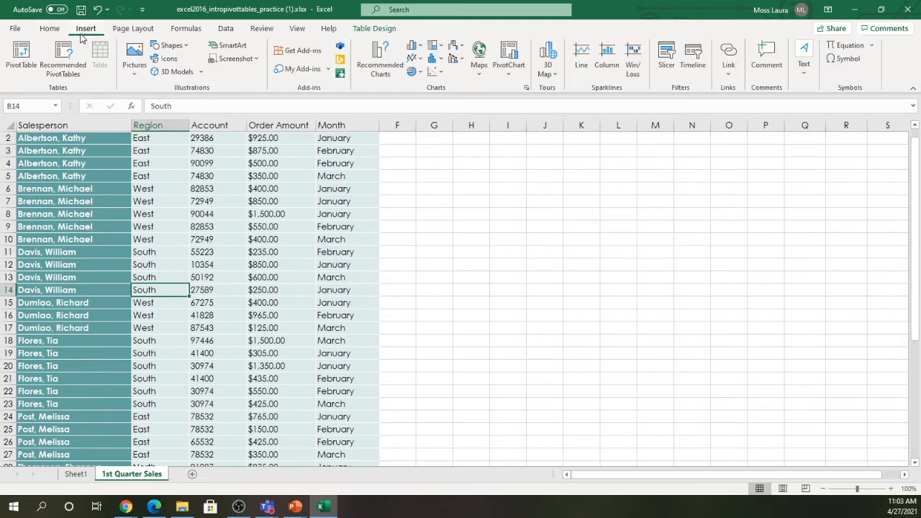
click(21, 57)
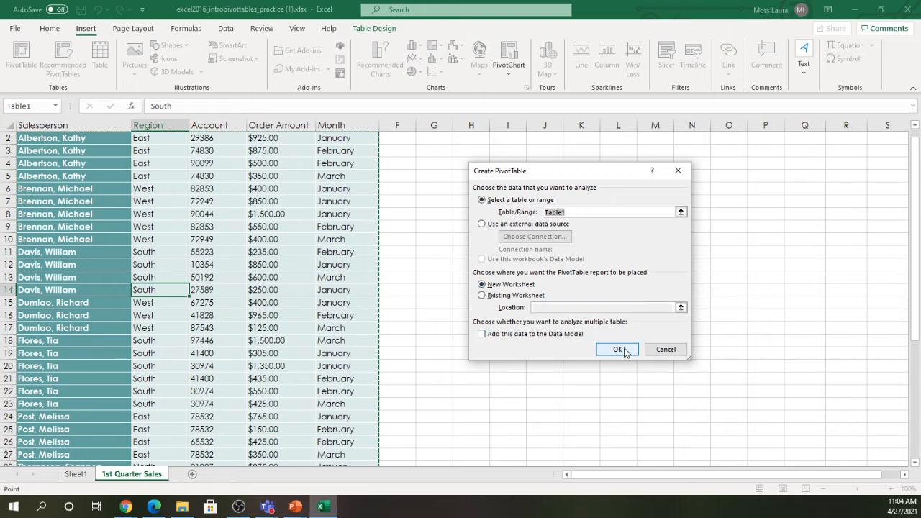
click(667, 350)
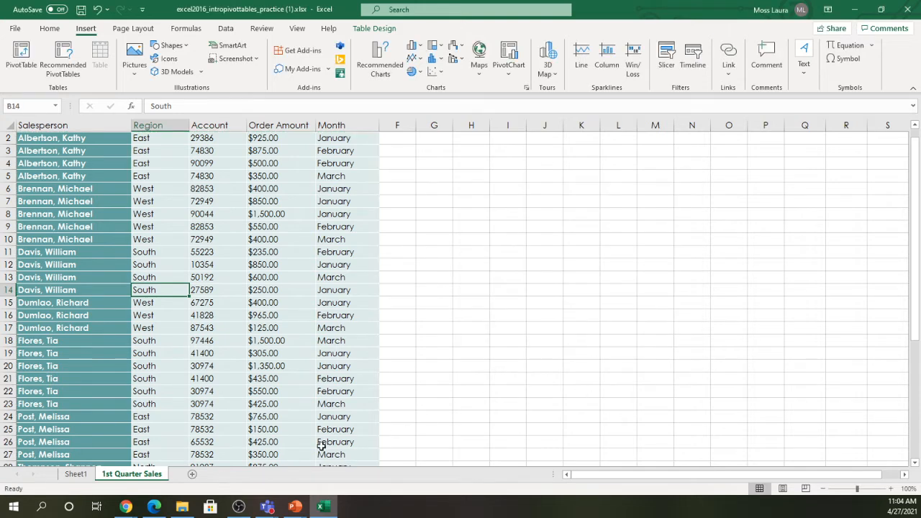
click(77, 477)
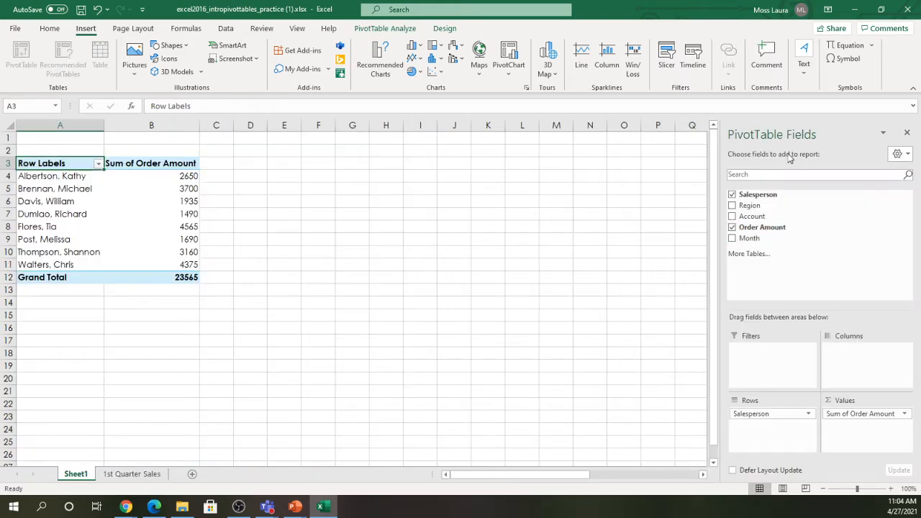
drag(771, 194, 768, 200)
- Maximize Edge and show the tutorial video, paused at 2:34, full screen
drag(752, 229, 752, 231)
click(162, 505)
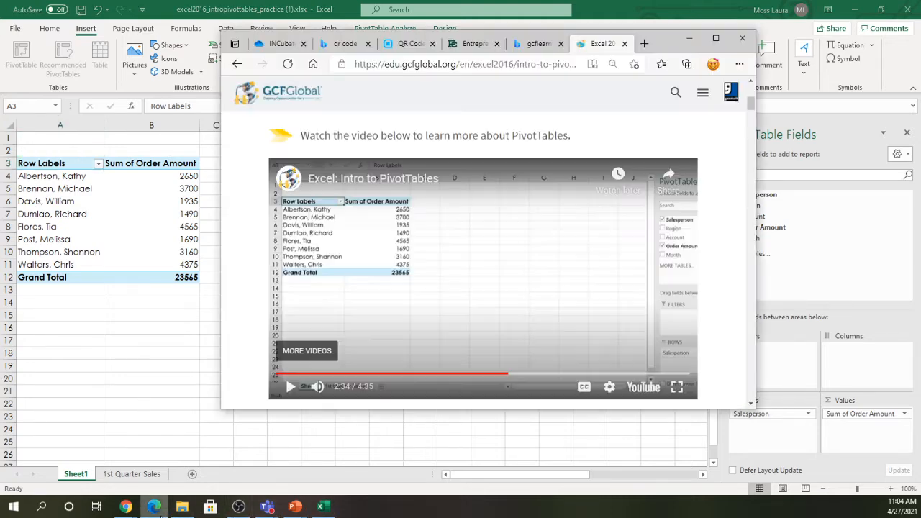
click(716, 37)
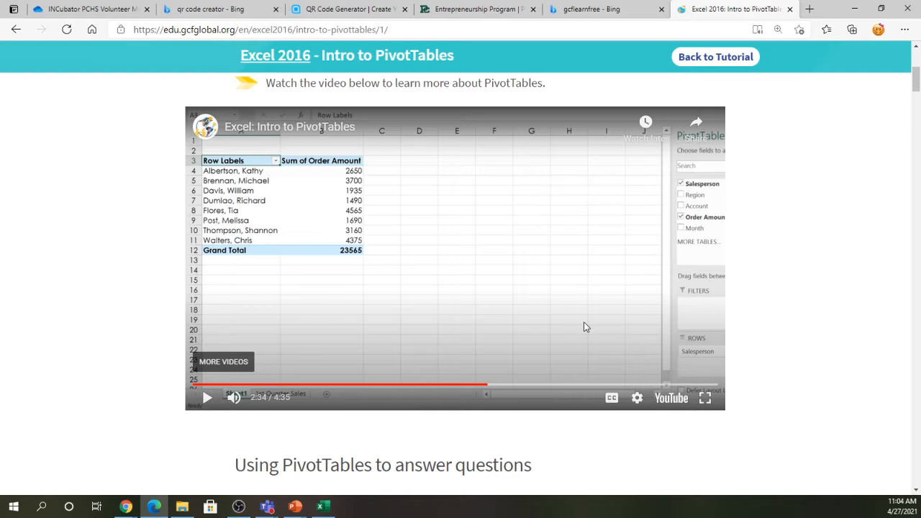
click(707, 400)
- Play the GCFGlobal tutorial to the Month columns, pause at 3:00, and exit full screen
click(464, 279)
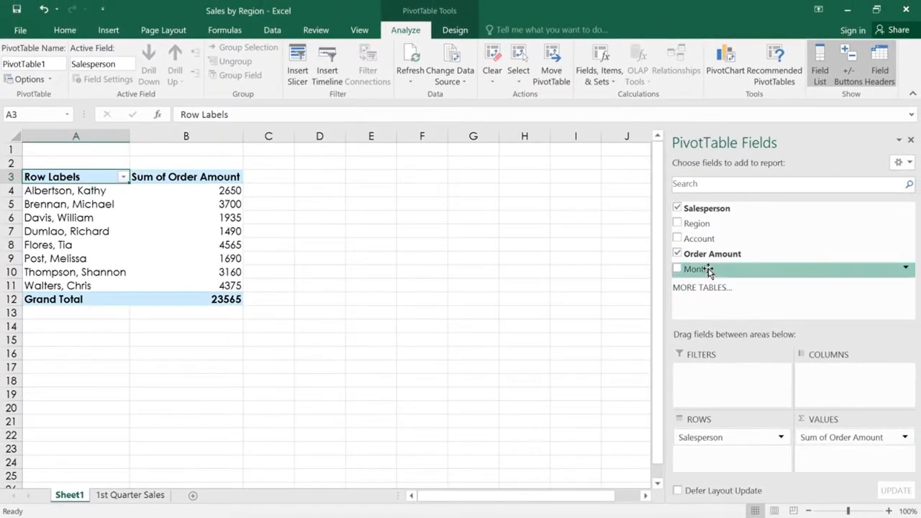
drag(709, 270, 825, 380)
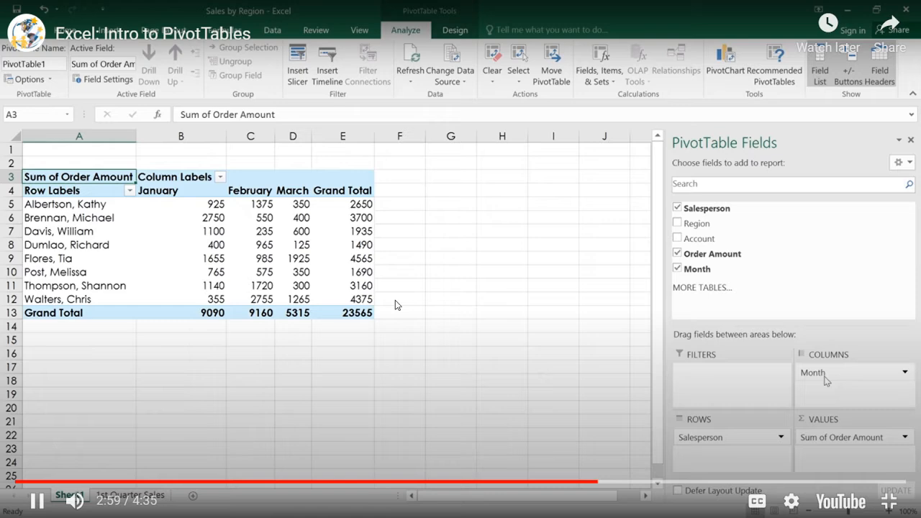
click(395, 300)
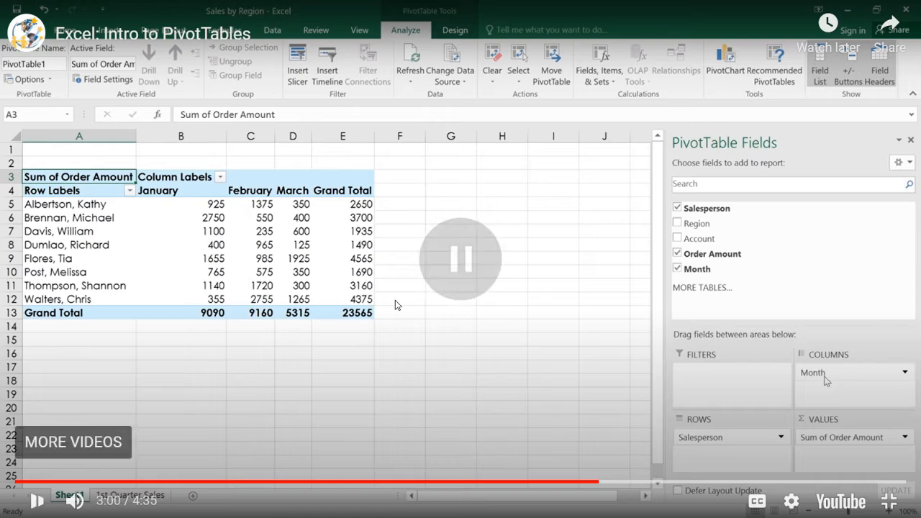
key(Escape)
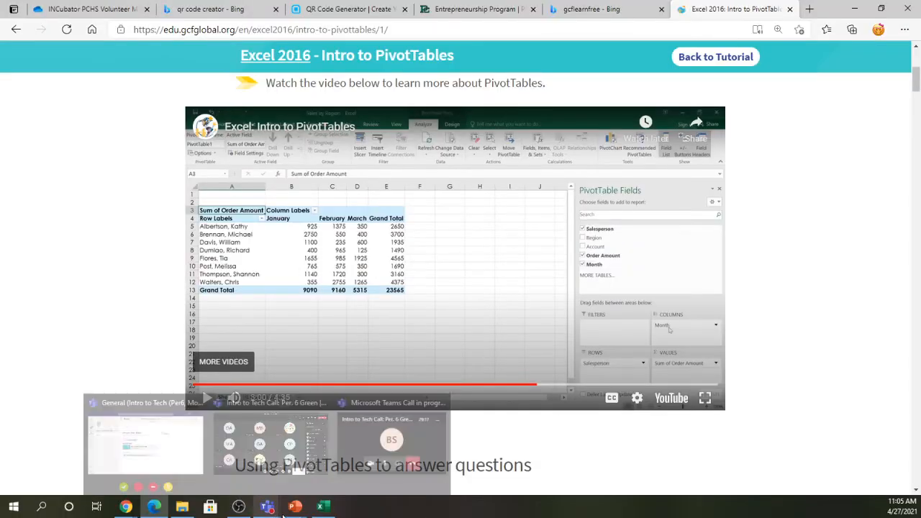
- Add Month to the PivotTable Columns area, splitting salesperson totals into January, February and March
click(322, 507)
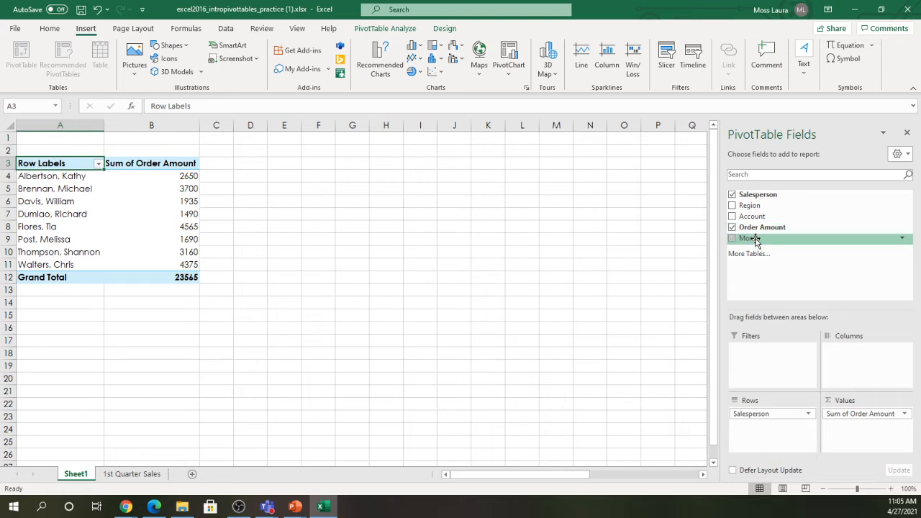
drag(756, 242, 855, 357)
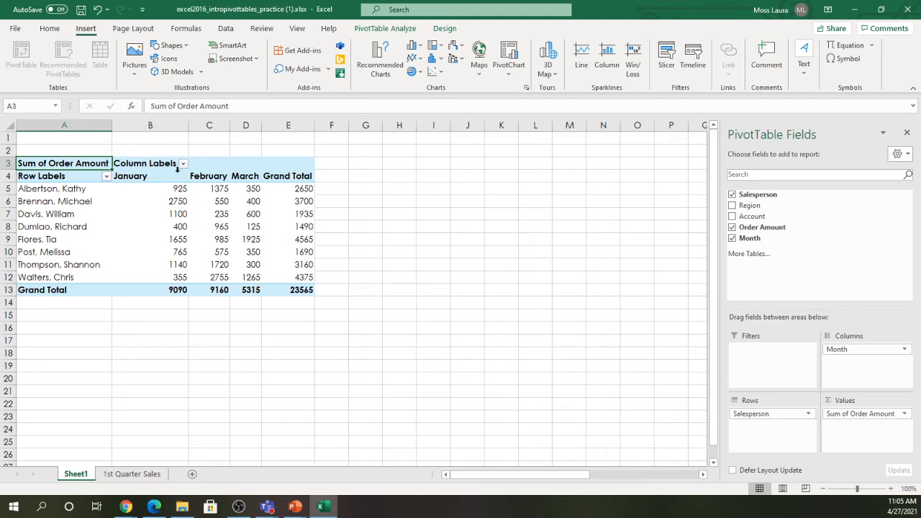
mouse_move(183, 199)
mouse_move(203, 239)
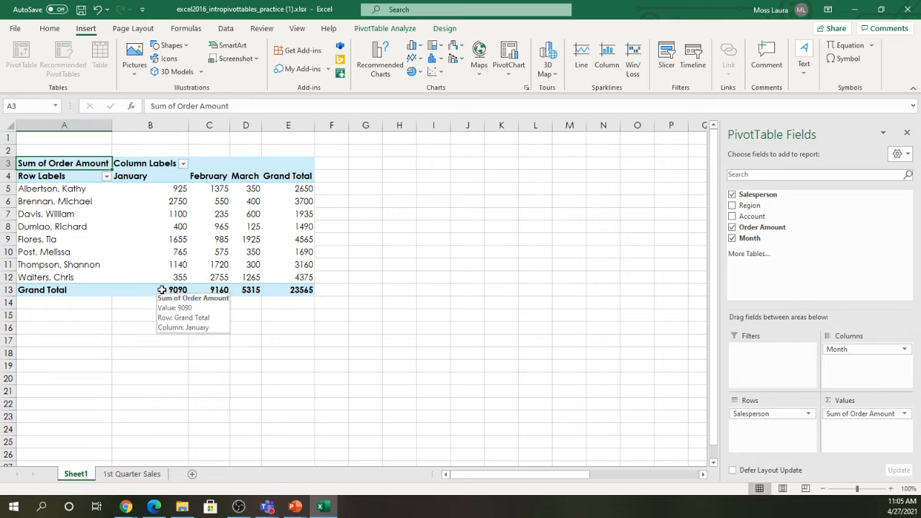
mouse_move(211, 297)
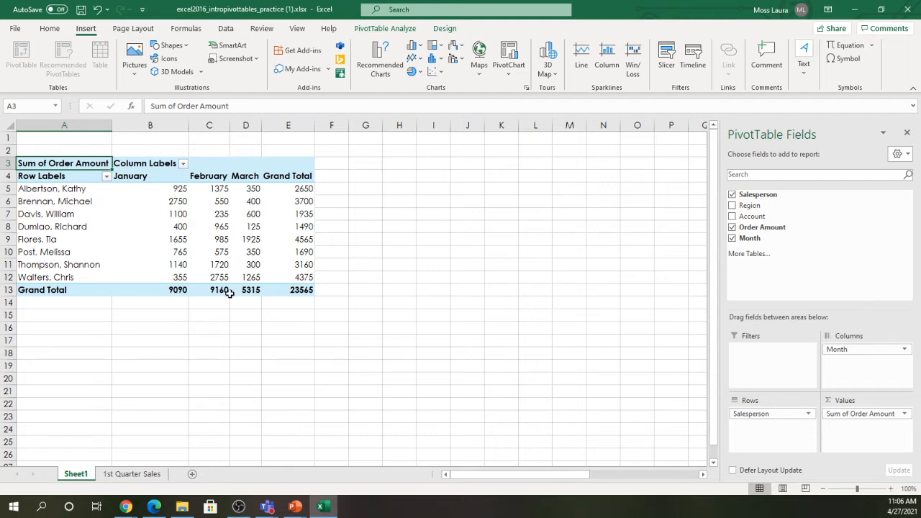
mouse_move(229, 281)
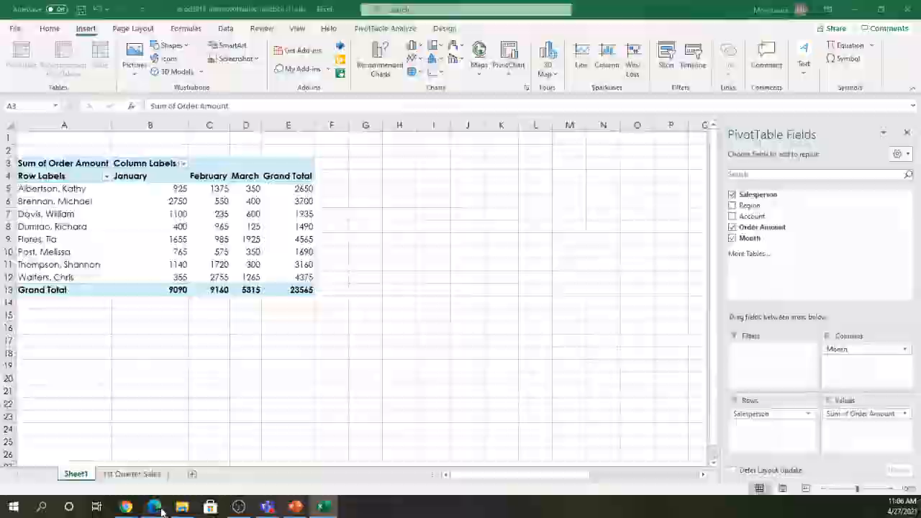
click(154, 507)
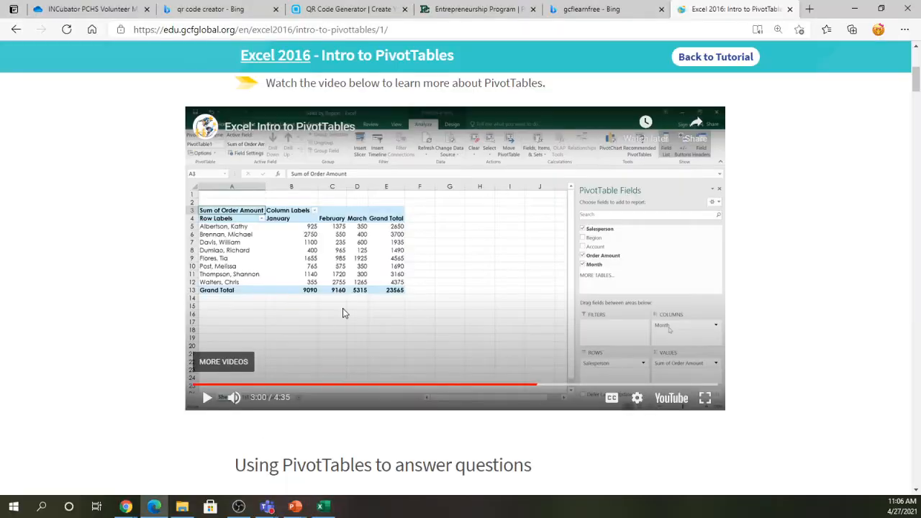
- Resume the tutorial full screen, pause at 3:14 on the Region totals, and exit full screen
click(704, 398)
click(541, 312)
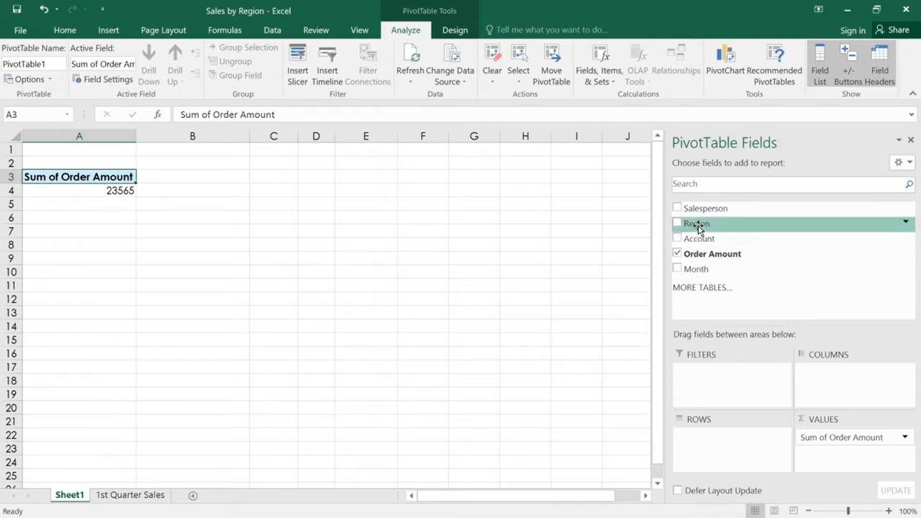
drag(698, 228, 717, 447)
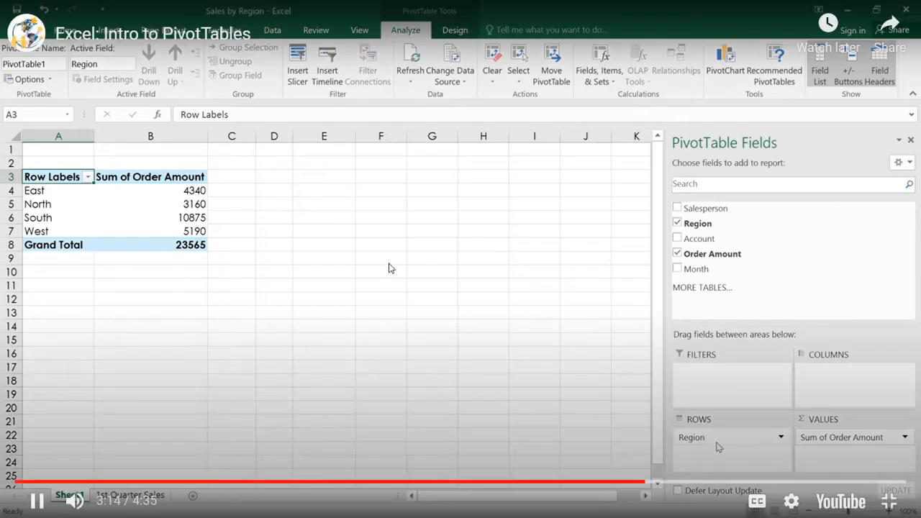
click(396, 252)
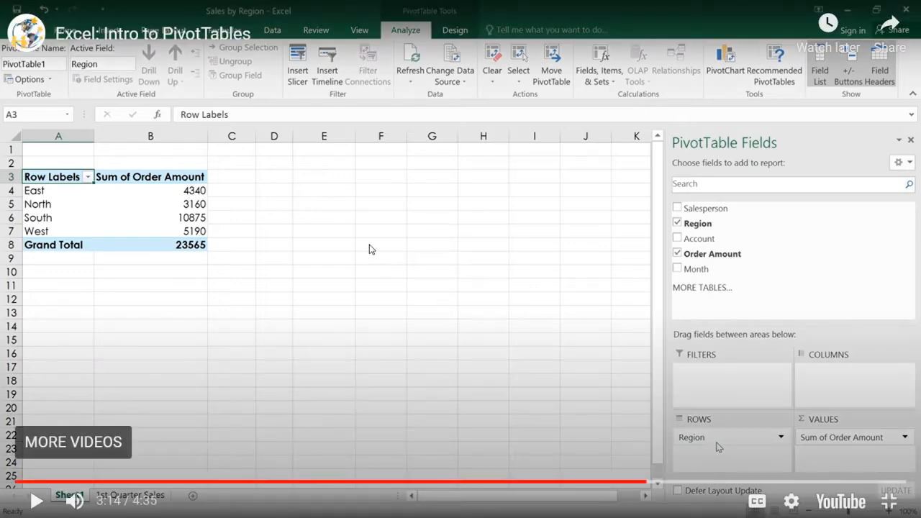
key(Escape)
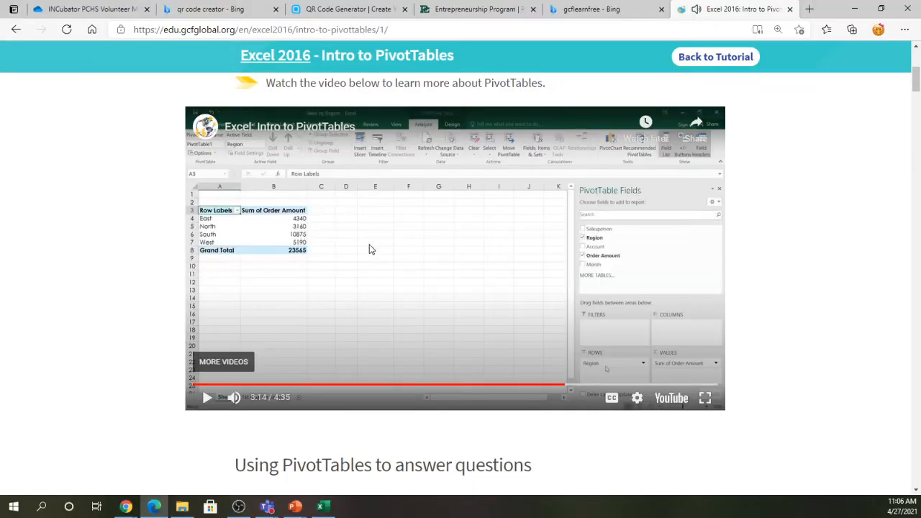
- Remove Month and Salesperson from the PivotTable and put Region in Rows, totalling 23565
click(323, 505)
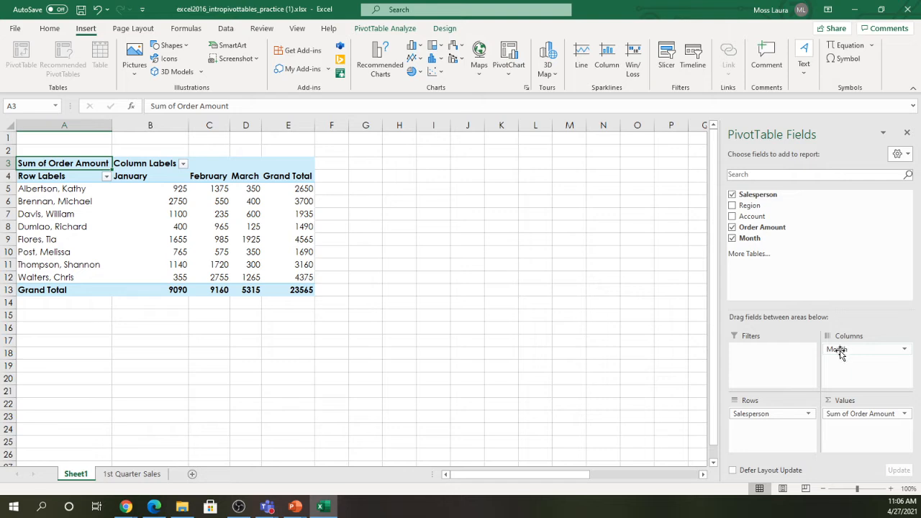
drag(839, 352, 826, 248)
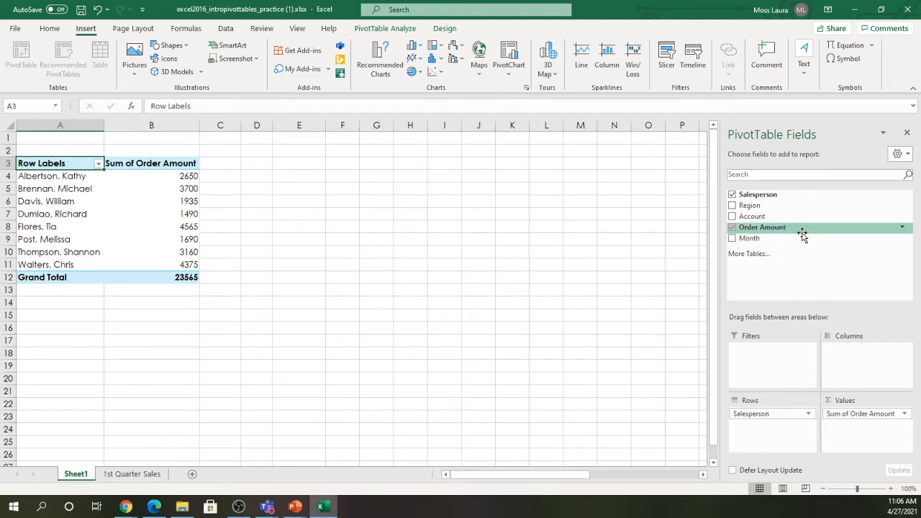
drag(755, 416, 808, 246)
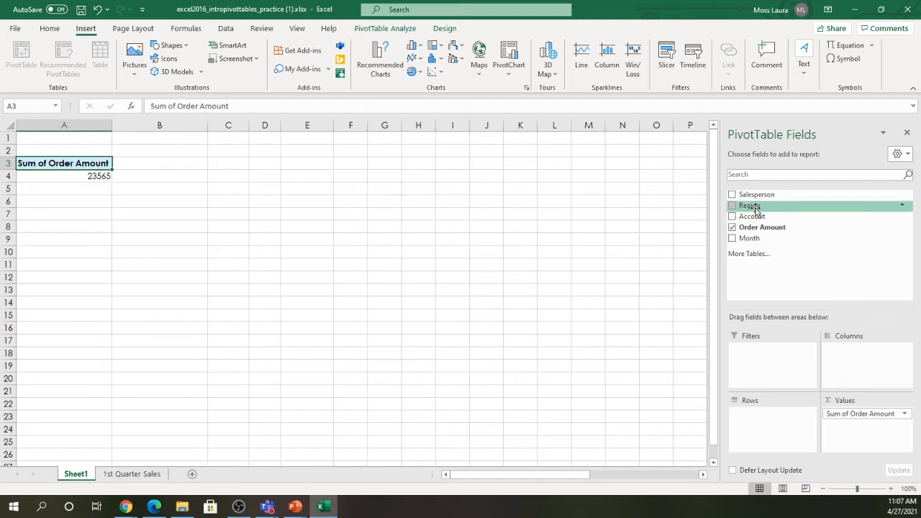
drag(756, 213, 767, 437)
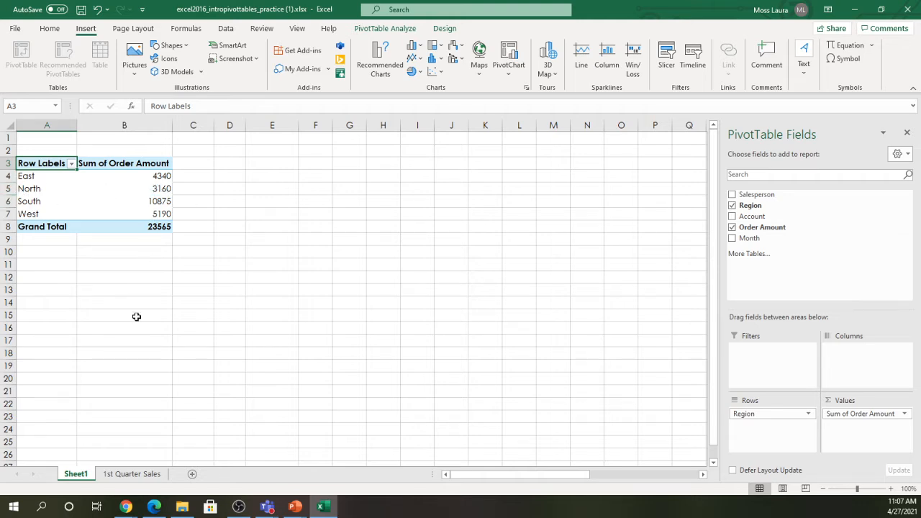
- Continue the PivotTables tutorial video in full screen, pausing and resuming it along the way
mouse_move(286, 511)
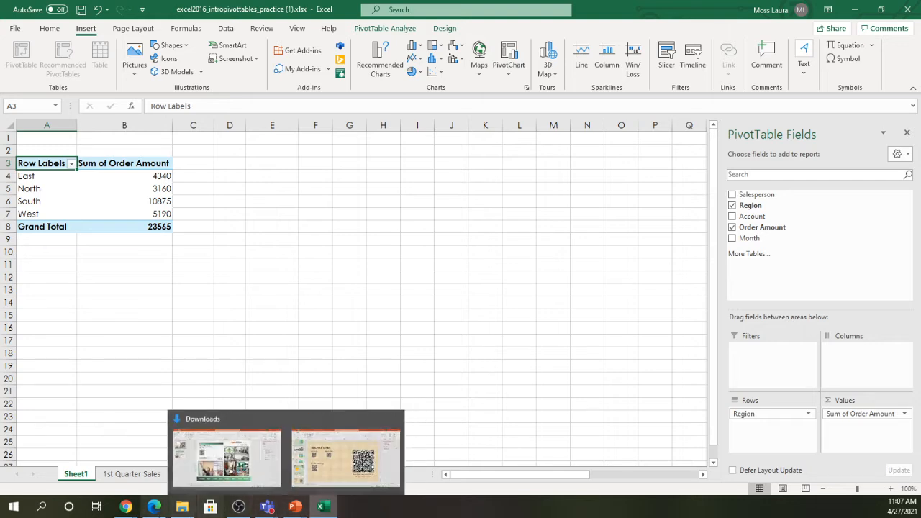
click(160, 507)
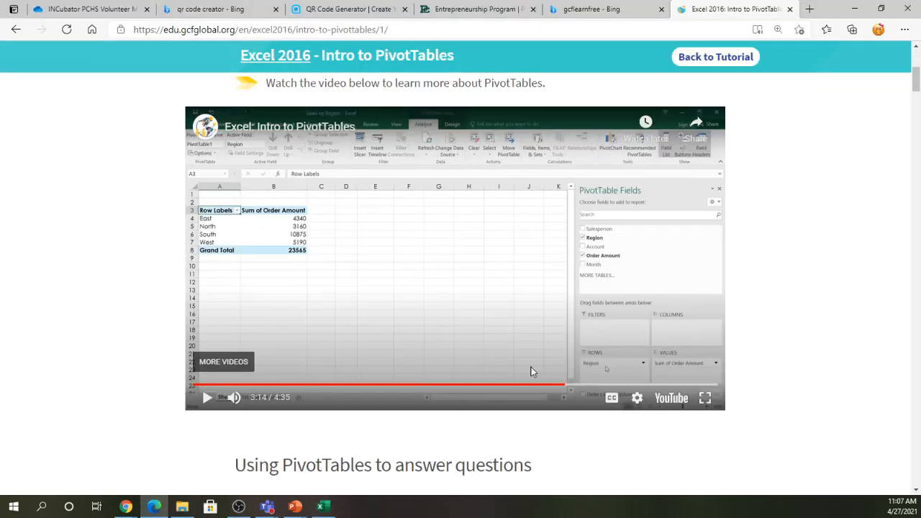
click(705, 397)
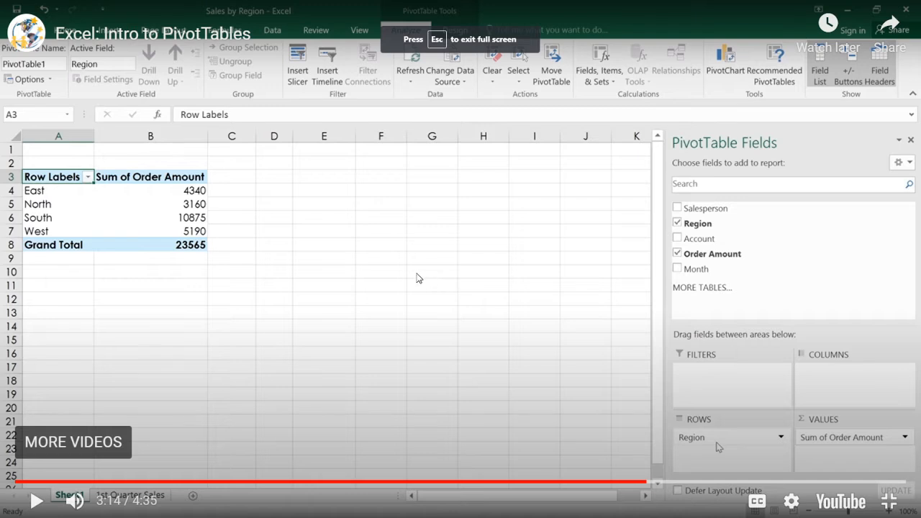
click(410, 276)
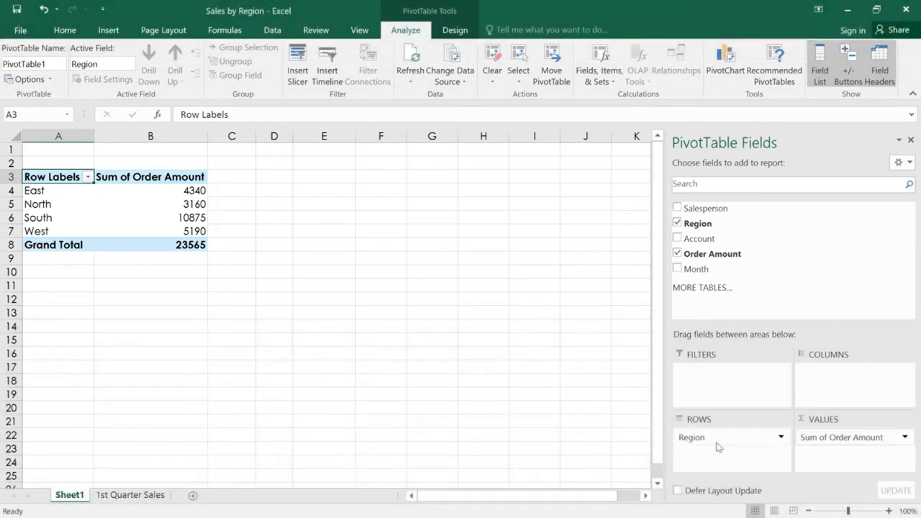
mouse_move(467, 269)
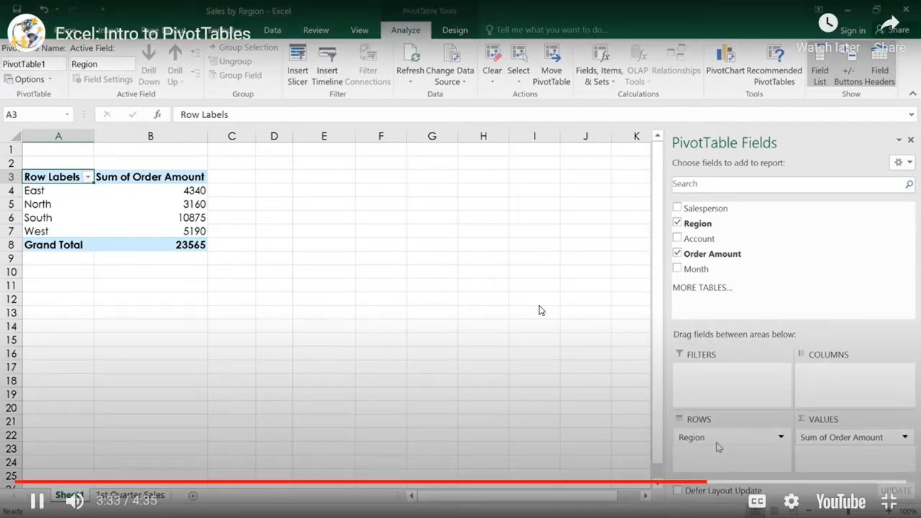
click(540, 314)
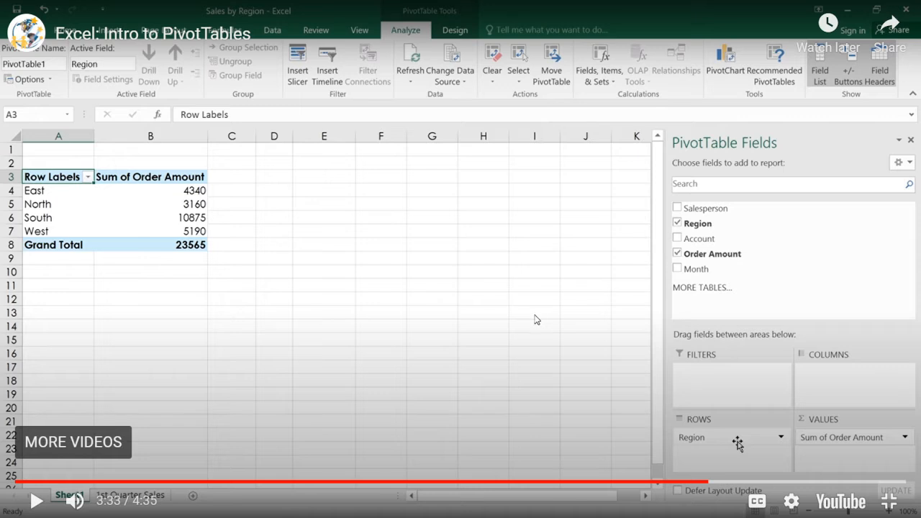
click(412, 299)
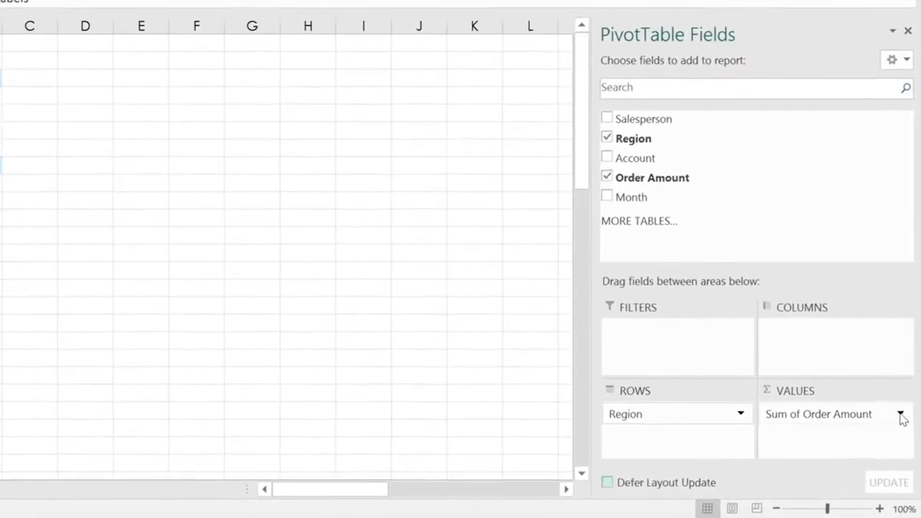
- Watch the Average summary demonstration, pause the video, exit full screen, and return to Excel
click(900, 418)
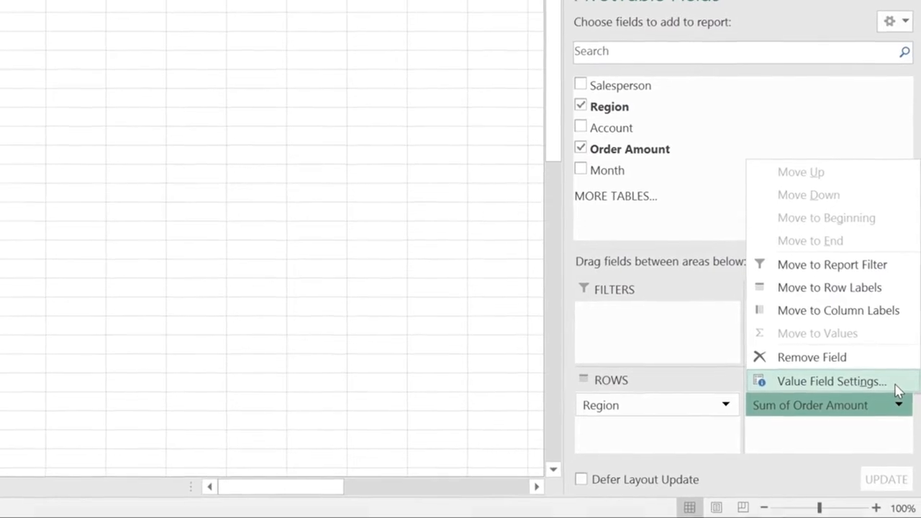
click(897, 385)
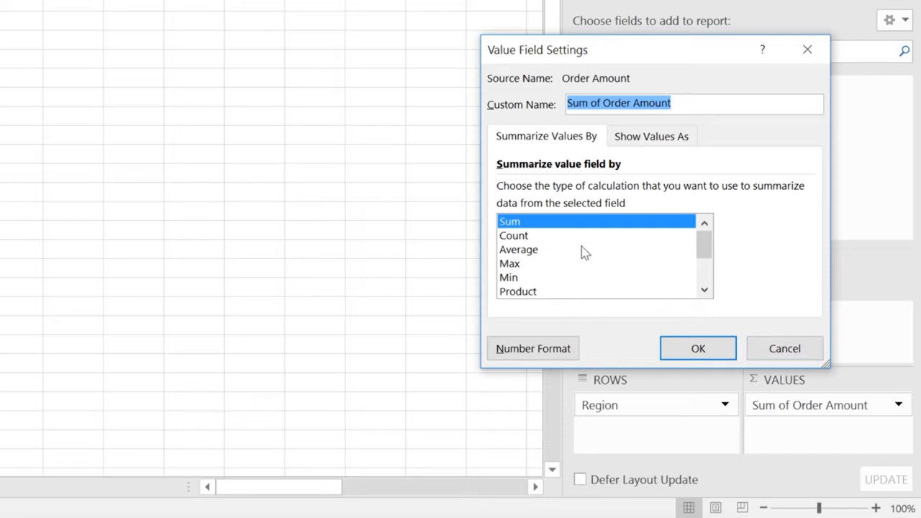
click(564, 237)
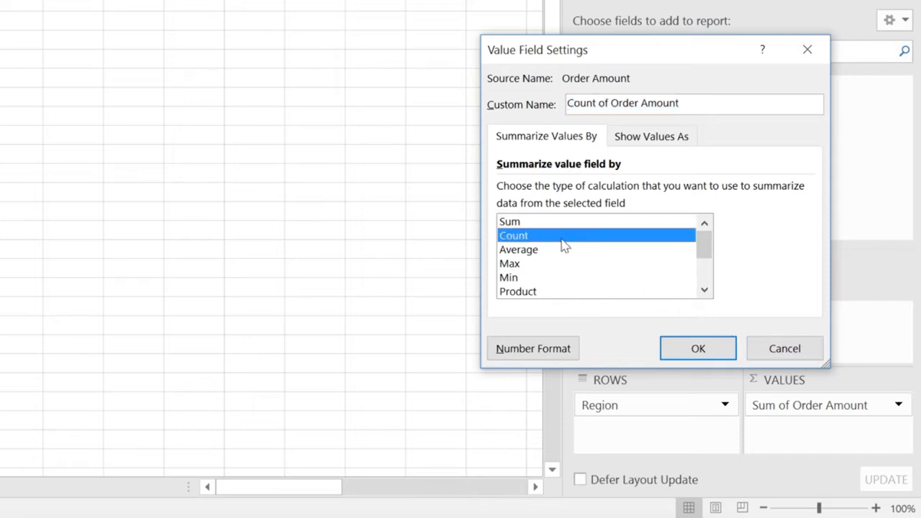
click(564, 252)
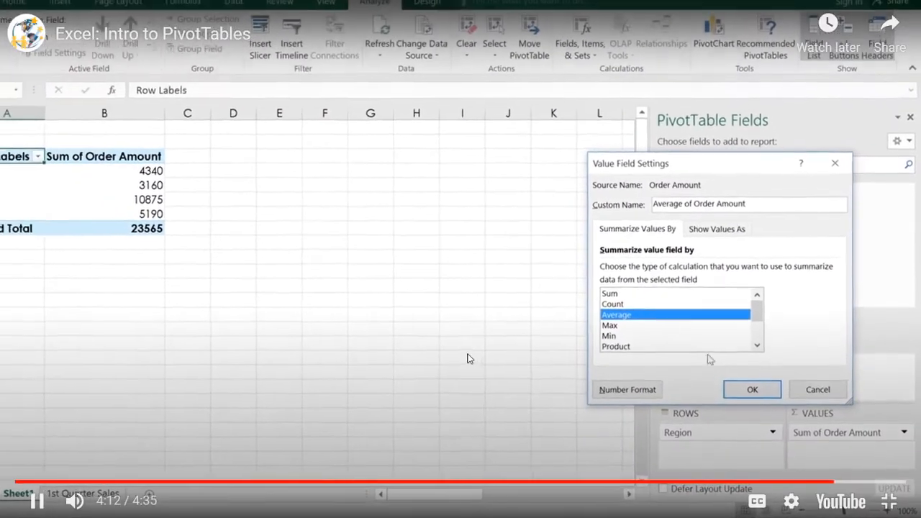
click(467, 358)
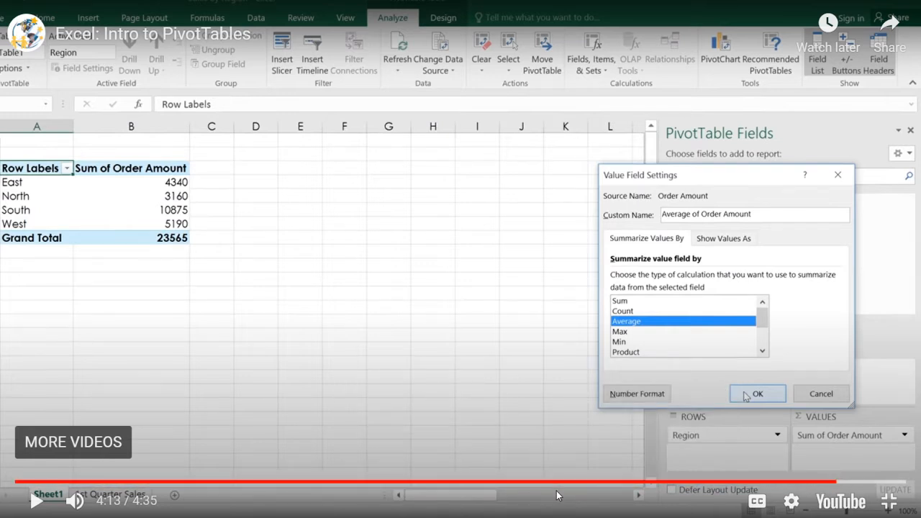
key(Escape)
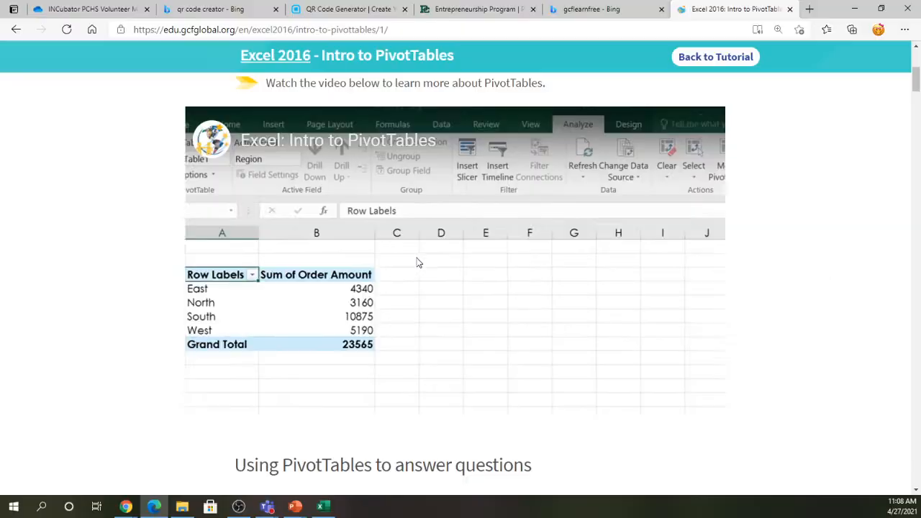
click(323, 506)
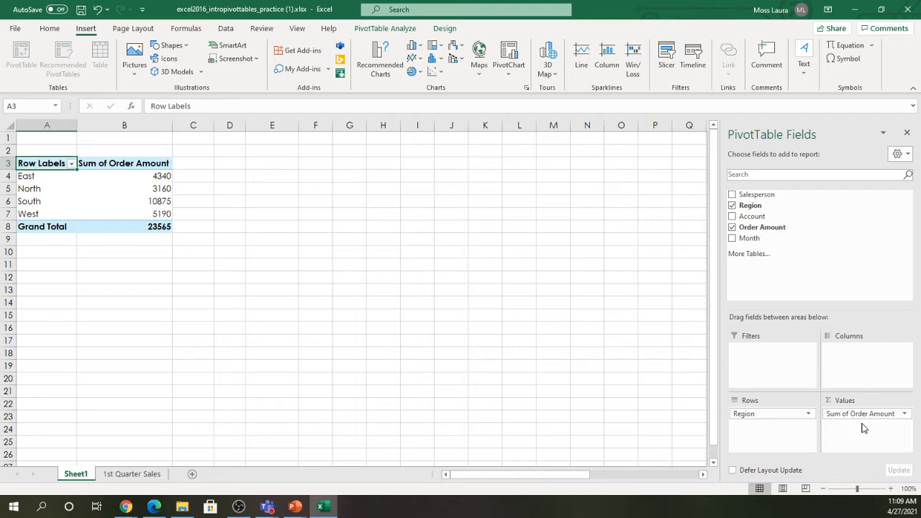
- Change the Order Amount value field's summary from Sum to Average in Value Field Settings
click(906, 414)
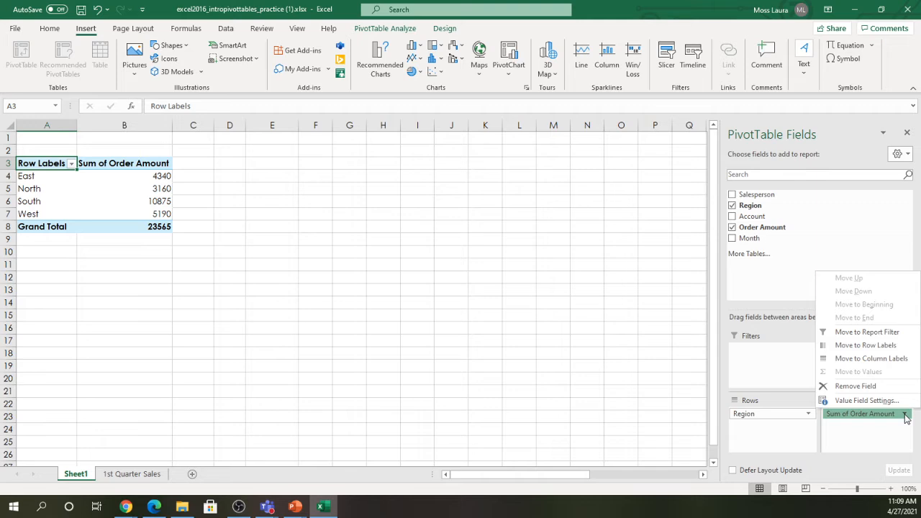
click(857, 401)
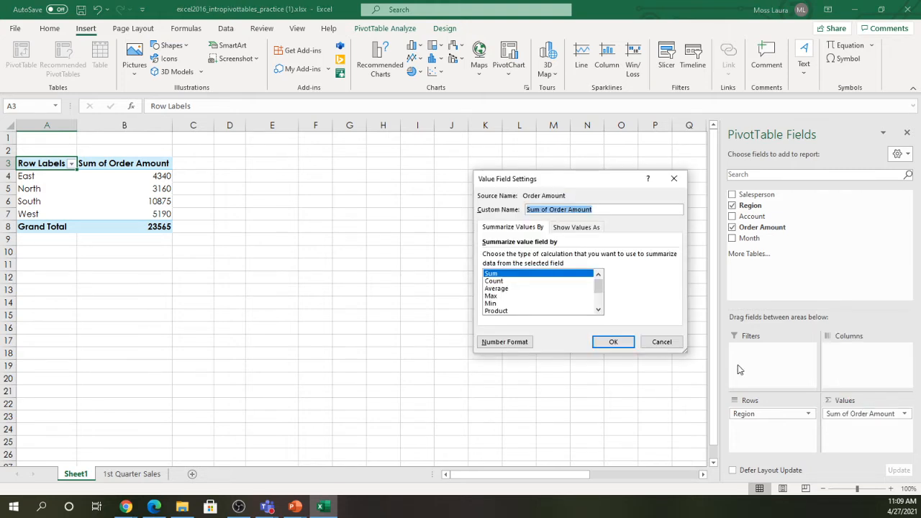
mouse_move(599, 284)
mouse_down()
mouse_move(596, 315)
mouse_move(606, 288)
mouse_up()
click(492, 290)
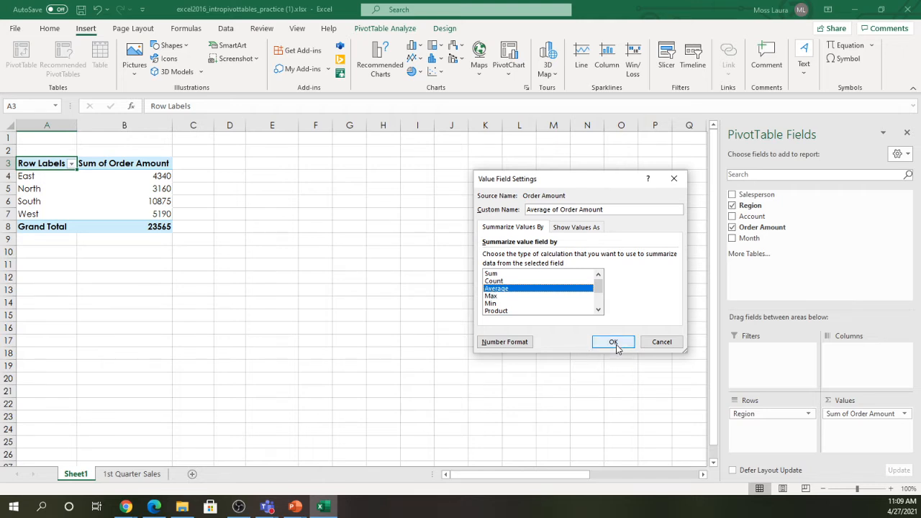
click(613, 343)
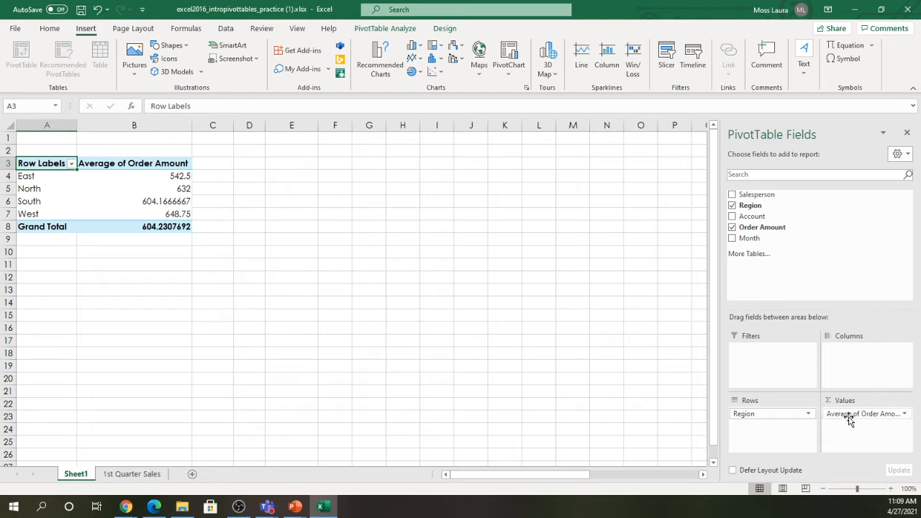
- Reconfirm Average in Value Field Settings and select the averages in column B
click(905, 416)
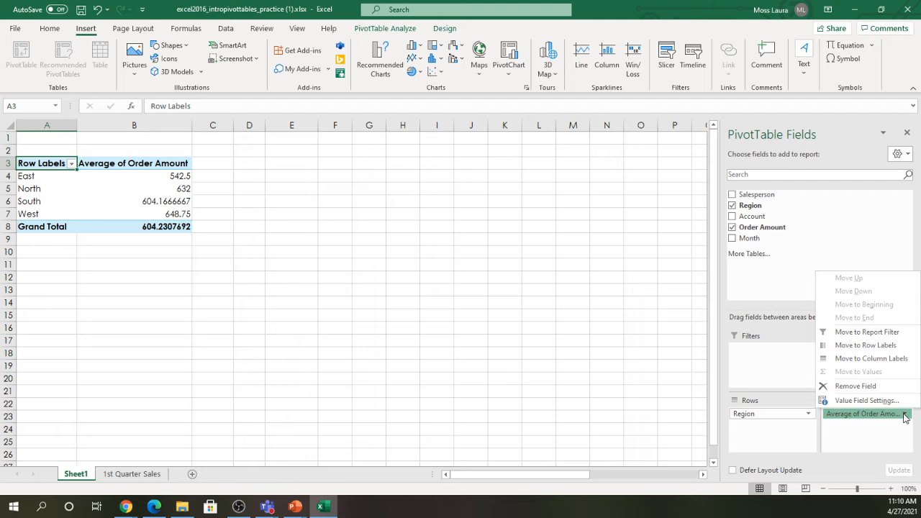
click(858, 401)
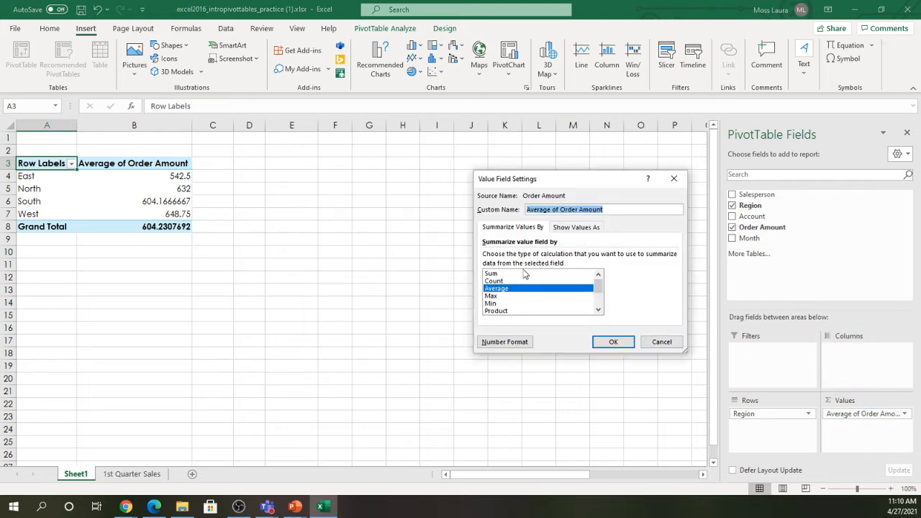
click(500, 289)
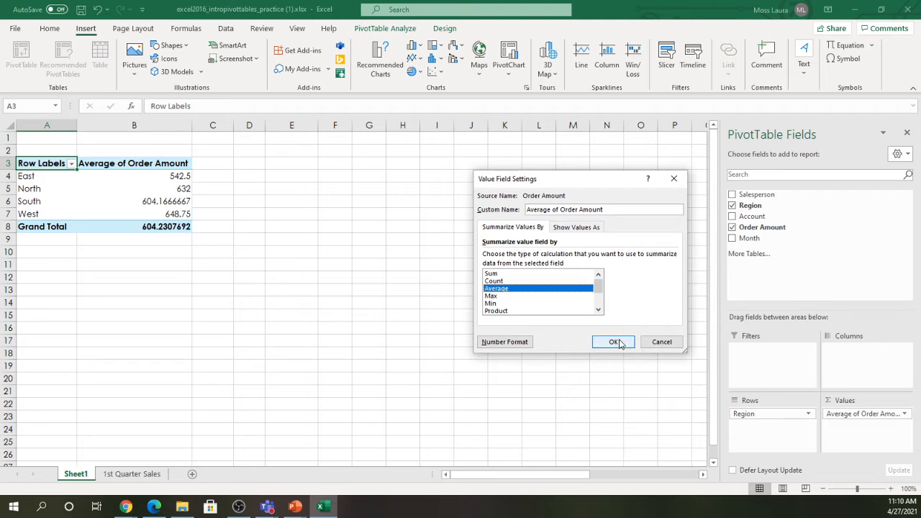
click(658, 343)
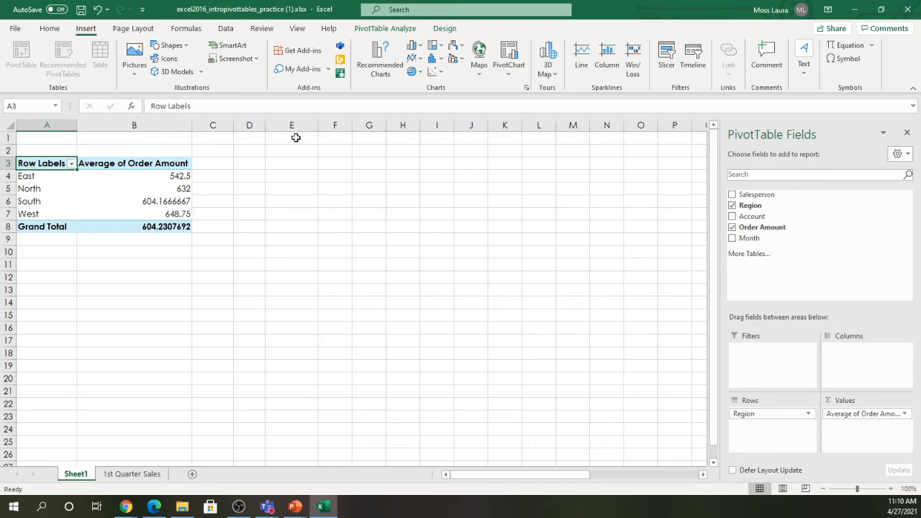
click(134, 125)
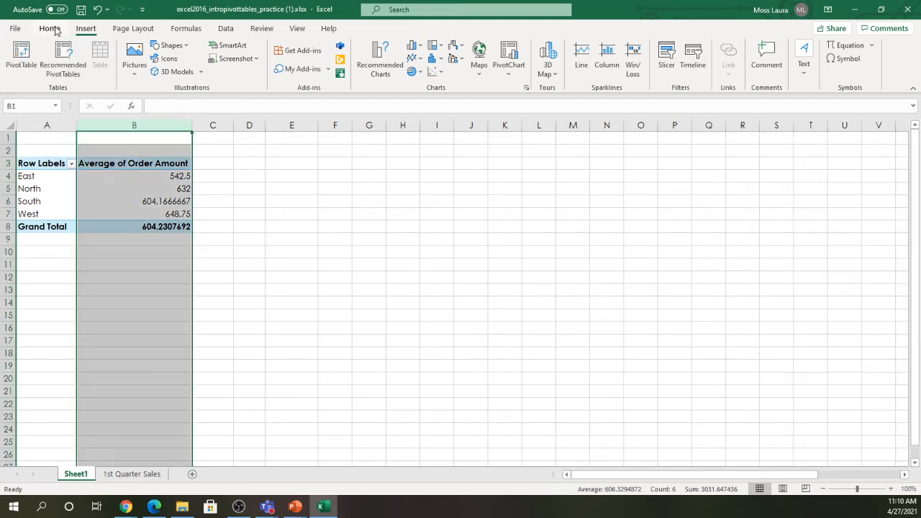
- Reduce the South average in B6 to two decimal places, showing 604.17
click(56, 29)
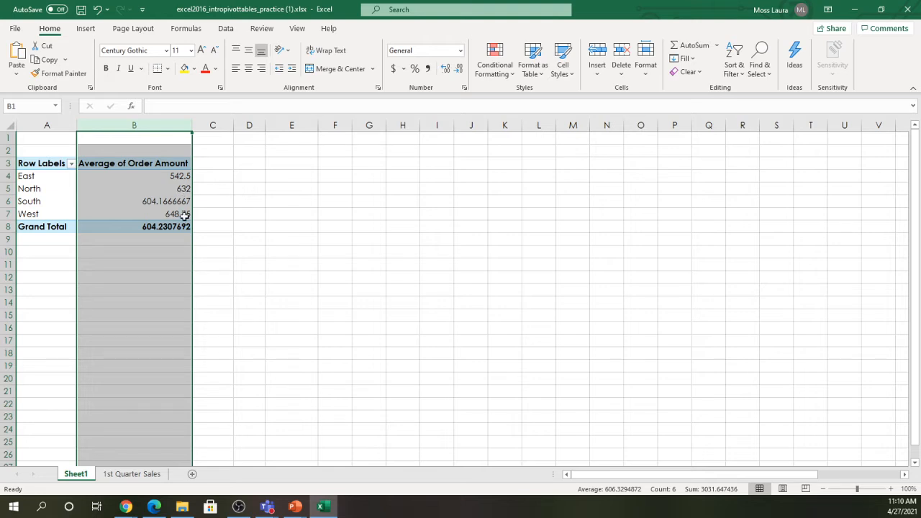
mouse_move(171, 206)
click(159, 201)
click(461, 70)
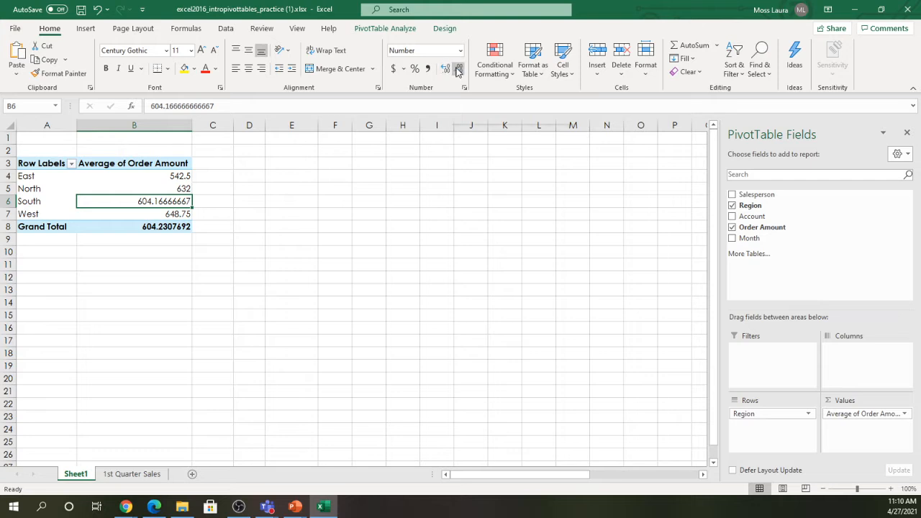
mouse_move(133, 202)
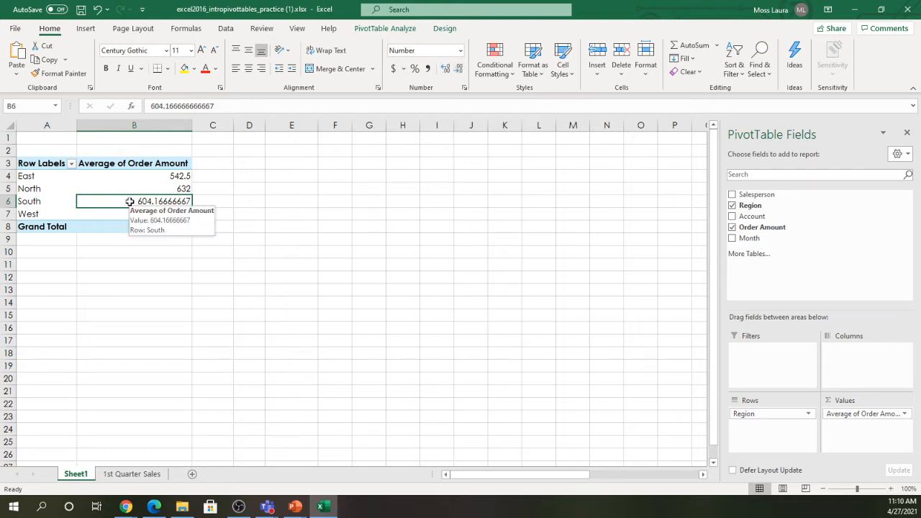
click(458, 69)
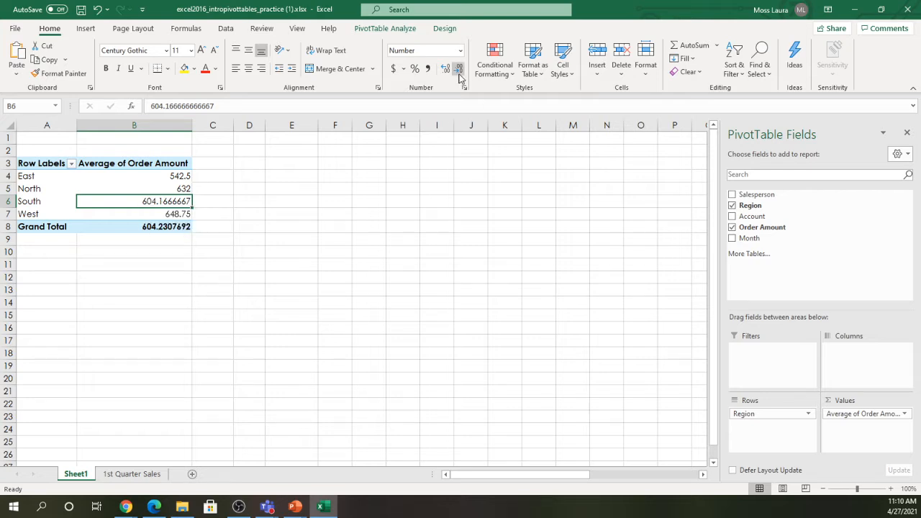
click(459, 69)
click(459, 72)
click(459, 72)
click(459, 72)
click(459, 72)
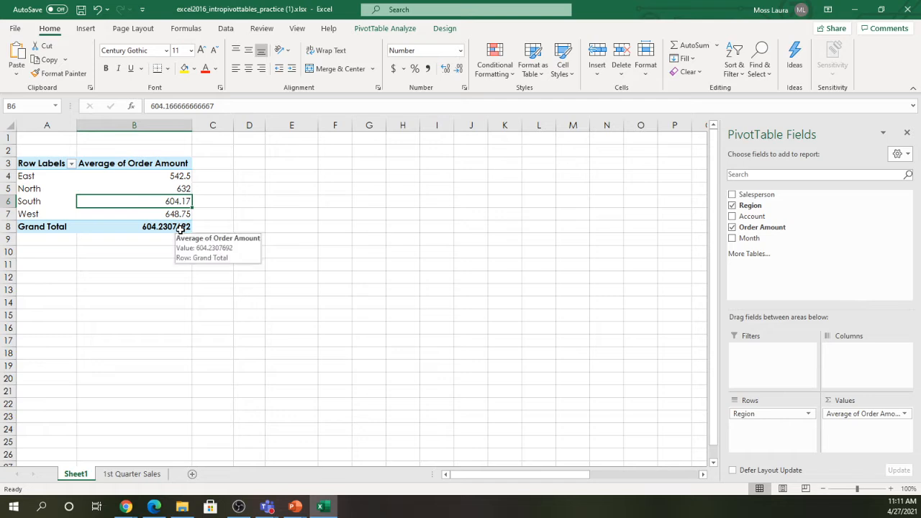
- Reduce the Grand Total in B8 to two decimal places, showing 604.23
click(181, 229)
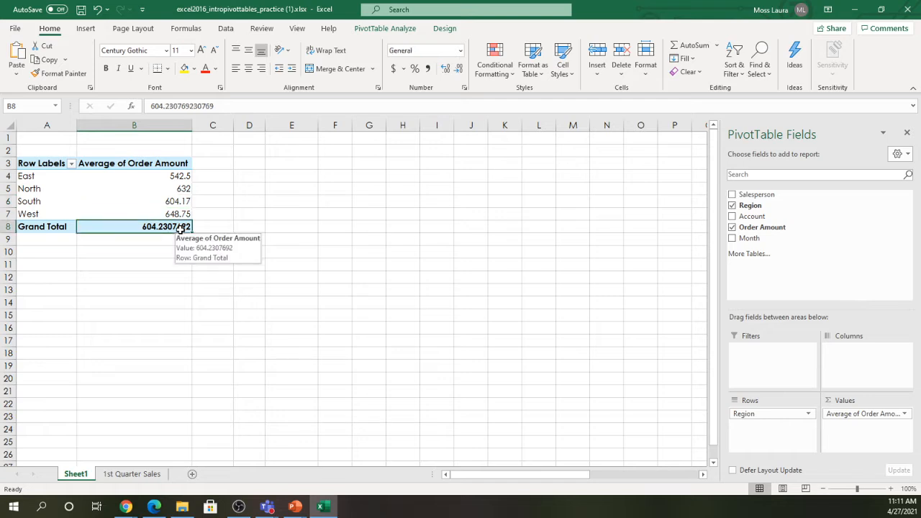
click(463, 71)
click(463, 70)
click(463, 71)
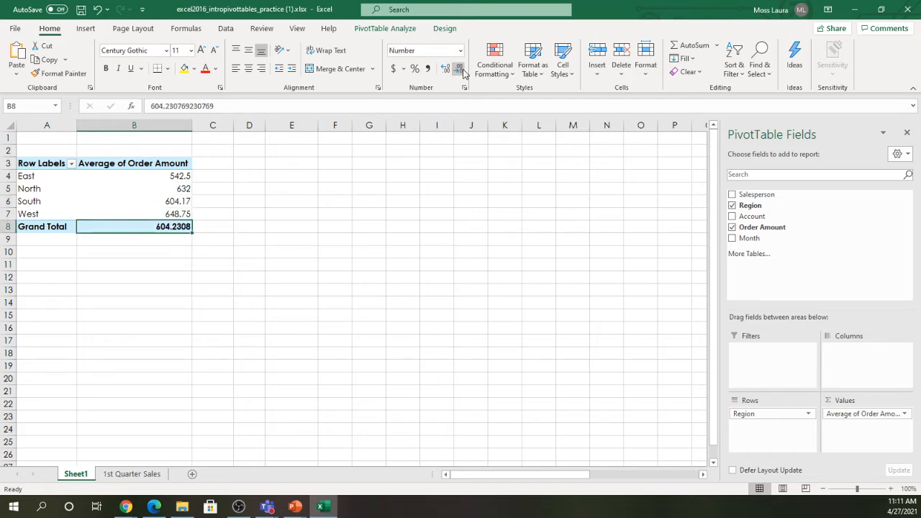
click(463, 71)
click(463, 71)
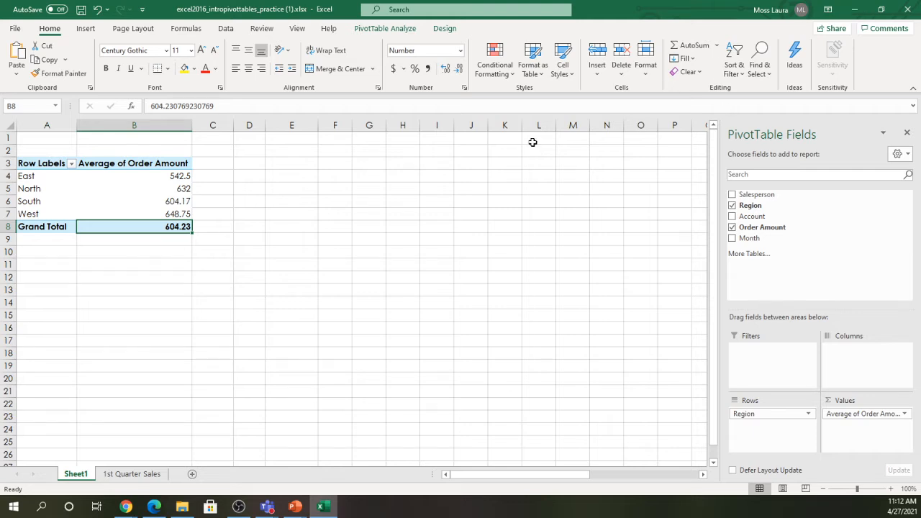
- Close Excel without saving and minimize Edge to reveal the Teams Intro to Pivot Tables assignment
click(146, 476)
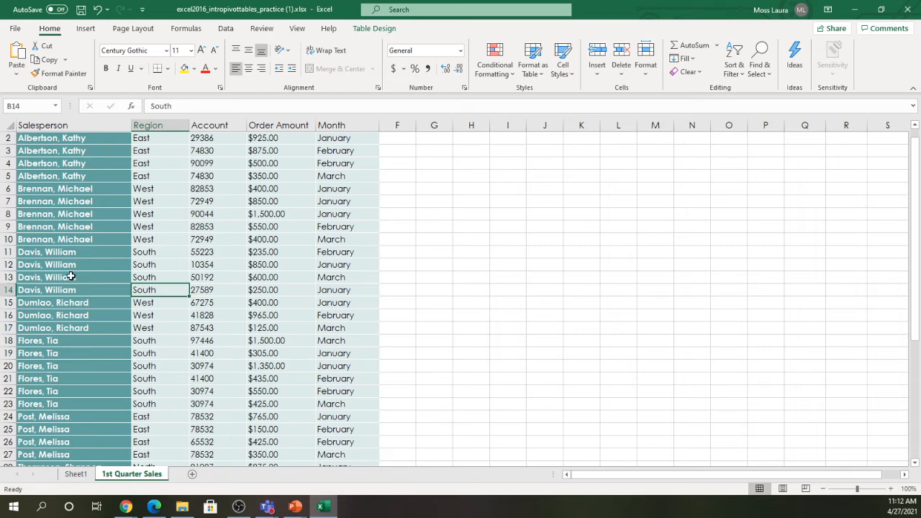
click(908, 9)
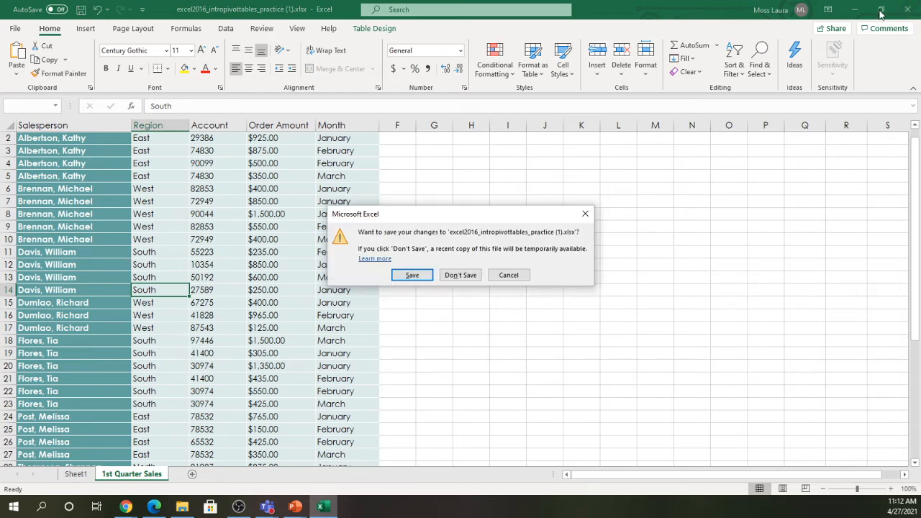
click(452, 276)
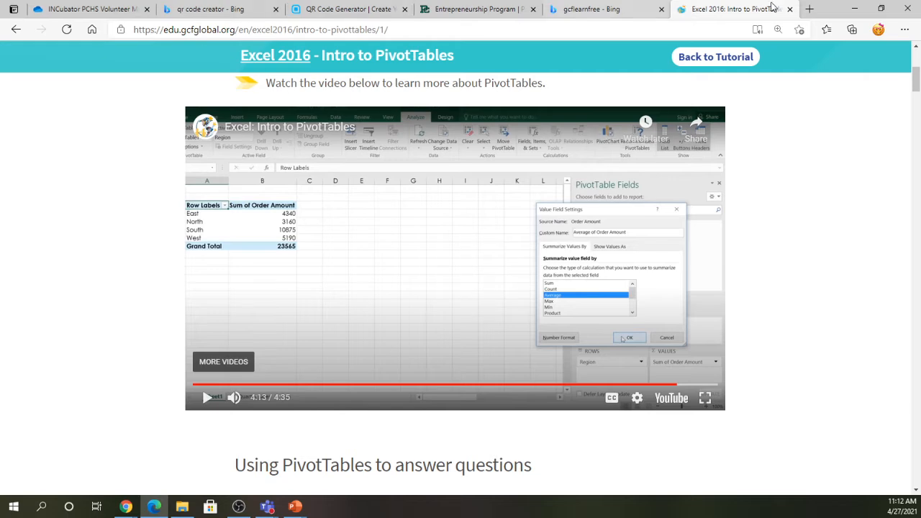
click(855, 9)
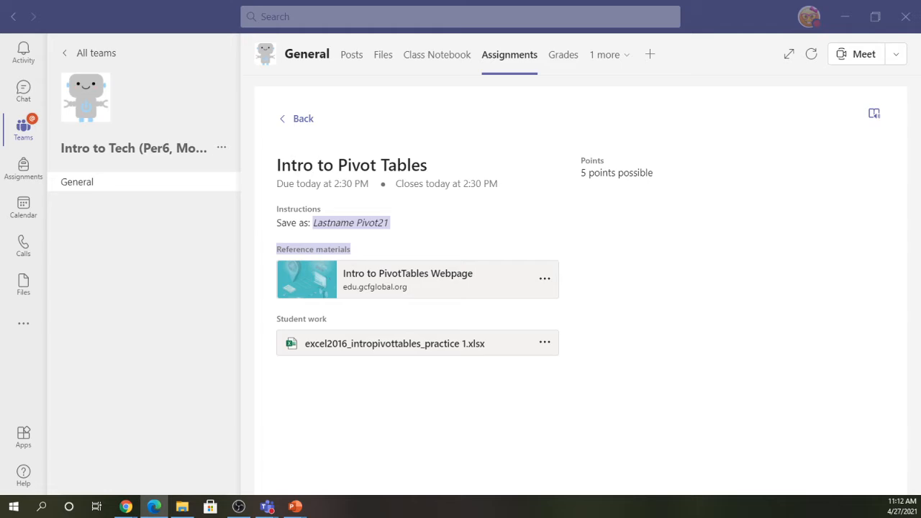
- Return to the assignment list and view More Advanced Pivot Tables in Student view
click(300, 120)
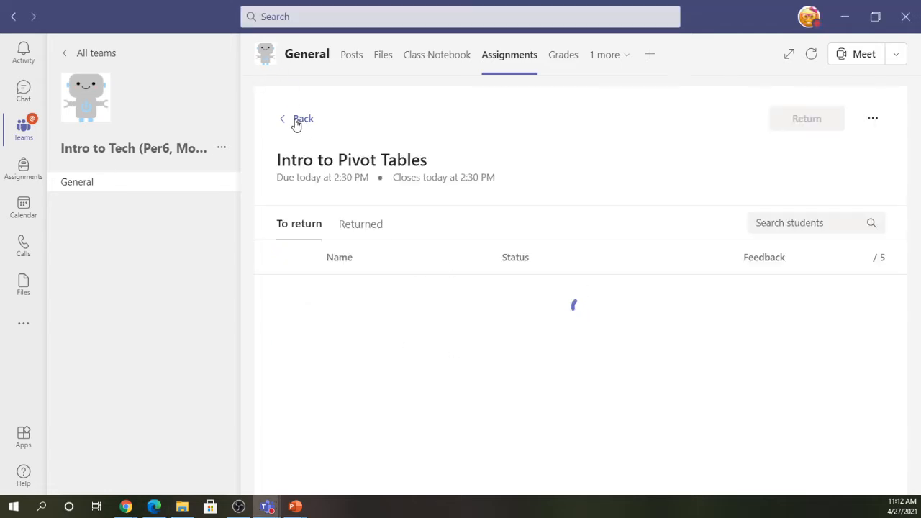
click(297, 123)
click(353, 353)
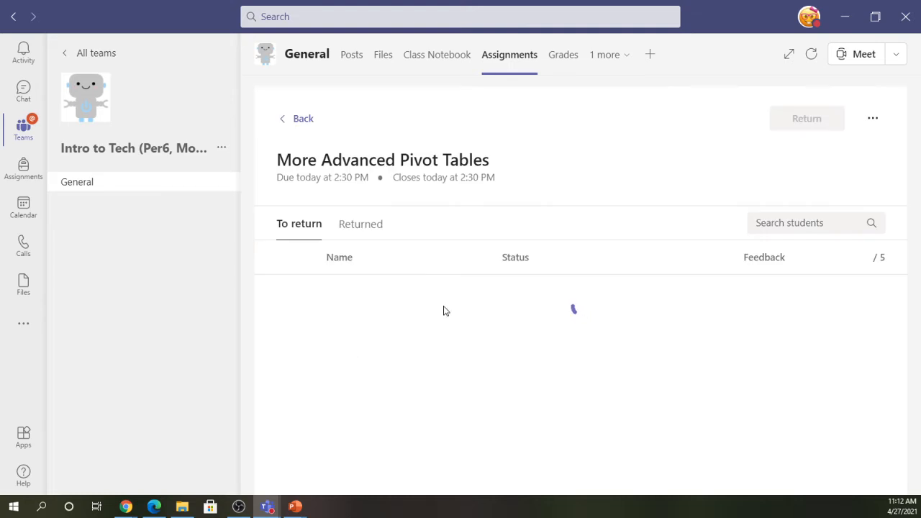
click(862, 119)
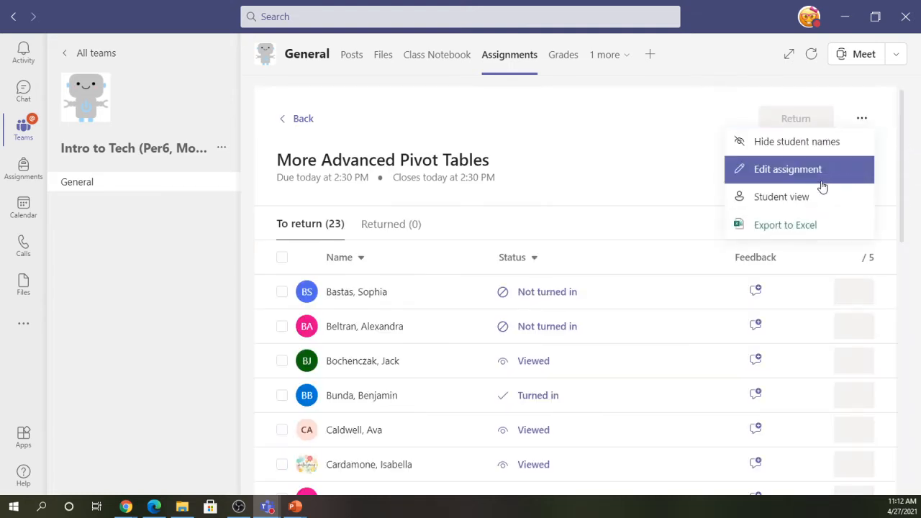
click(799, 197)
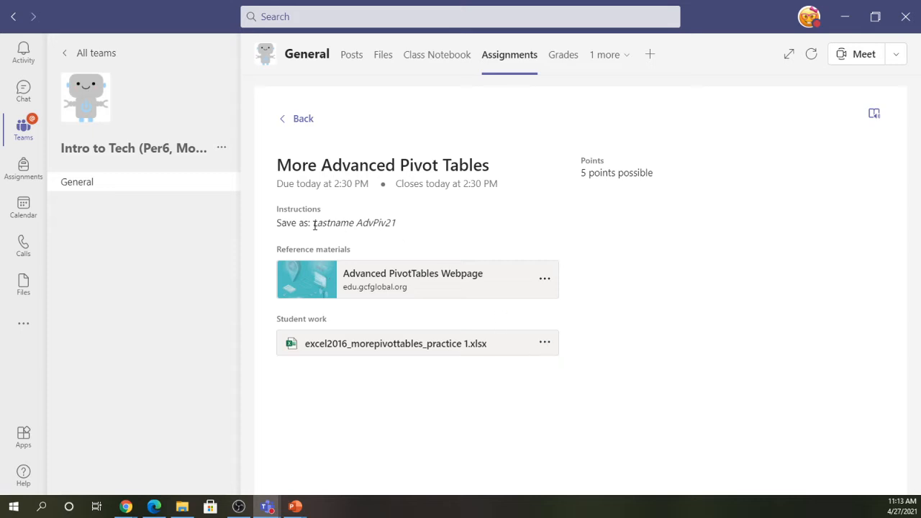
- Highlight the 'Lastname AdvPiv21' save-as text, then switch to the browser and File Explorer
drag(314, 225, 410, 227)
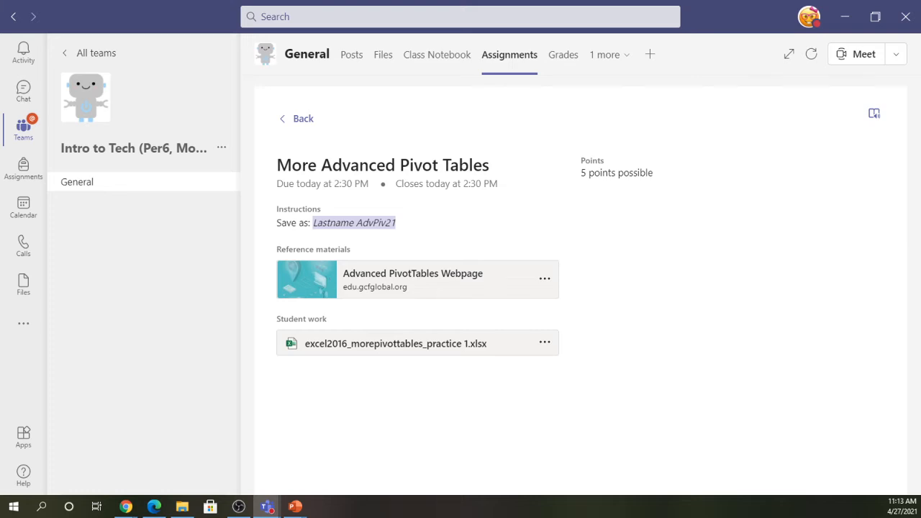
key(alt+Tab)
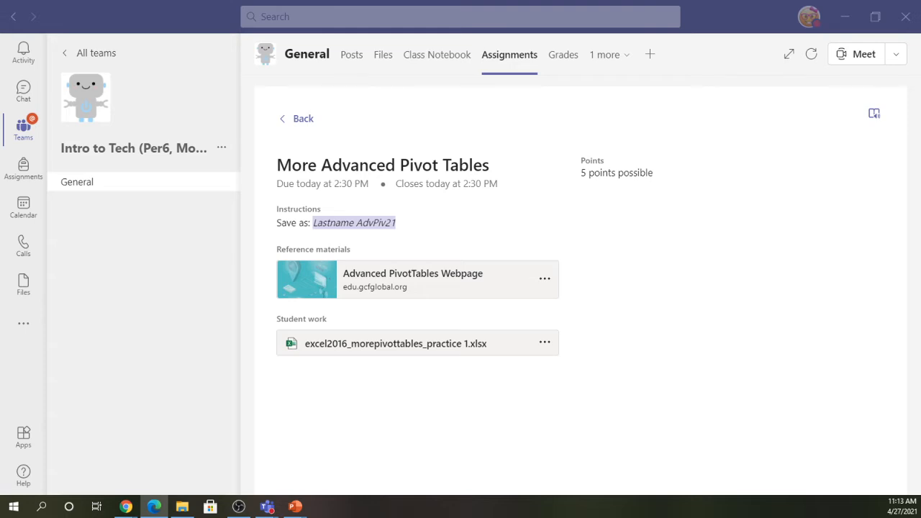
key(alt+Tab)
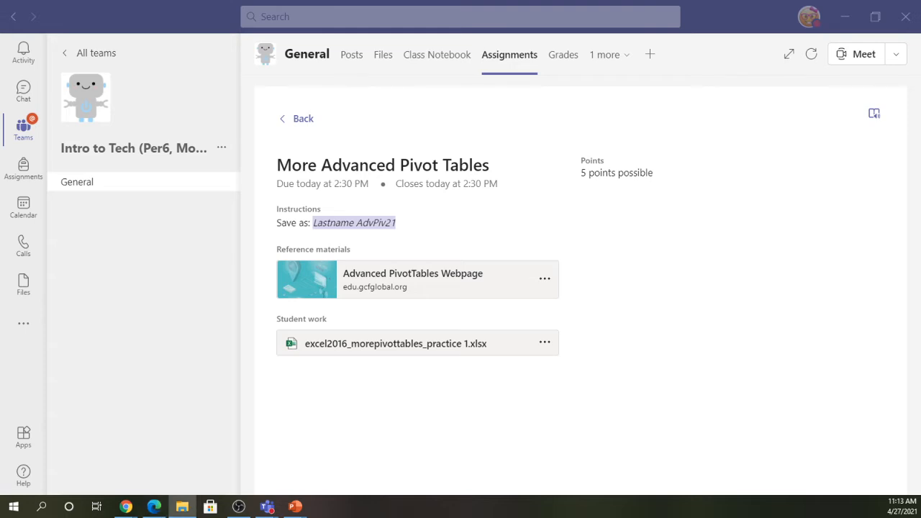
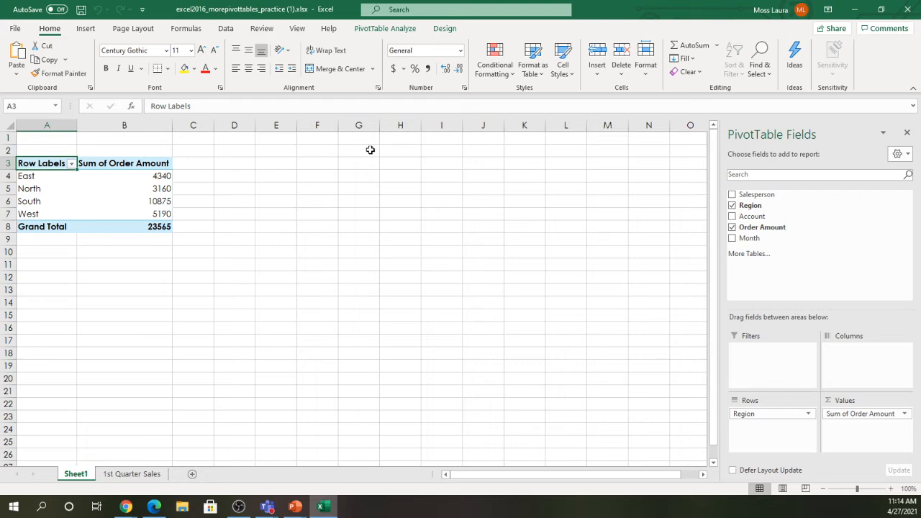
- Check the 1st Quarter Sales data, return to Sheet1's PivotTable, then maximize the GCFGlobal tutorial in Edge
click(132, 475)
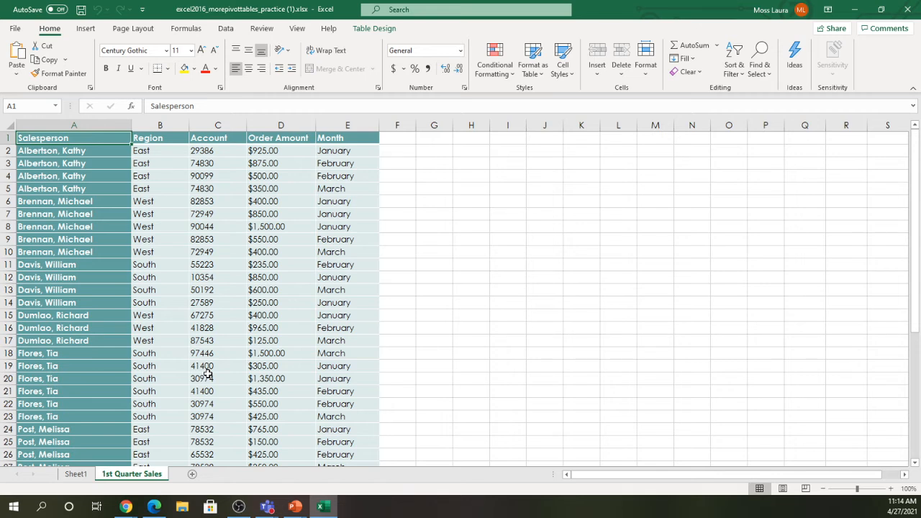
click(76, 474)
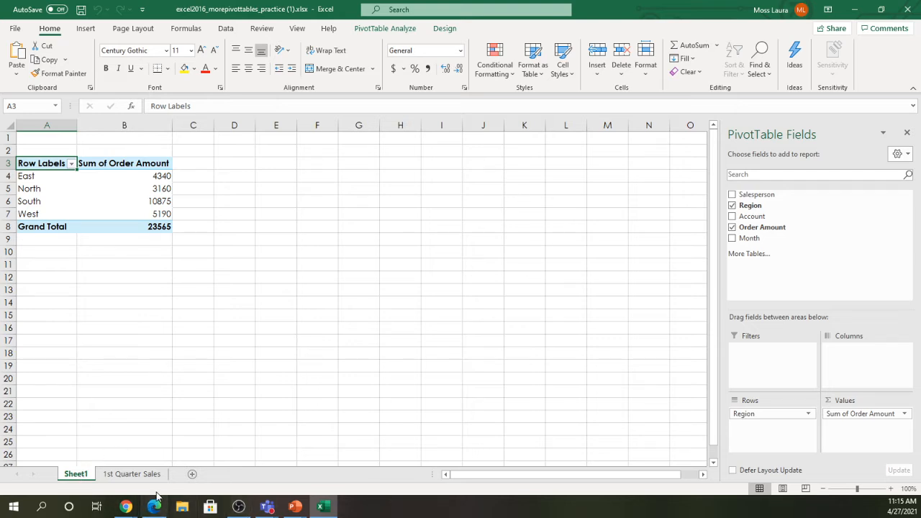
click(156, 513)
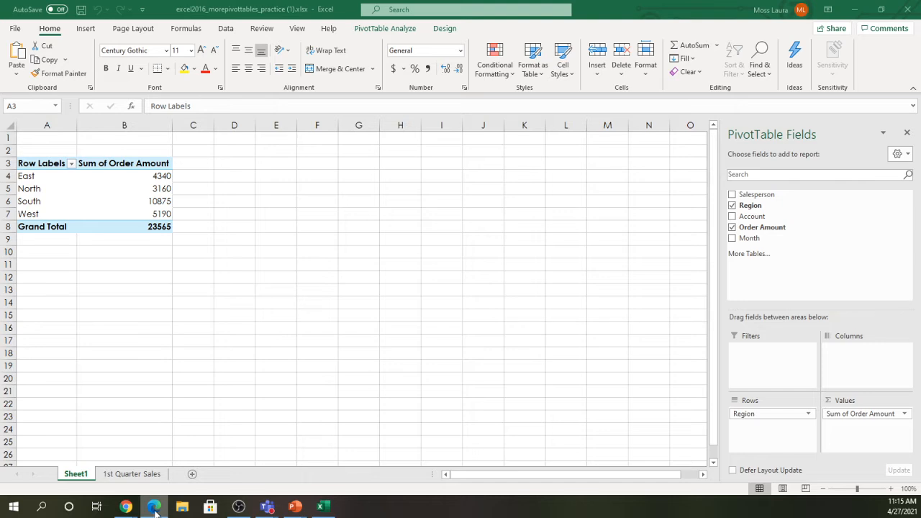
click(153, 505)
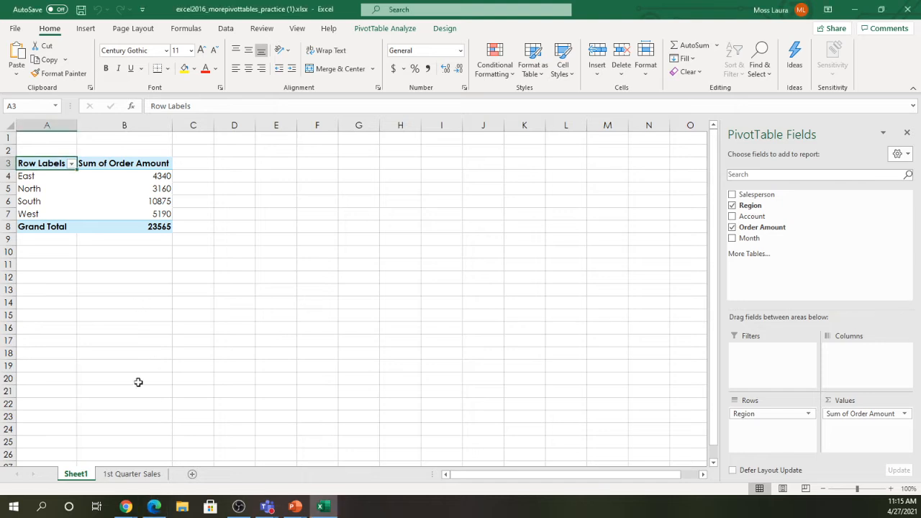
click(160, 498)
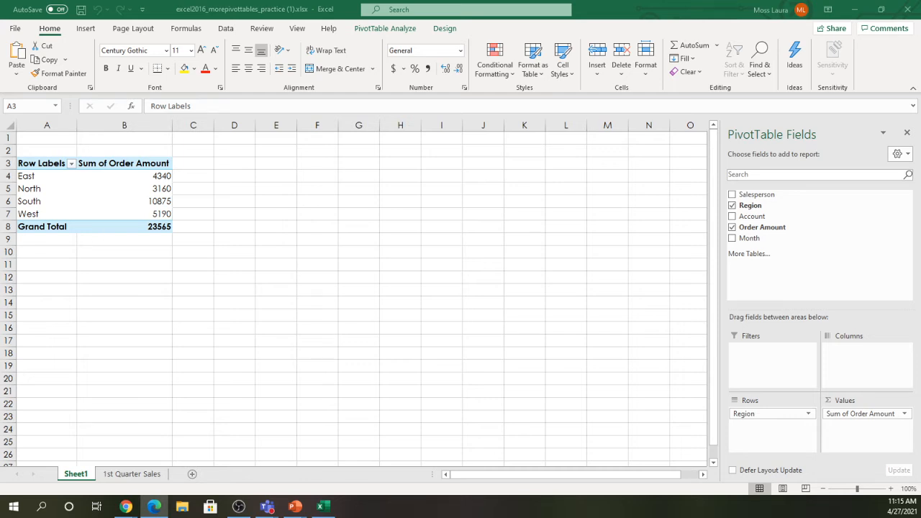
drag(0, 20, 441, 42)
click(559, 28)
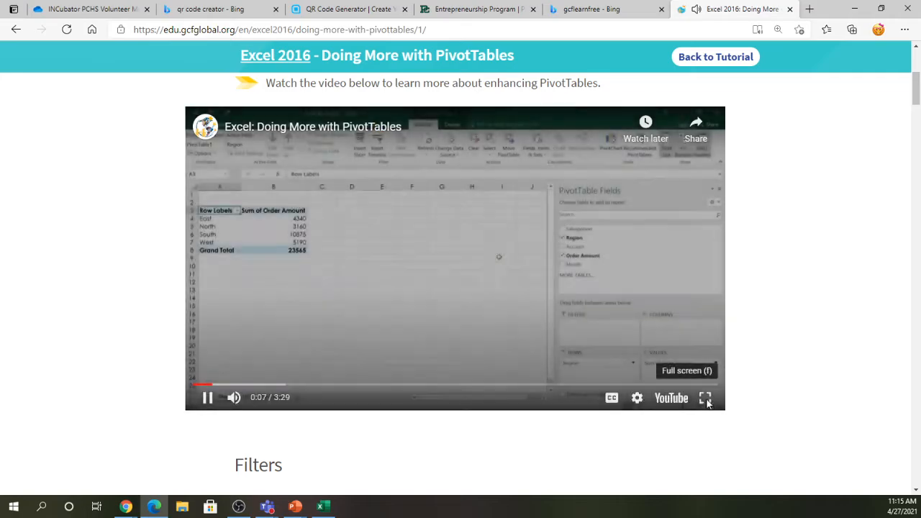
- Start the 'Doing More with PivotTables' lesson video in full screen
click(706, 398)
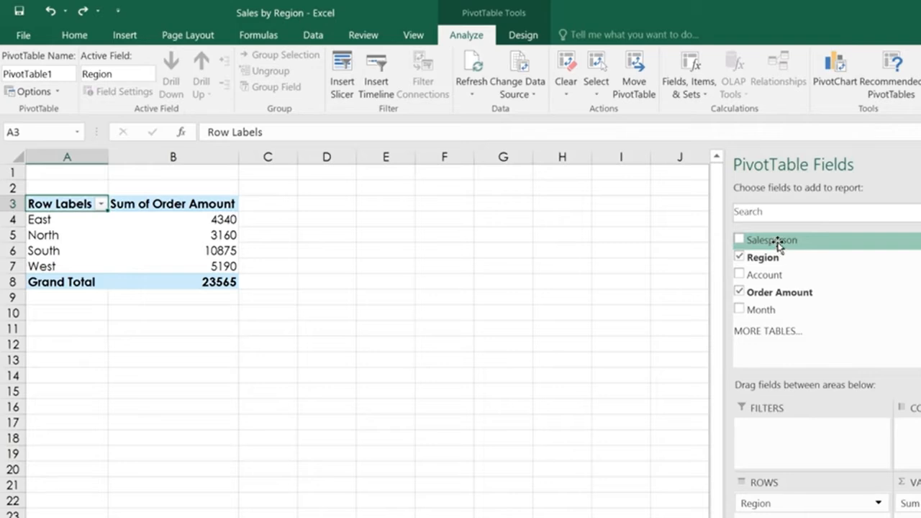
- Follow the video's demonstration of filtering the PivotTable by Salesperson
drag(778, 245, 793, 435)
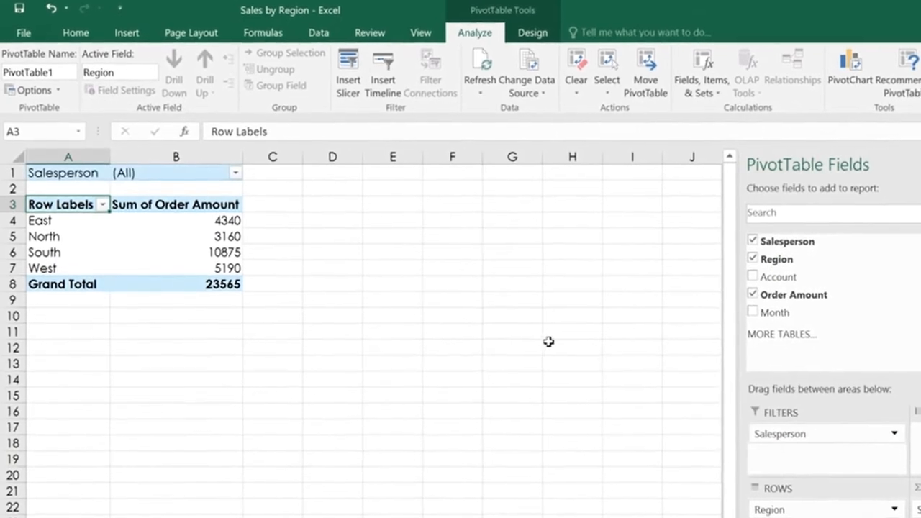
click(235, 173)
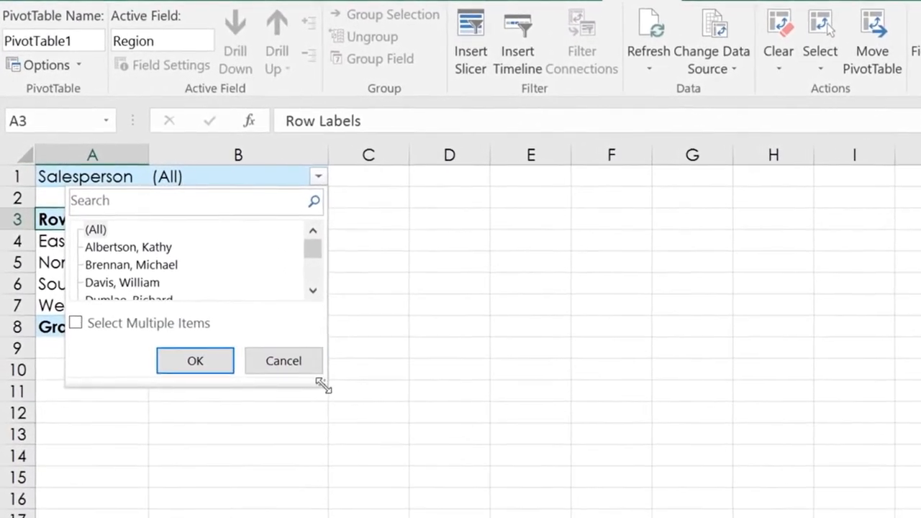
drag(308, 372, 325, 485)
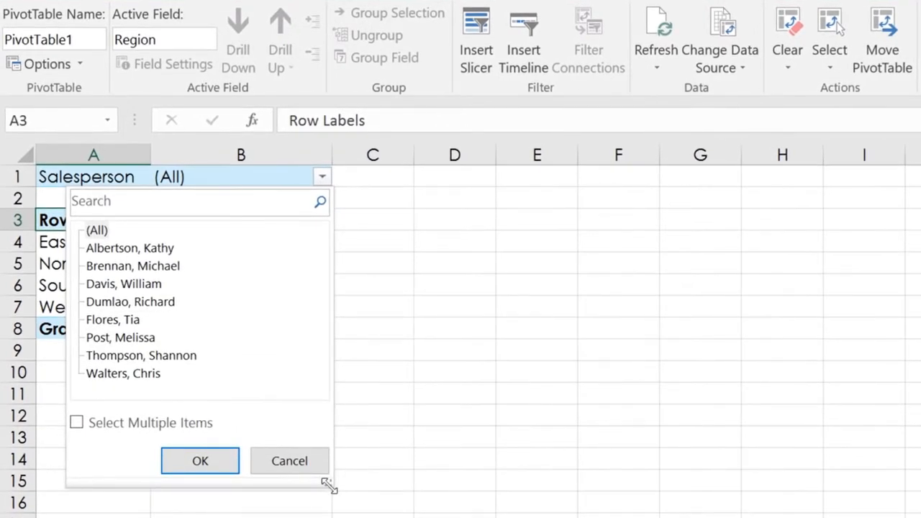
click(77, 424)
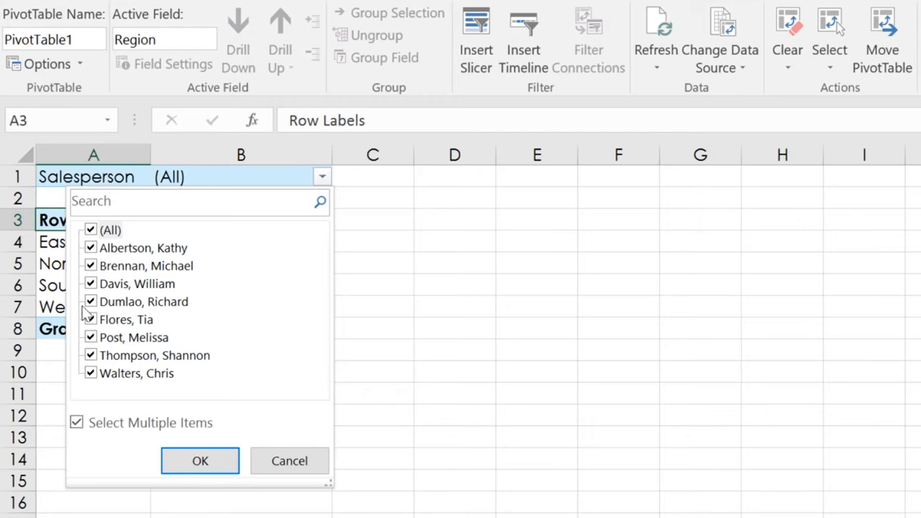
click(91, 266)
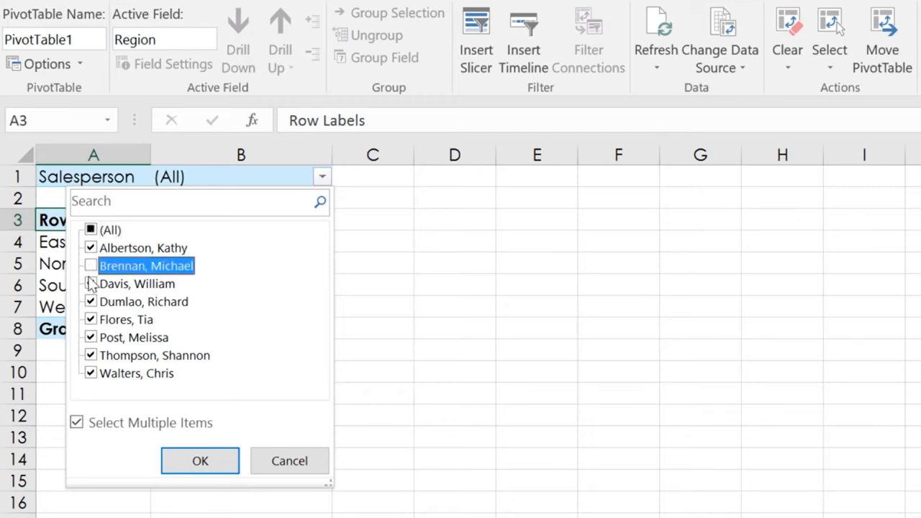
click(90, 302)
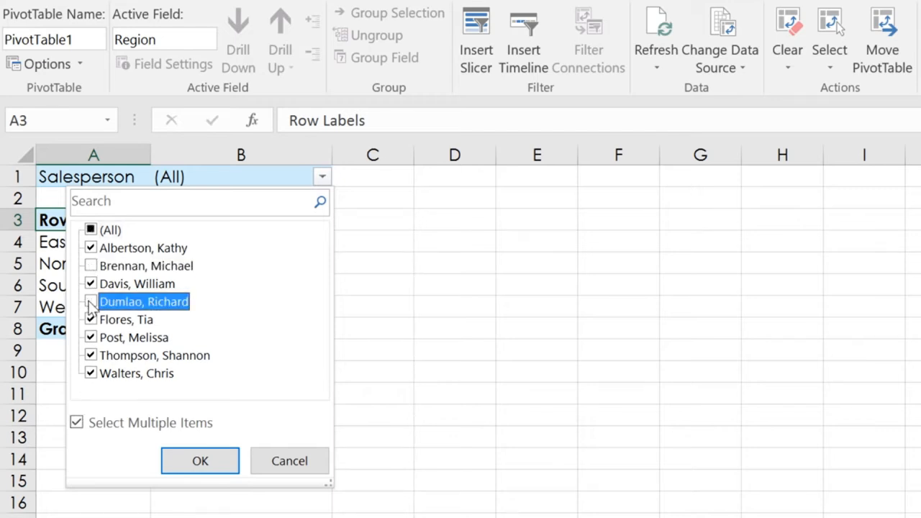
click(90, 356)
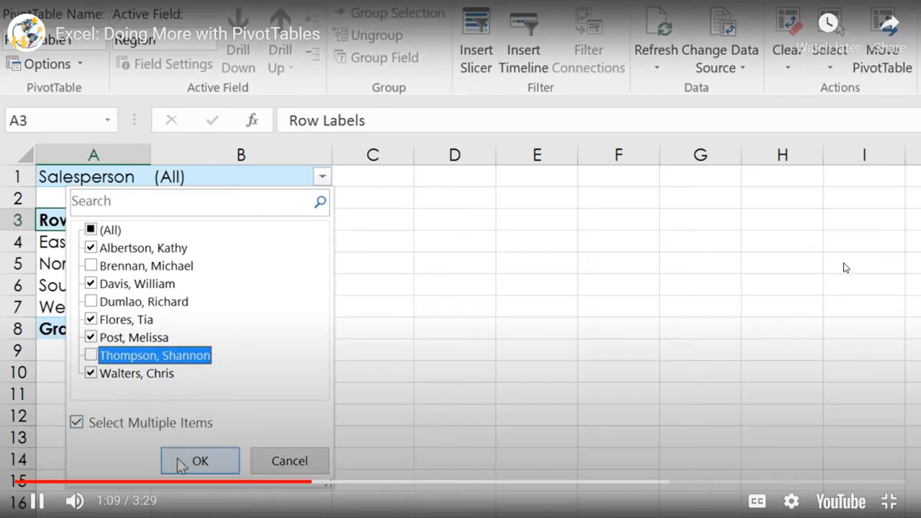
click(181, 463)
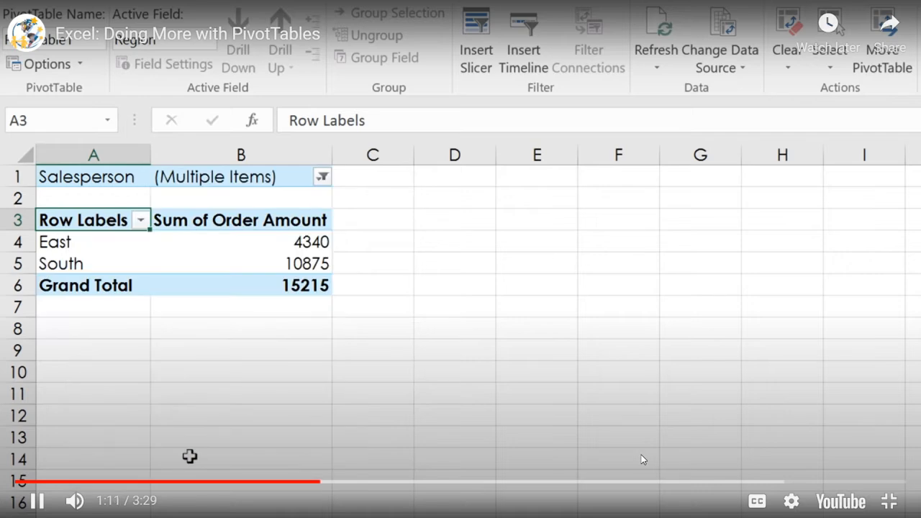
- Pause the video at 1:13, close the More videos panel and leave full screen
click(563, 413)
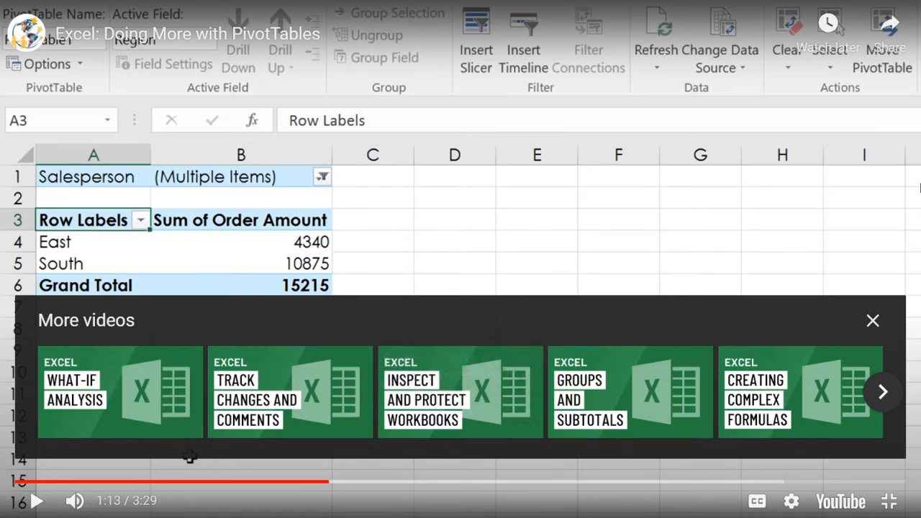
click(871, 320)
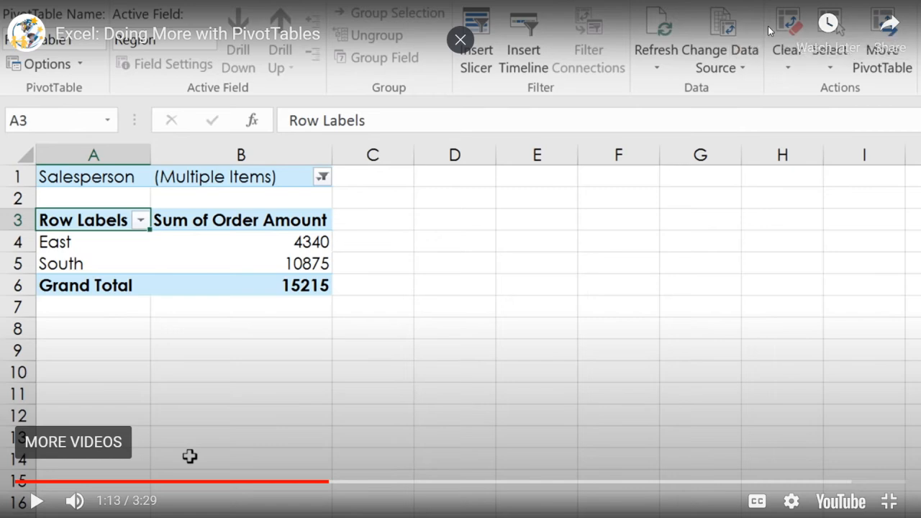
key(Escape)
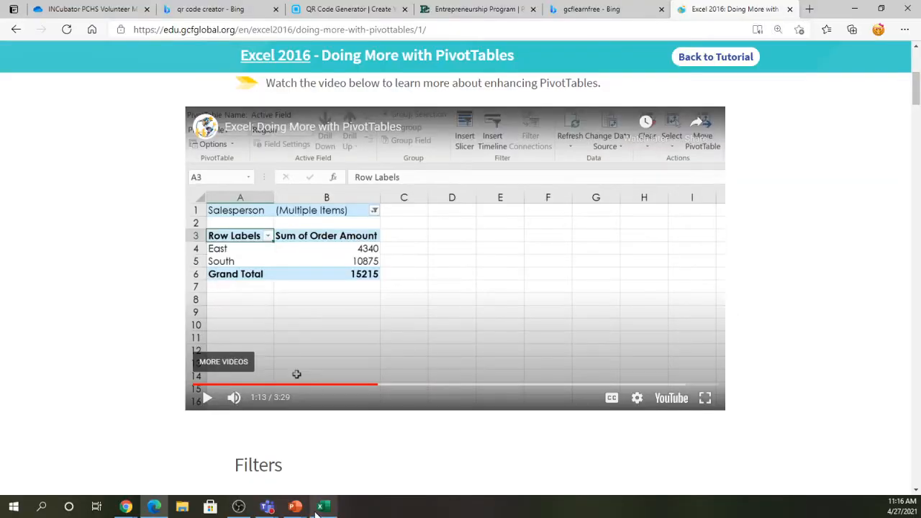
- In Excel, add Salesperson as a report filter above the PivotTable and show its salesperson list
click(323, 507)
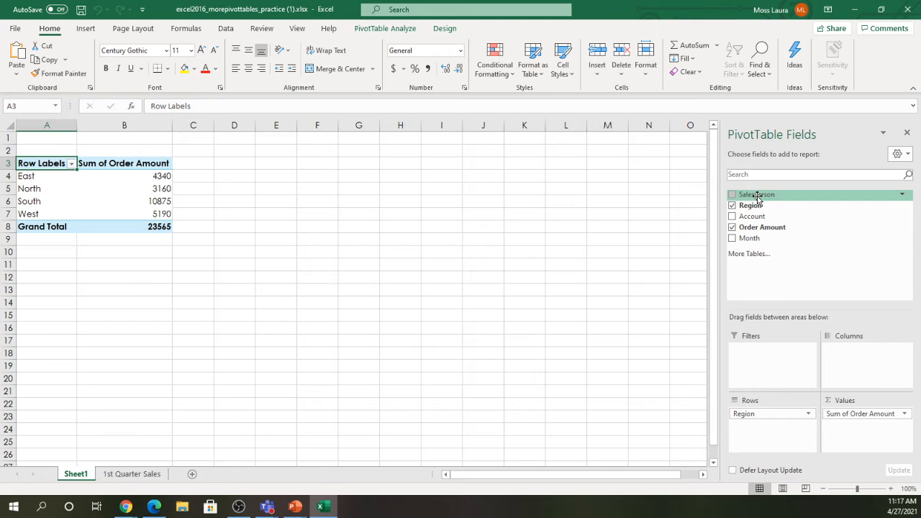
drag(759, 194, 757, 358)
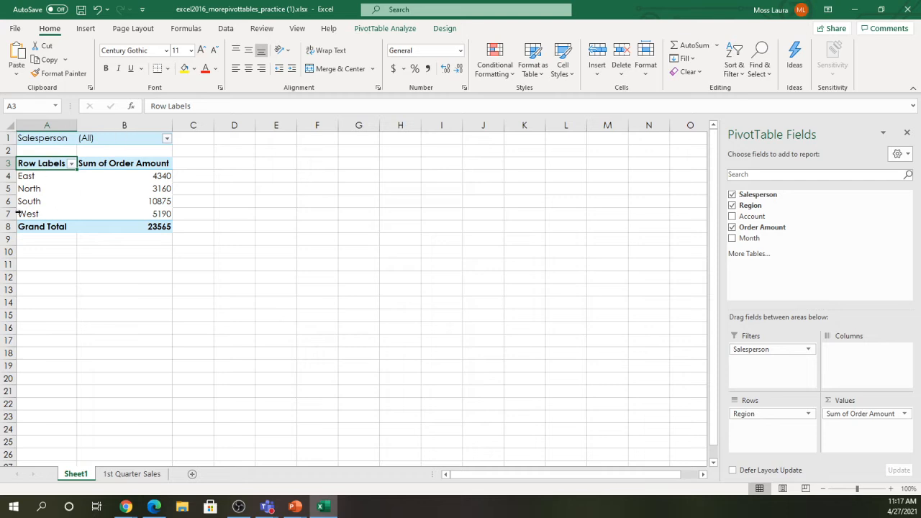
click(168, 140)
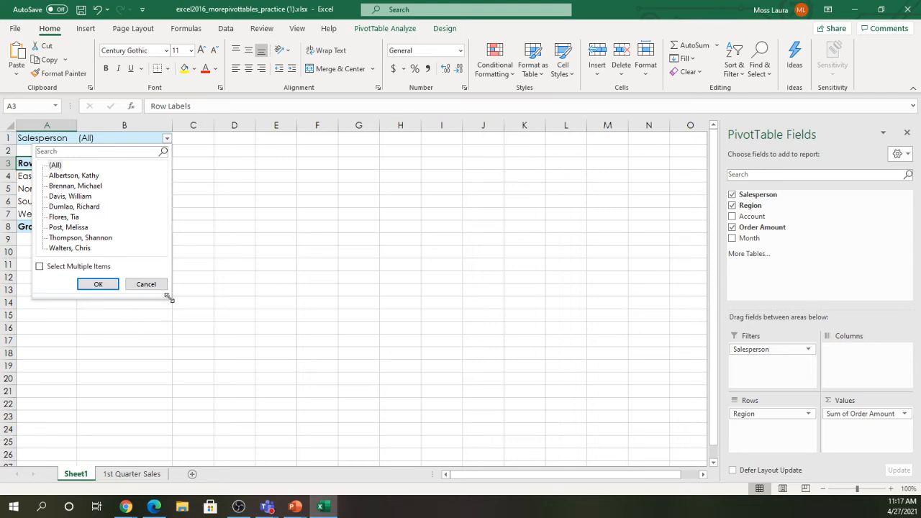
- Filter to five salespeople by unticking the second, fourth and seventh names, leaving East and South
drag(170, 298, 191, 343)
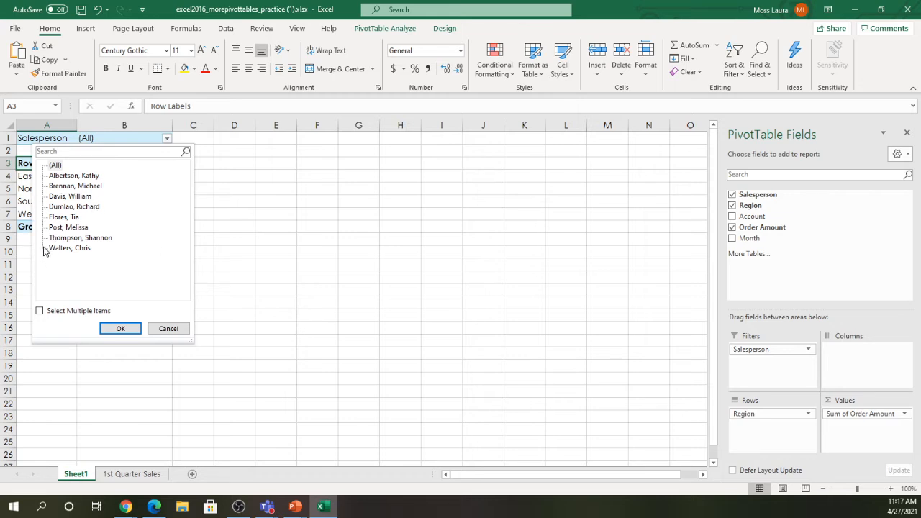
click(40, 313)
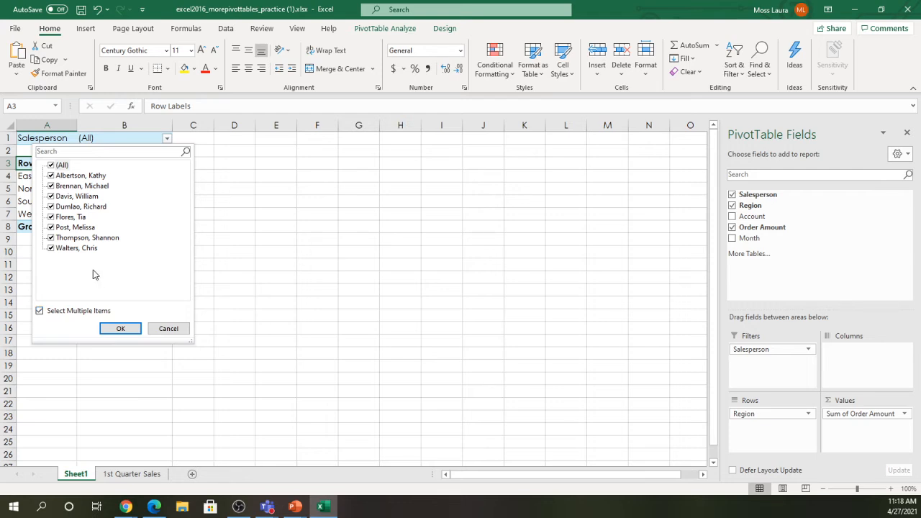
click(51, 187)
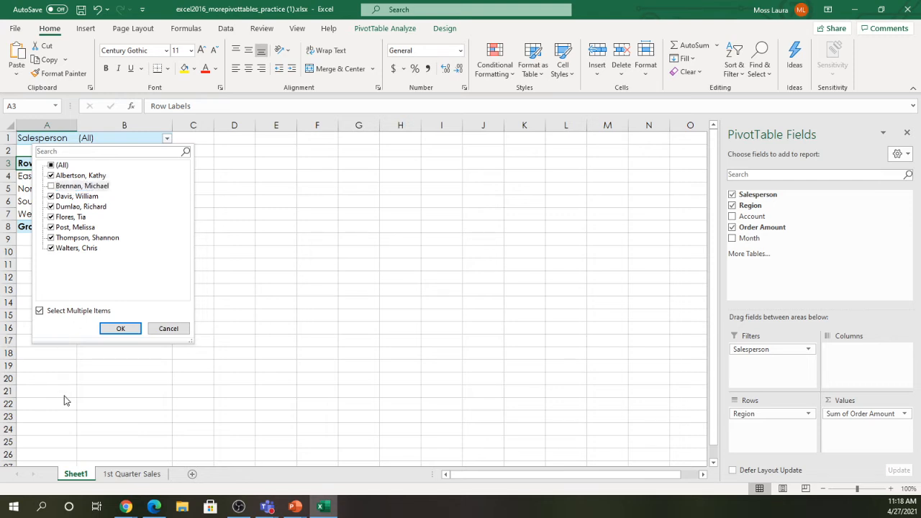
click(51, 207)
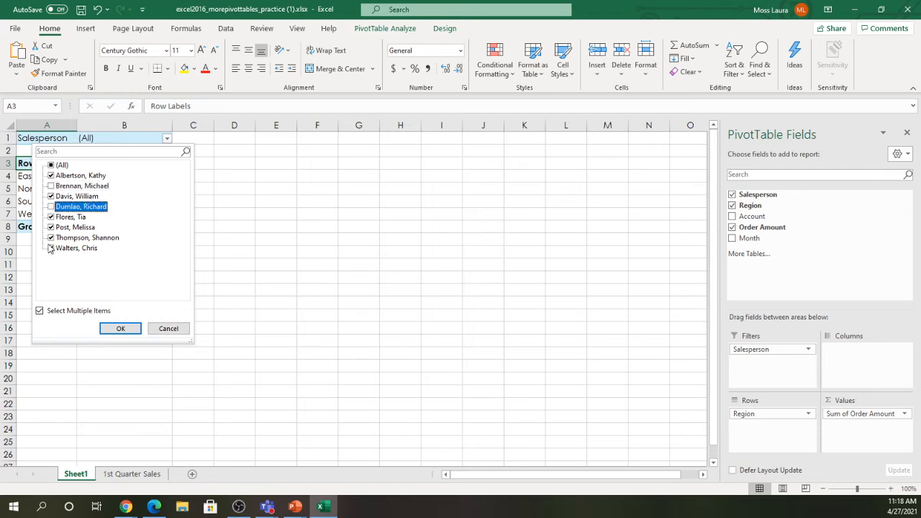
click(50, 240)
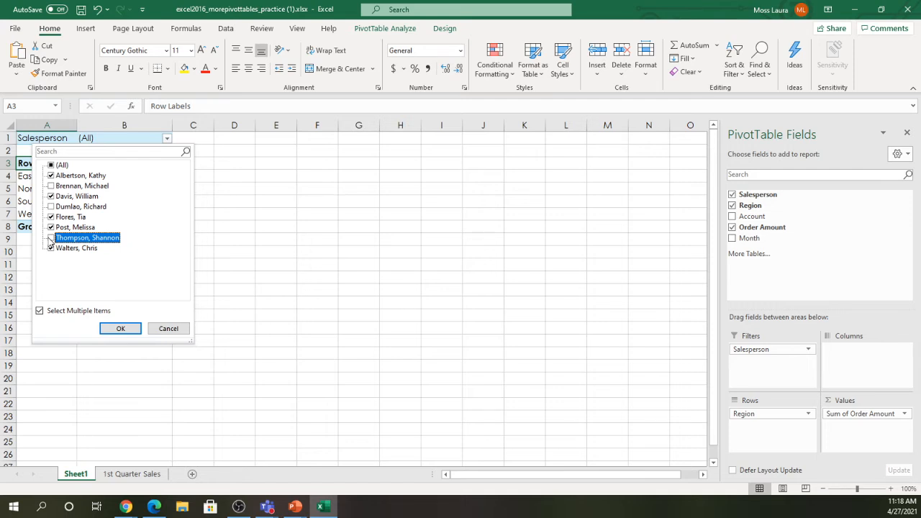
click(120, 329)
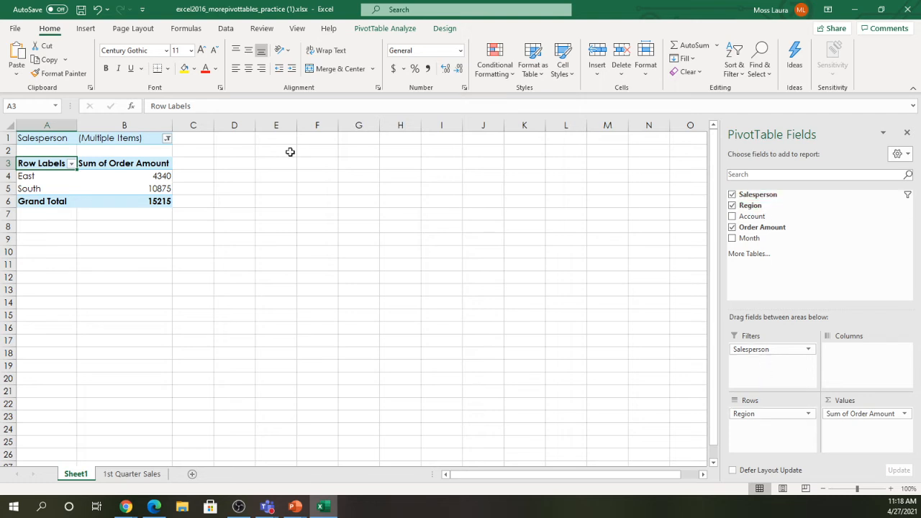
click(167, 138)
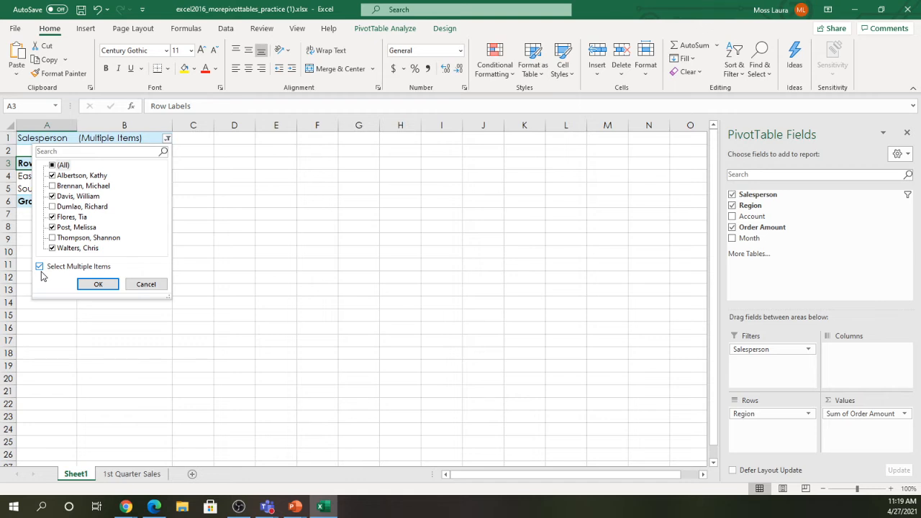
- Cancel the Salesperson filter list unchanged and switch back to the GCFGlobal tutorial in Edge
click(151, 286)
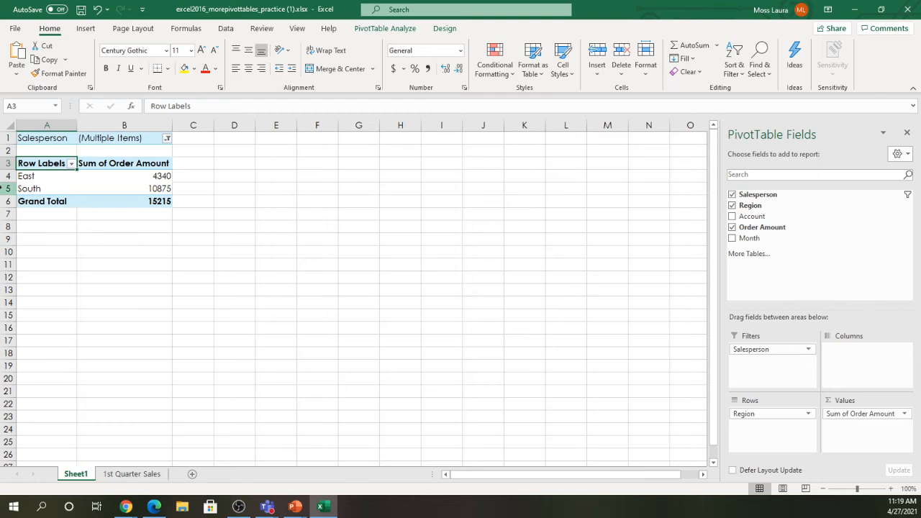
click(147, 509)
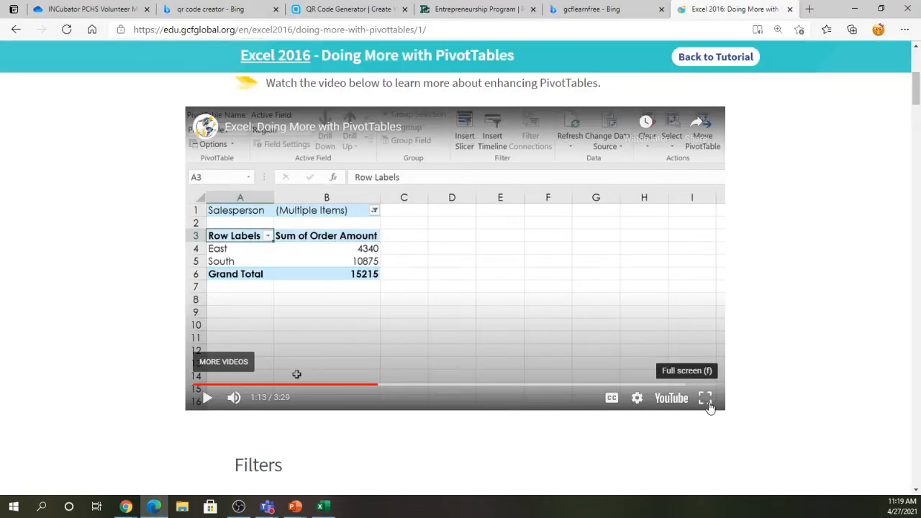
- Play the tutorial full screen, pausing and resuming until it stops at 1:32
click(708, 404)
click(564, 319)
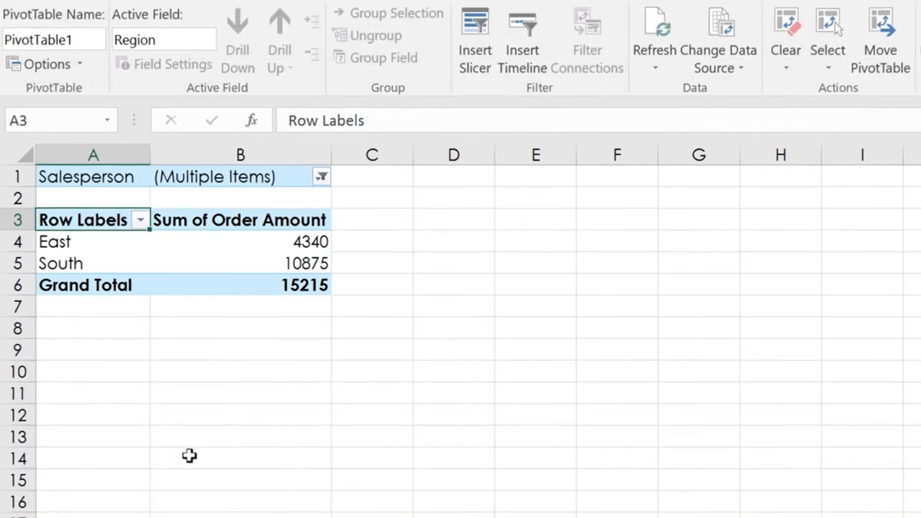
click(798, 238)
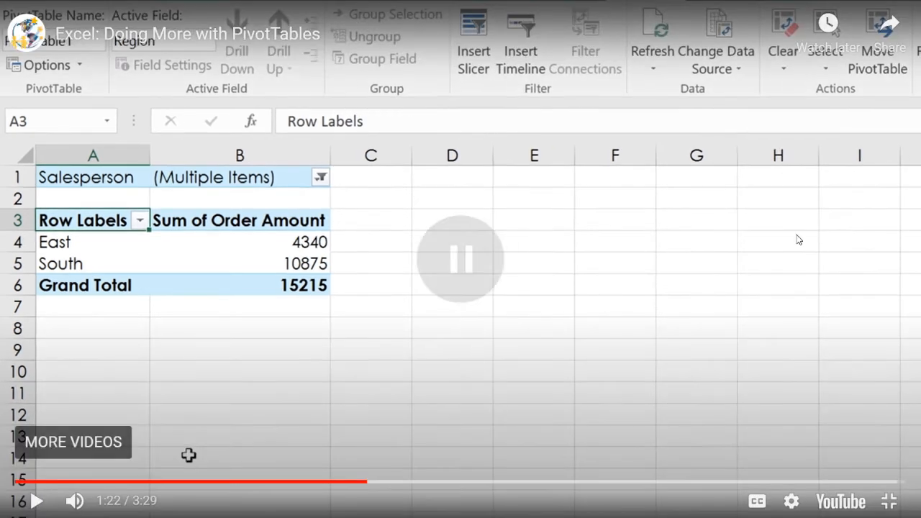
click(685, 299)
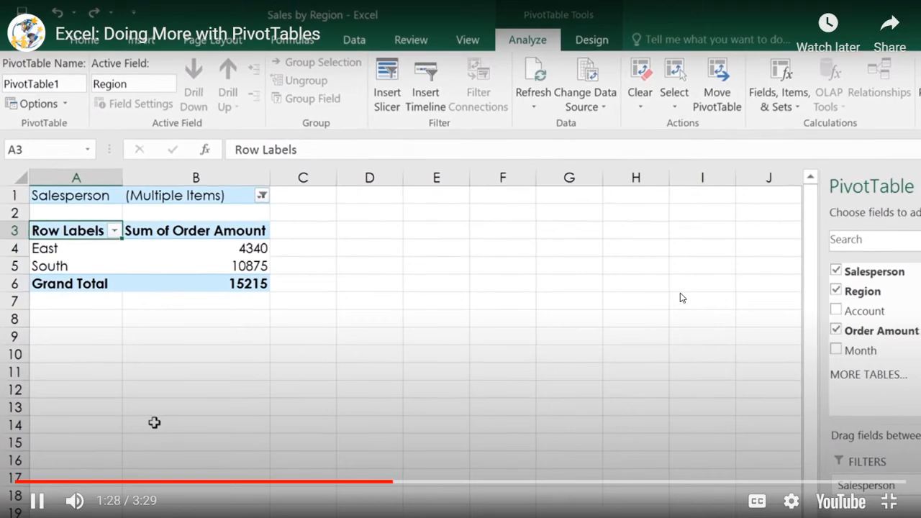
click(572, 297)
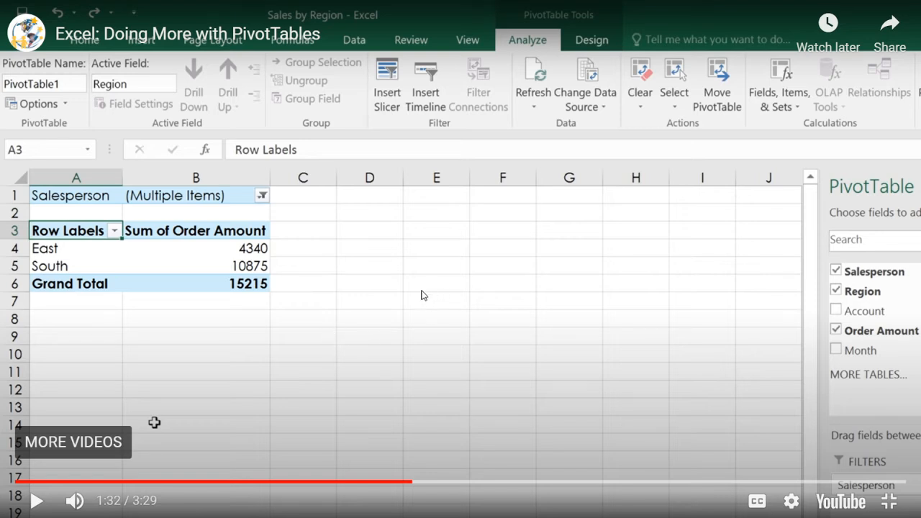
- Watch the tutorial's Salesperson slicer demo and pause it at 2:15 on the 19225 total
click(381, 308)
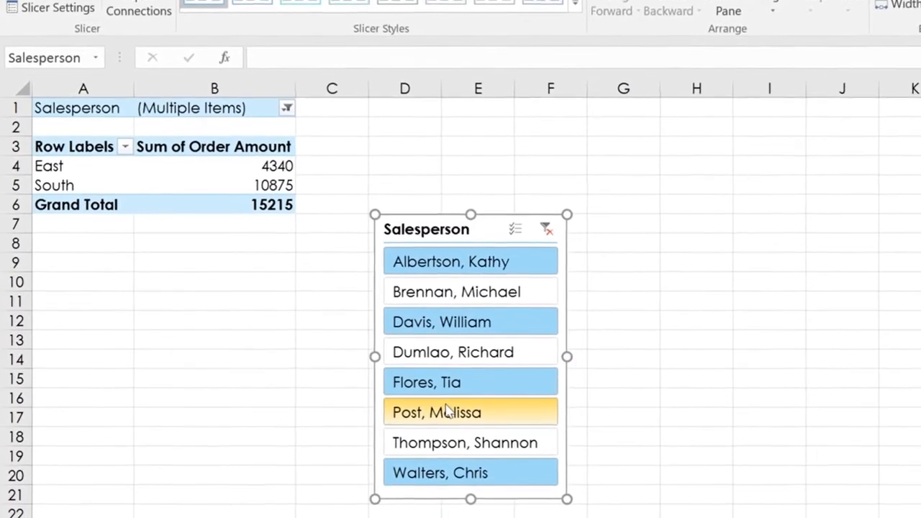
click(480, 252)
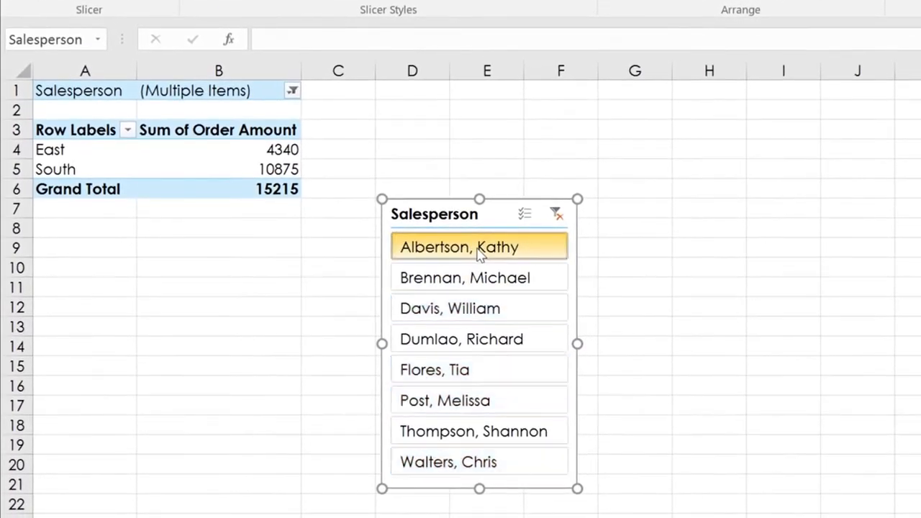
click(483, 283)
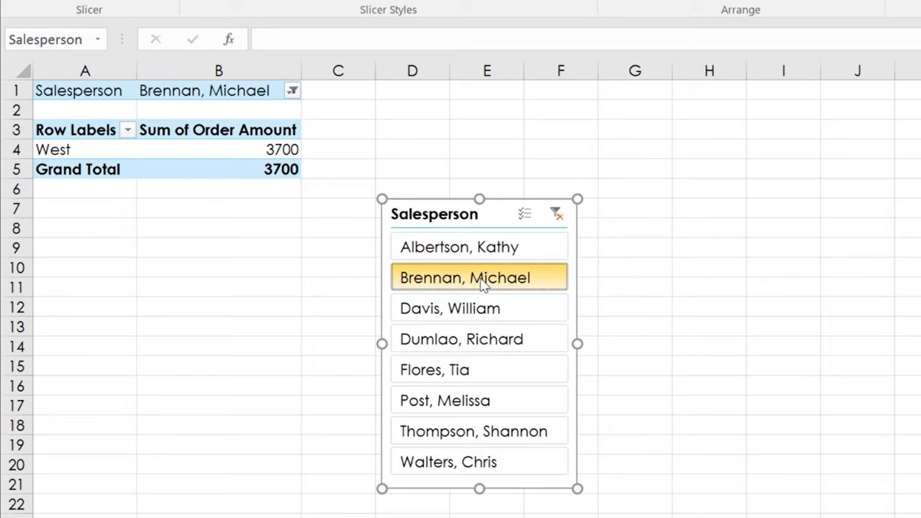
drag(482, 285, 481, 371)
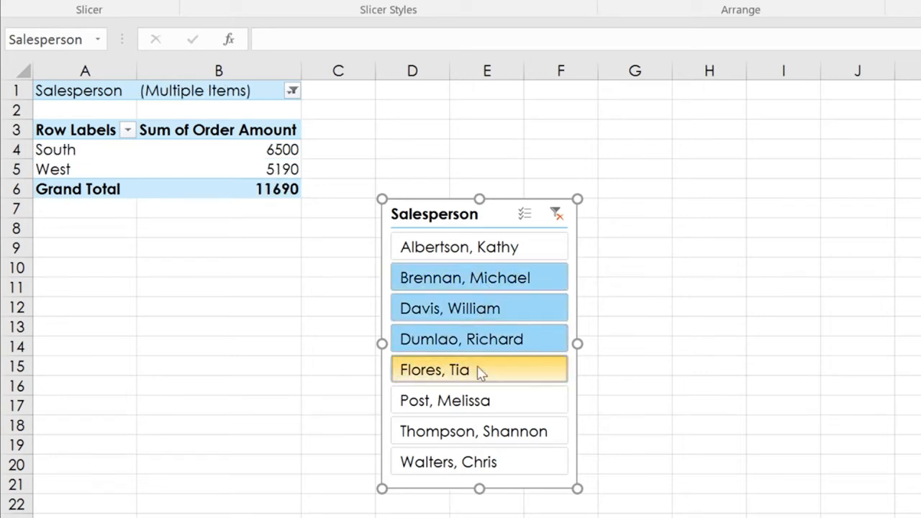
drag(479, 434, 481, 464)
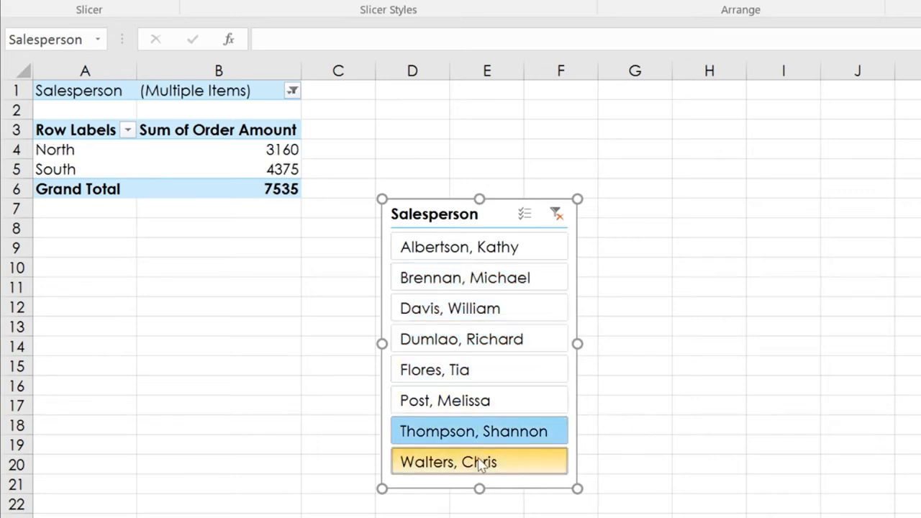
ctrl+click(483, 374)
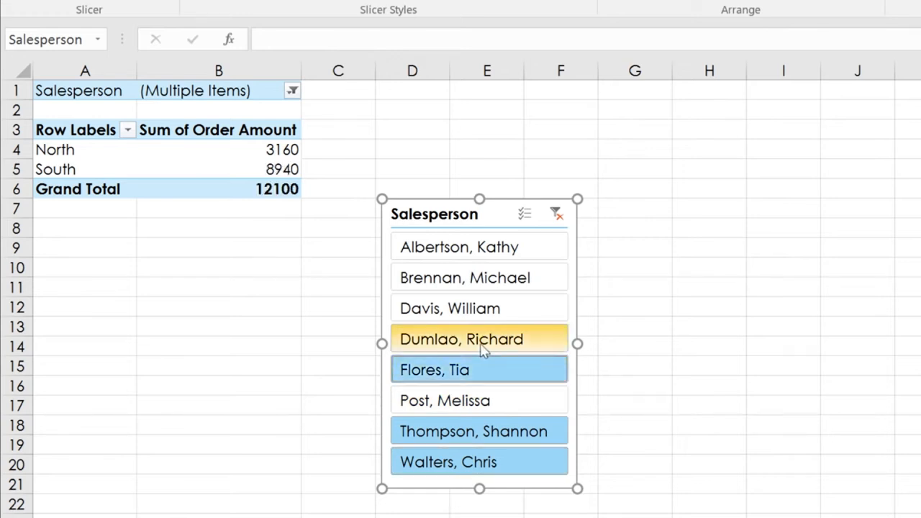
ctrl+click(485, 344)
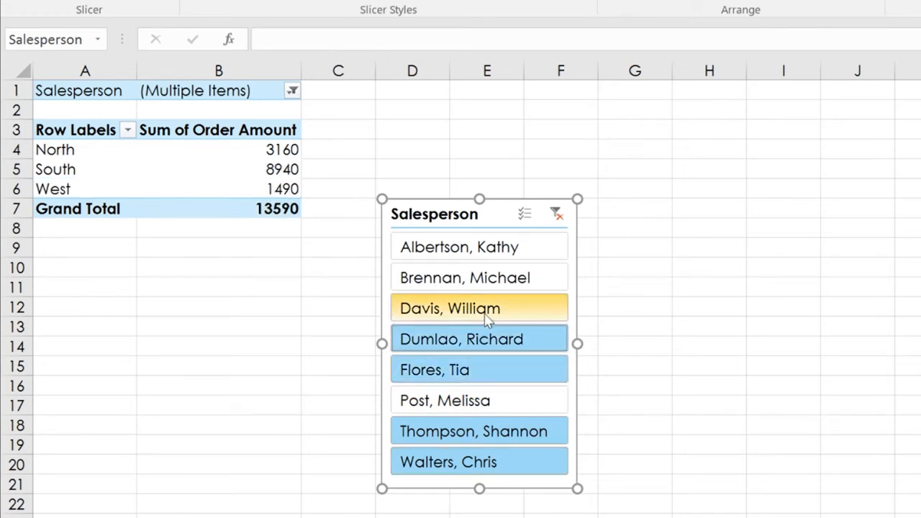
ctrl+click(486, 314)
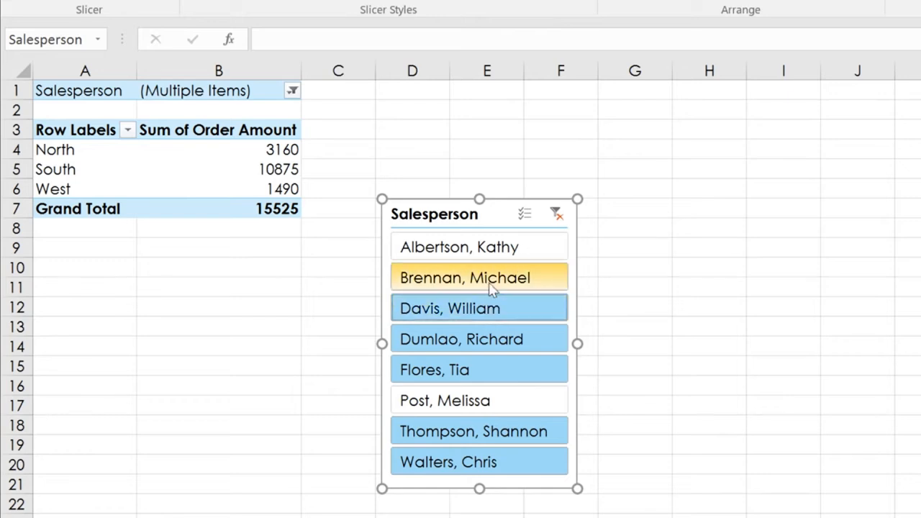
ctrl+click(489, 287)
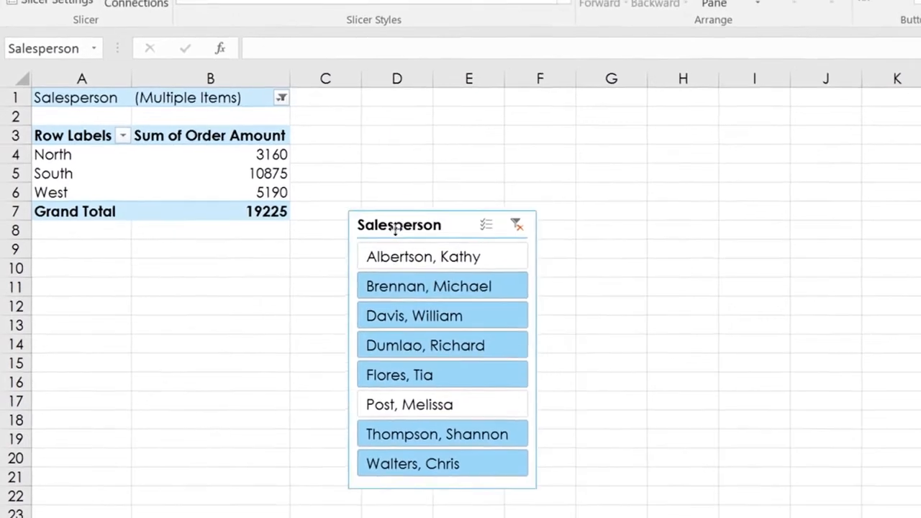
click(736, 296)
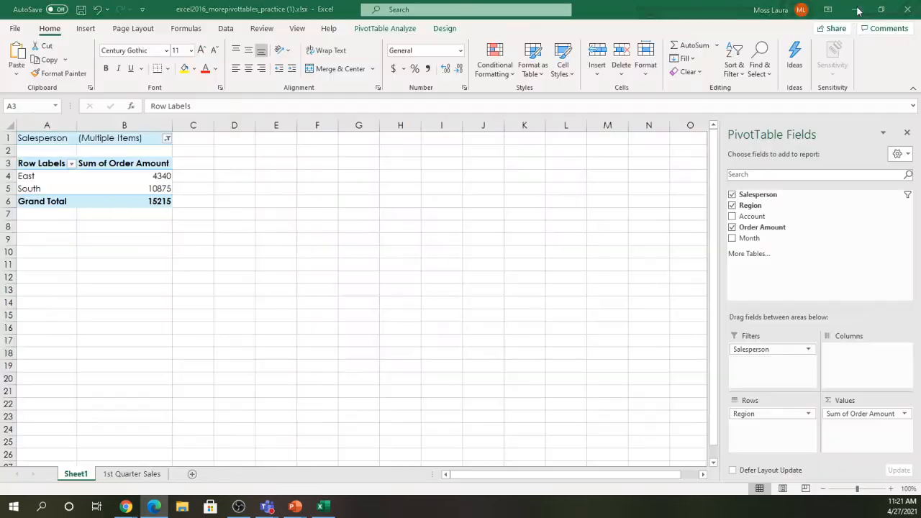
- Back in Excel, insert a Salesperson slicer for the Sheet1 PivotTable from PivotTable Analyze
click(855, 9)
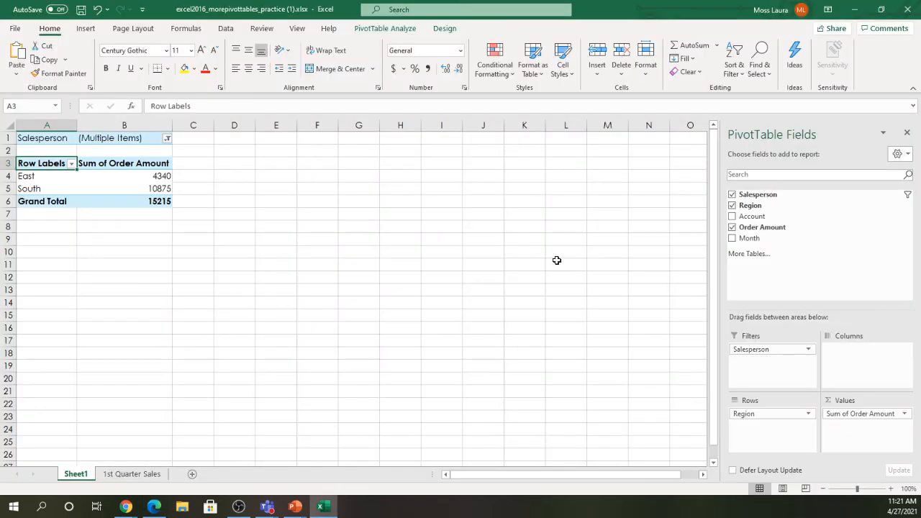
click(101, 176)
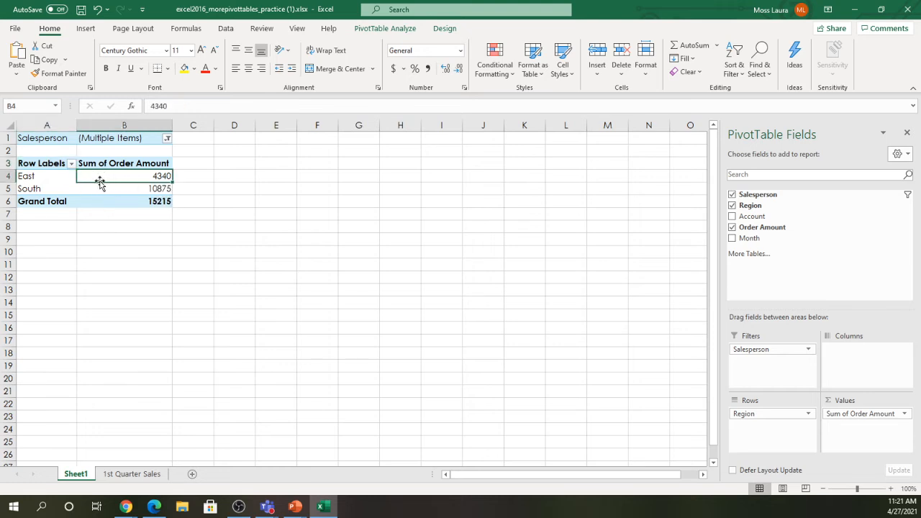
mouse_move(105, 175)
click(361, 30)
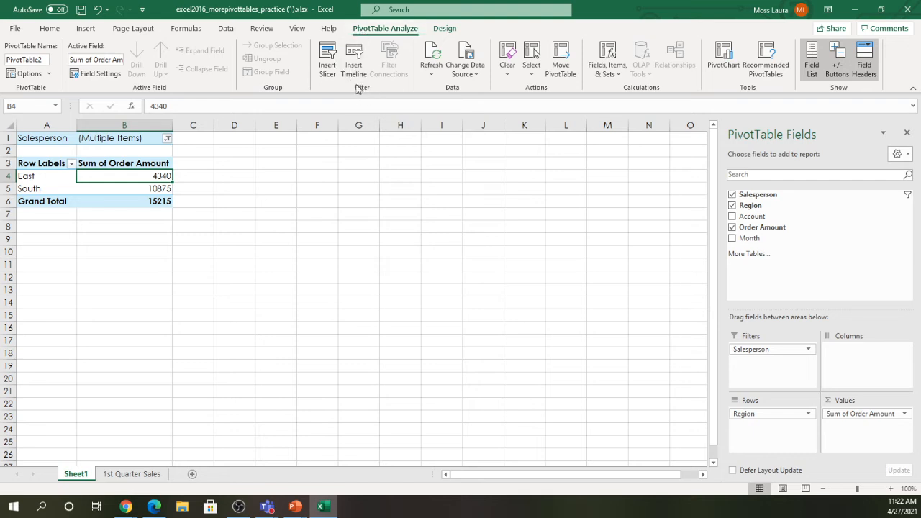
click(328, 57)
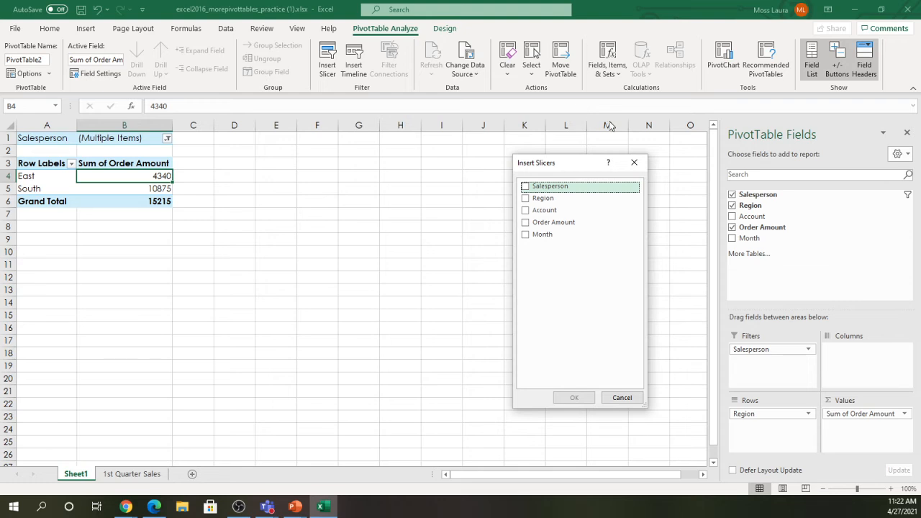
click(524, 187)
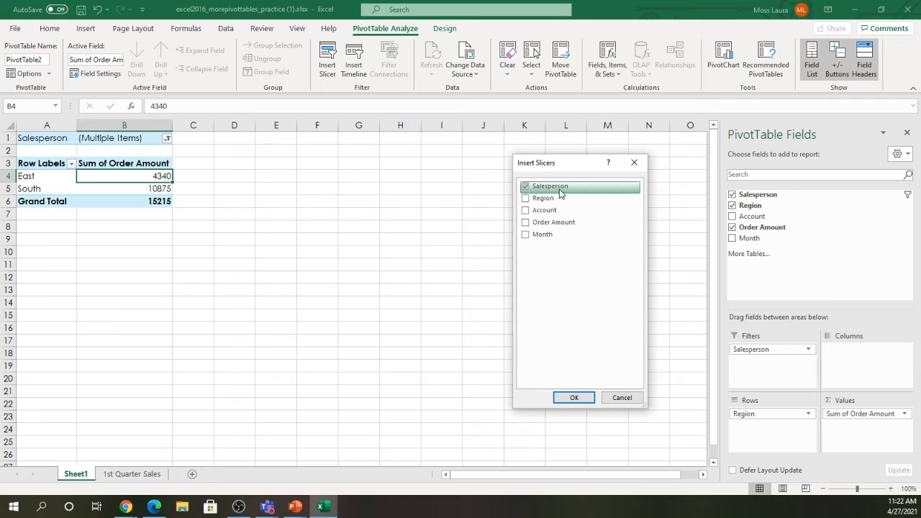
click(572, 398)
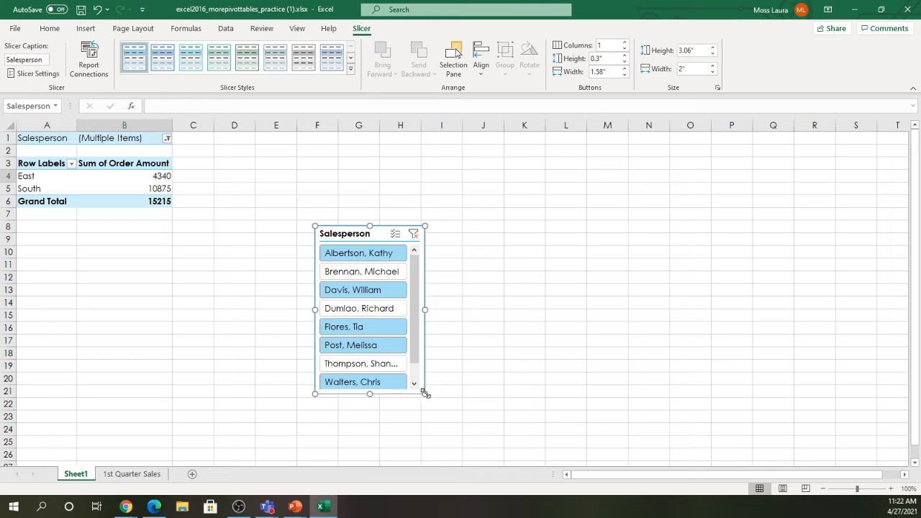
- Enlarge the Salesperson slicer to show all eight names and move it to columns E–H
drag(426, 393, 456, 422)
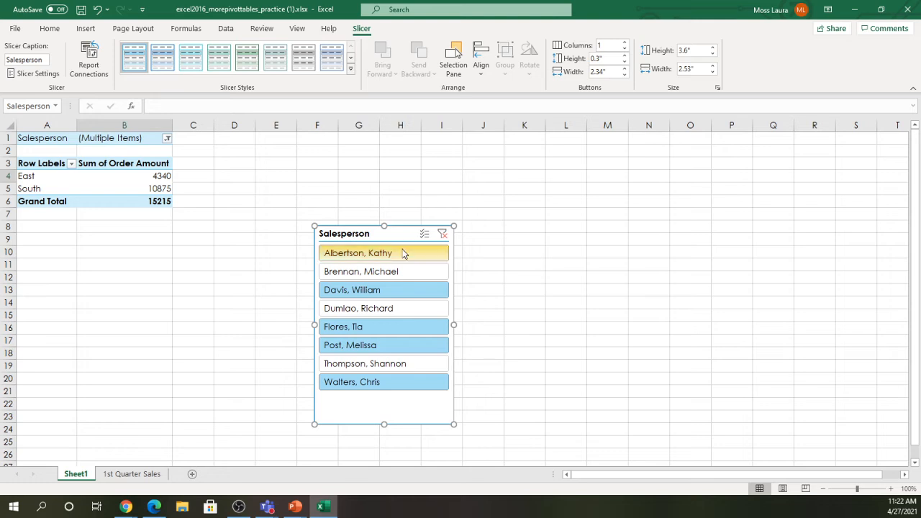
drag(390, 235, 356, 189)
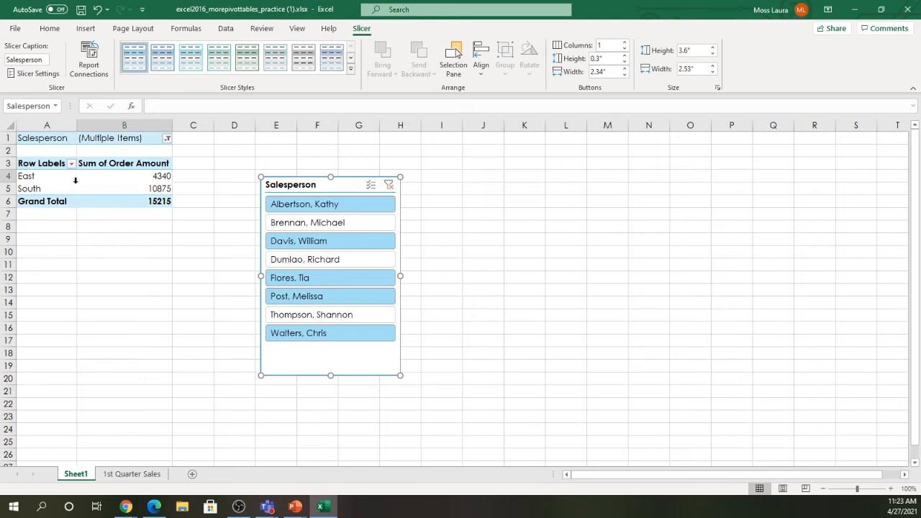
mouse_move(78, 188)
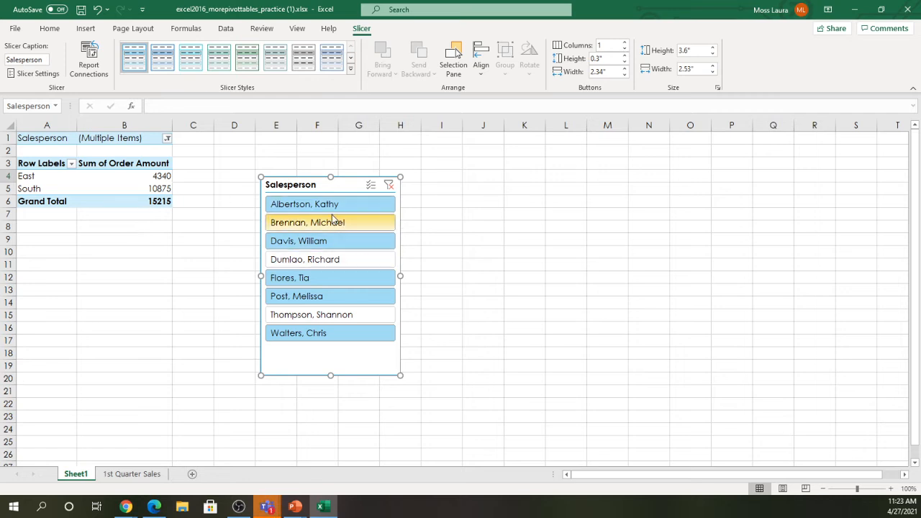
- Filter the PivotTable to each salesperson in turn using single slicer buttons
click(322, 224)
click(321, 242)
click(321, 259)
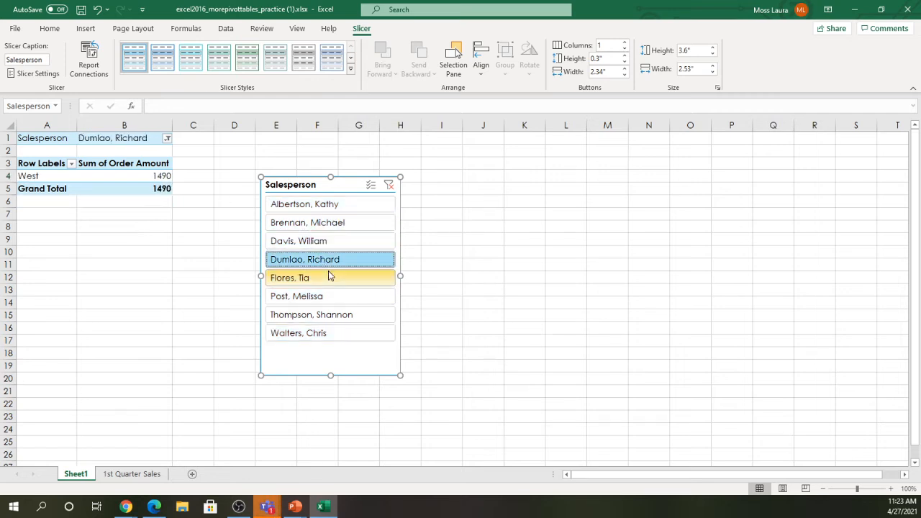
click(324, 279)
click(322, 297)
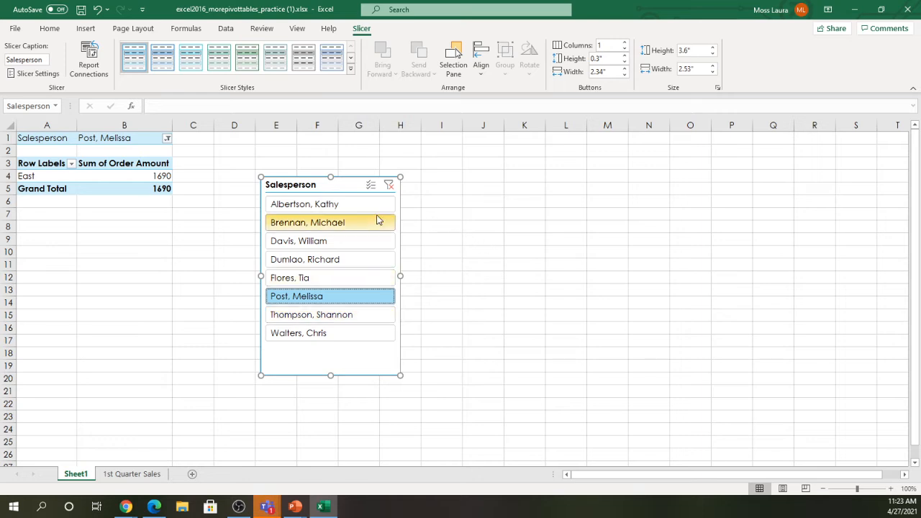
- Multi-select six salespeople in the slicer, giving North 3160, South 10875, West 5190
click(349, 227)
drag(349, 226, 328, 282)
ctrl+click(322, 319)
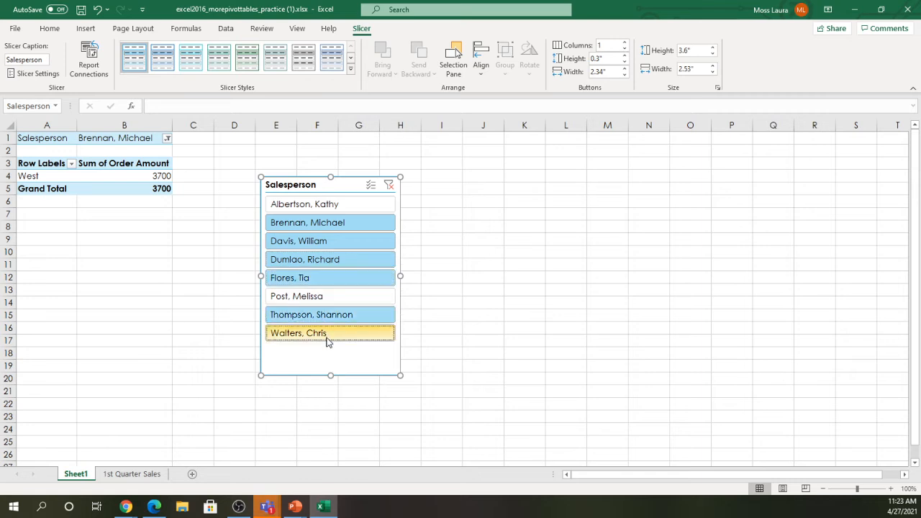
ctrl+click(324, 335)
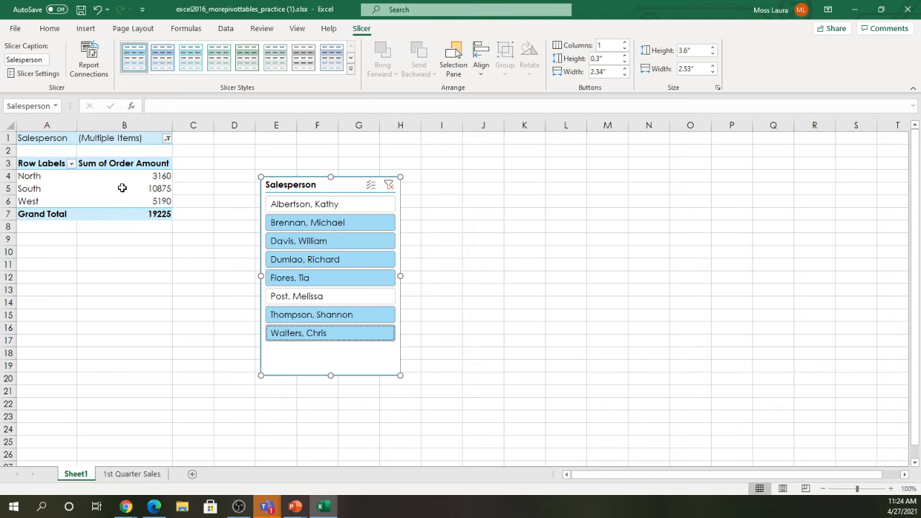
- Watch the GCF tutorial full screen and pause it at 2:52 on the PivotChart step
mouse_move(123, 190)
click(154, 507)
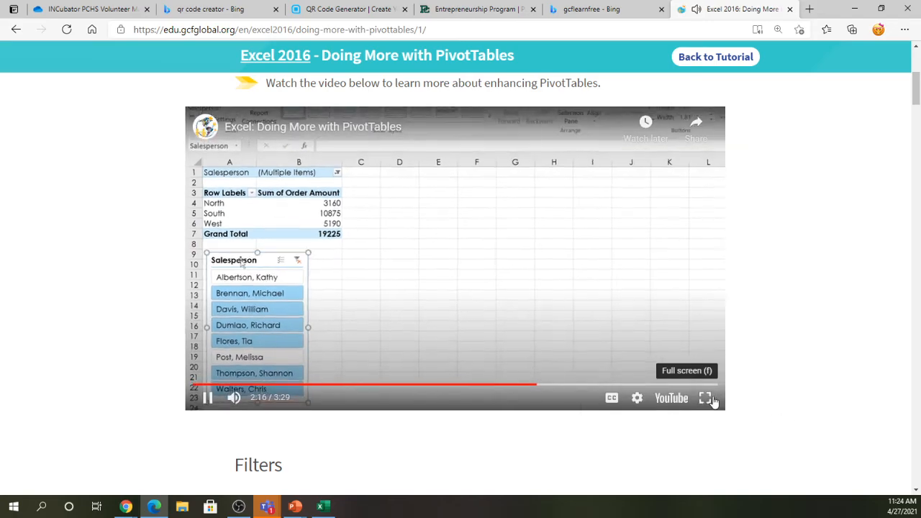
click(705, 398)
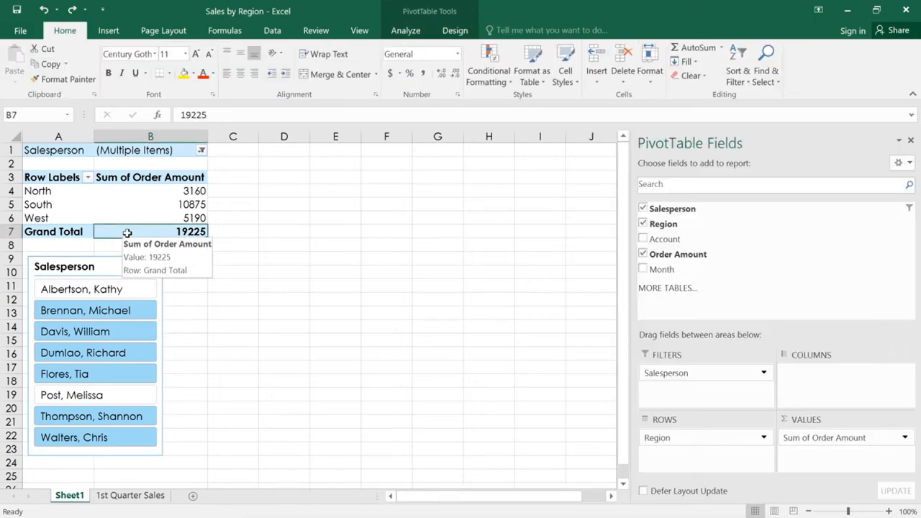
click(109, 31)
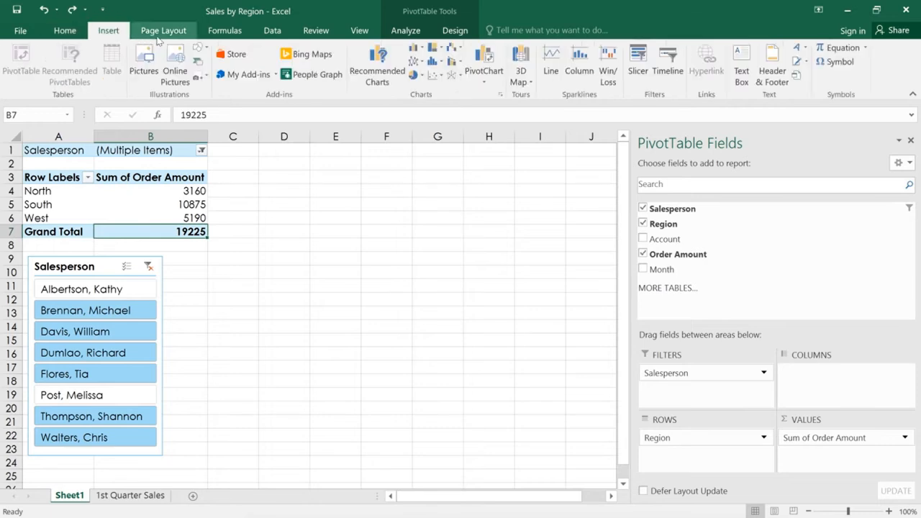
click(482, 55)
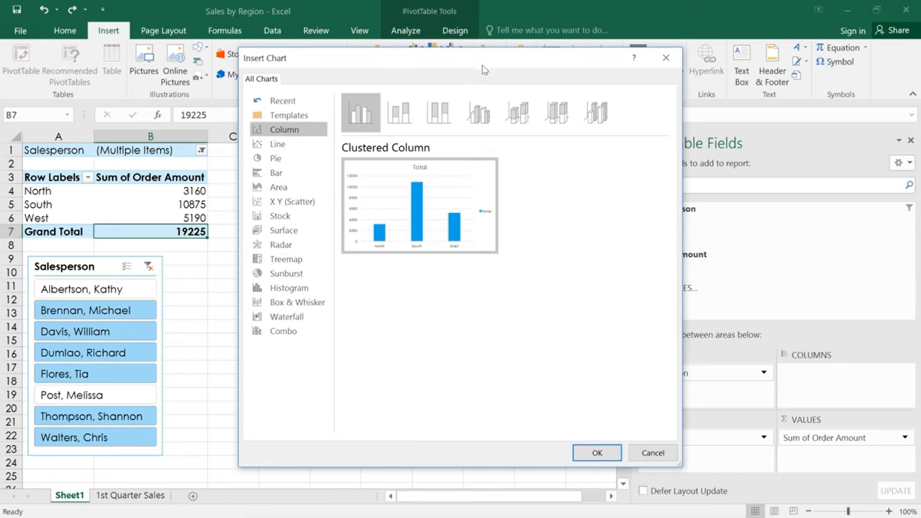
click(483, 110)
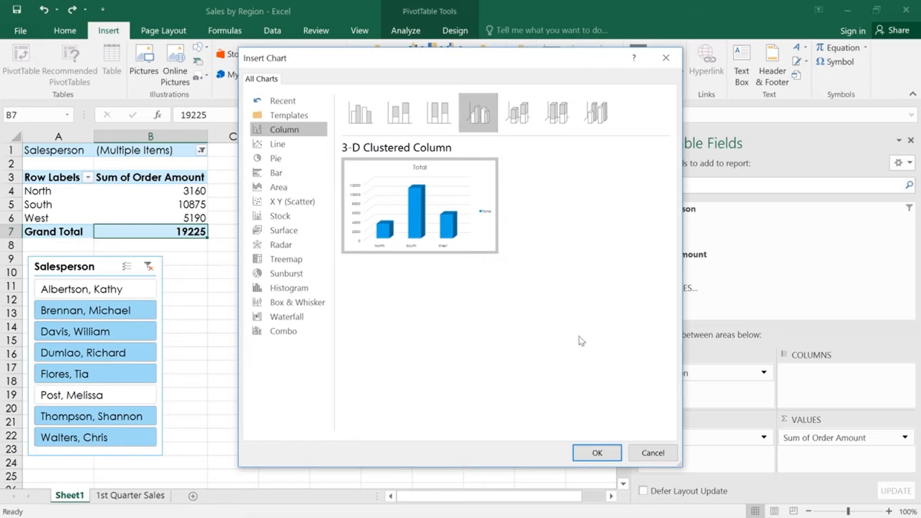
click(598, 453)
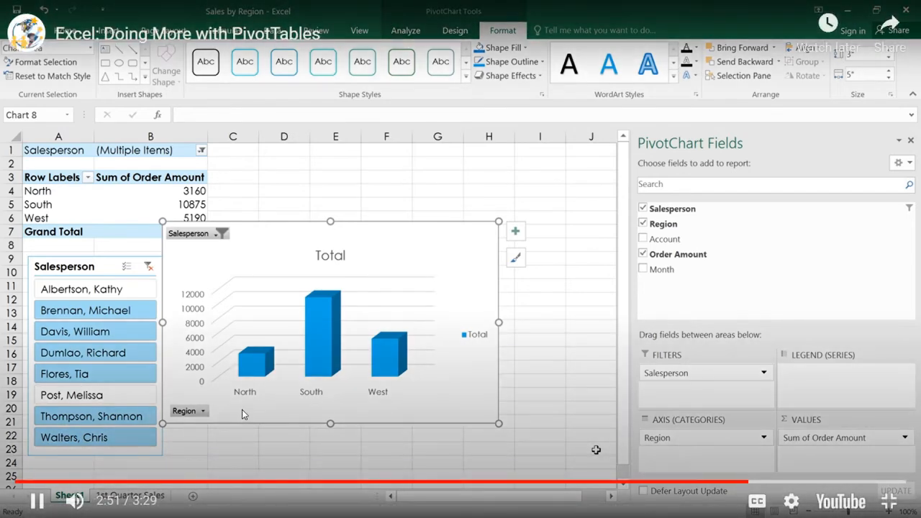
click(253, 381)
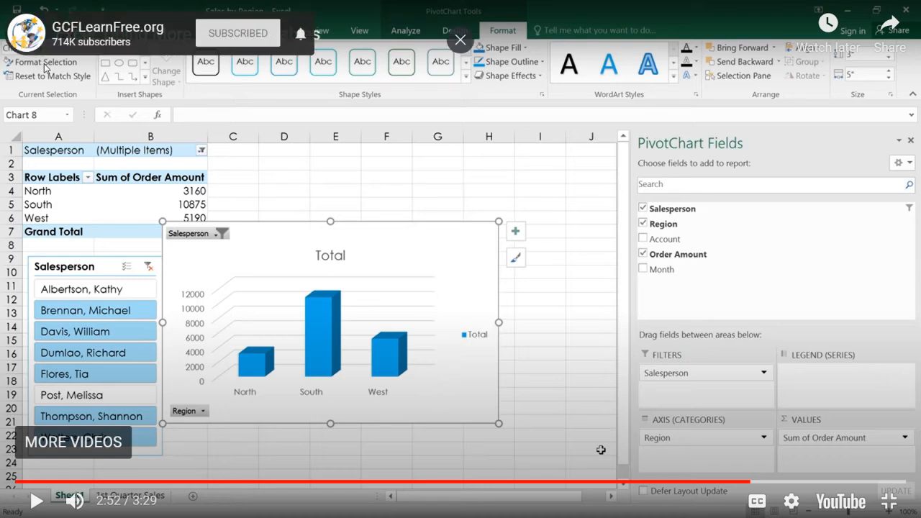
key(Escape)
- Back in Excel, select a PivotTable cell and open the PivotChart Insert Chart dialog
click(323, 507)
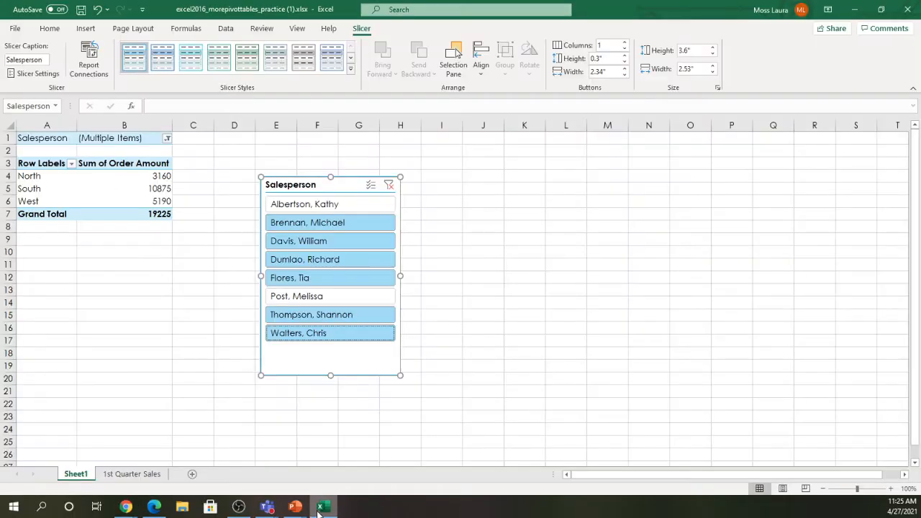
click(127, 200)
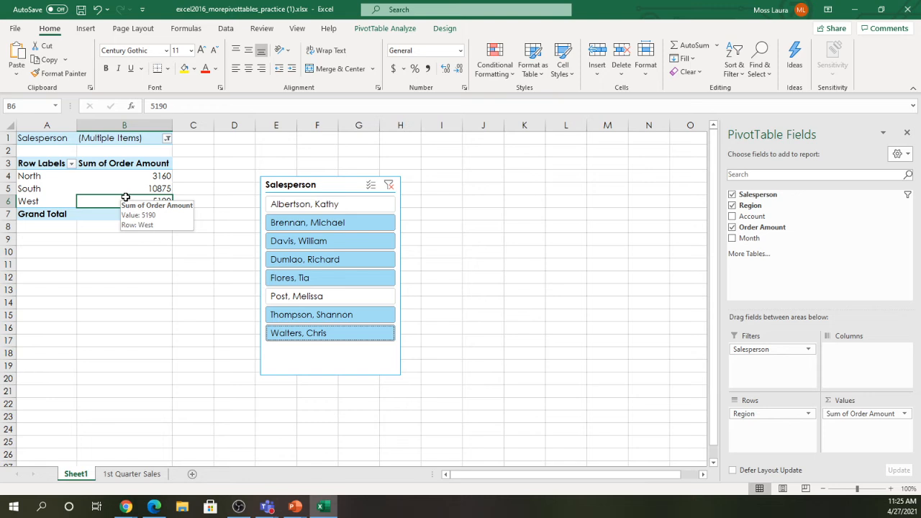
click(84, 30)
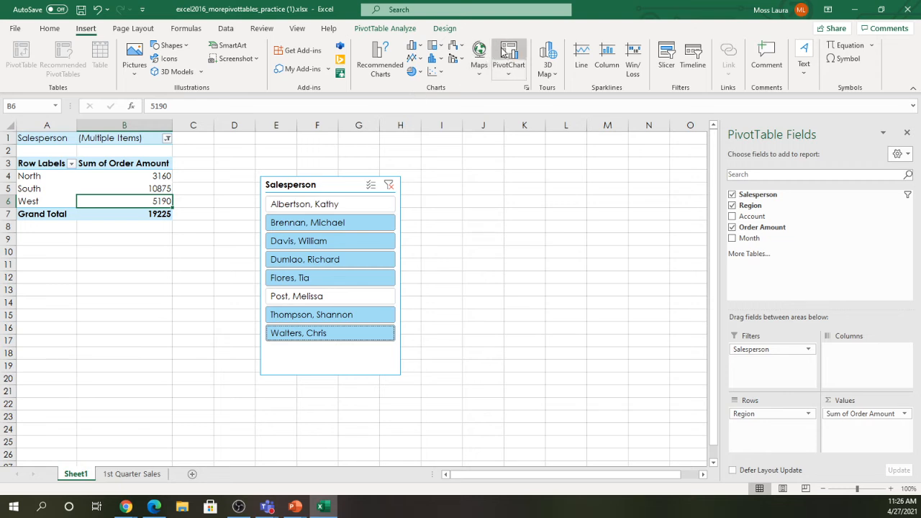
click(421, 48)
click(421, 49)
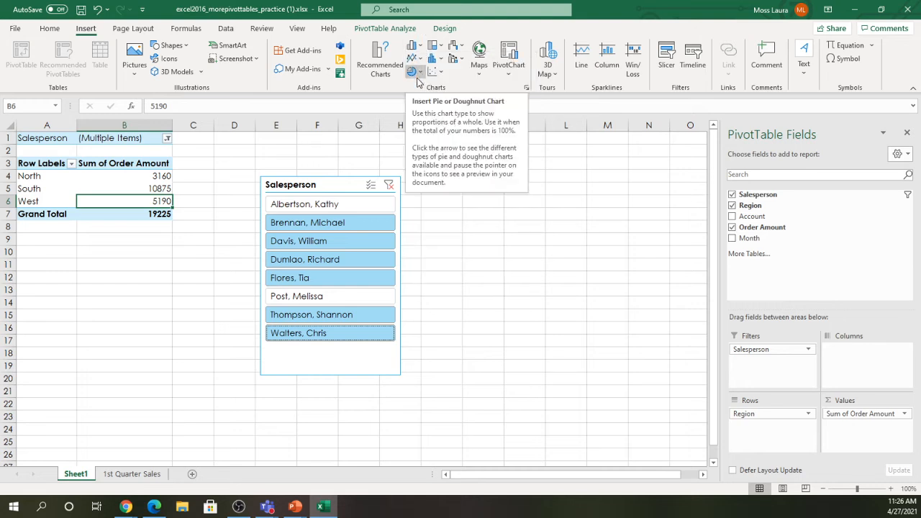
click(504, 53)
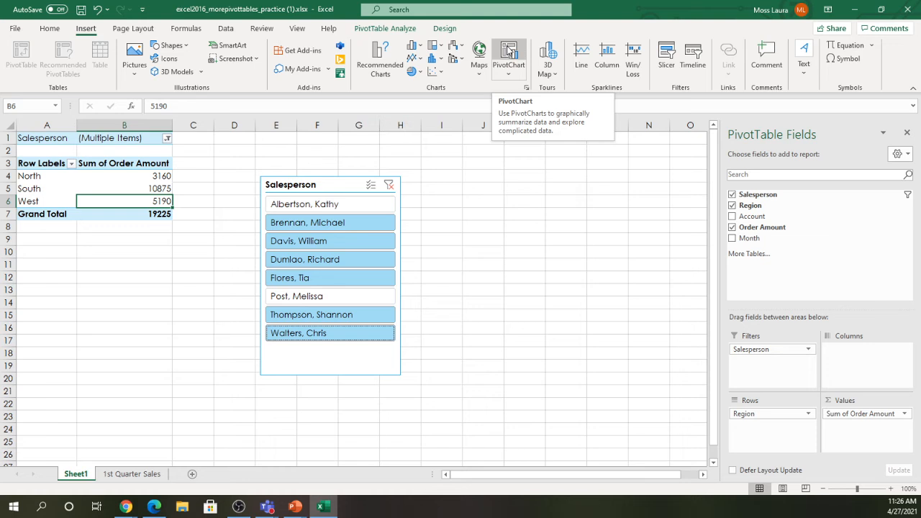
click(509, 51)
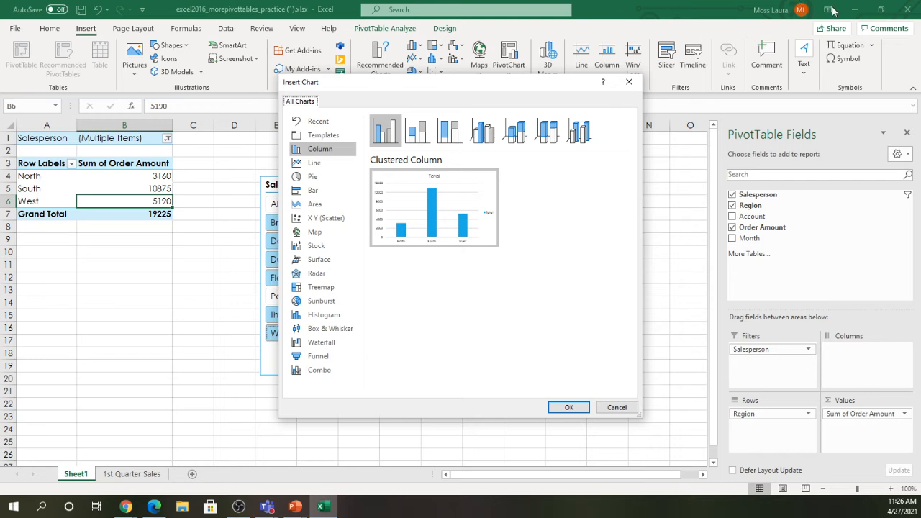
- Preview the scatter, area, bar, pie and line chart types, then return to Column
click(326, 218)
click(315, 203)
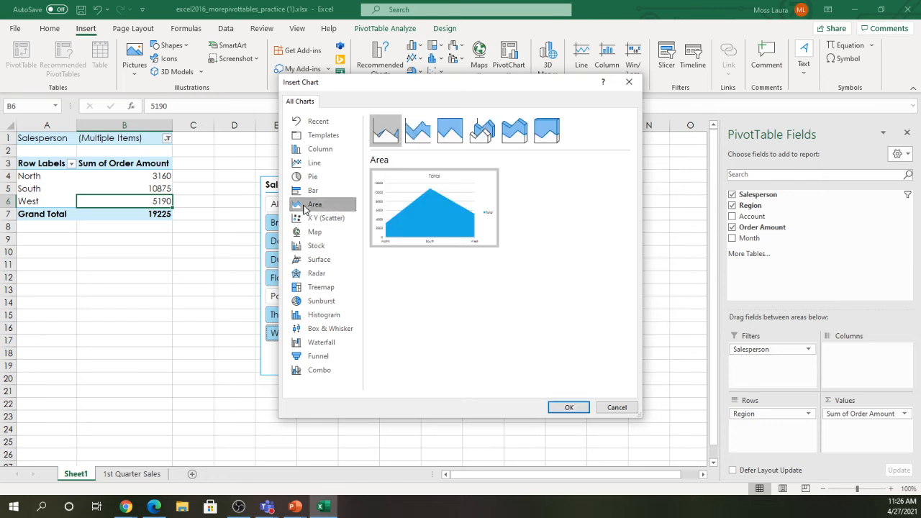
click(312, 193)
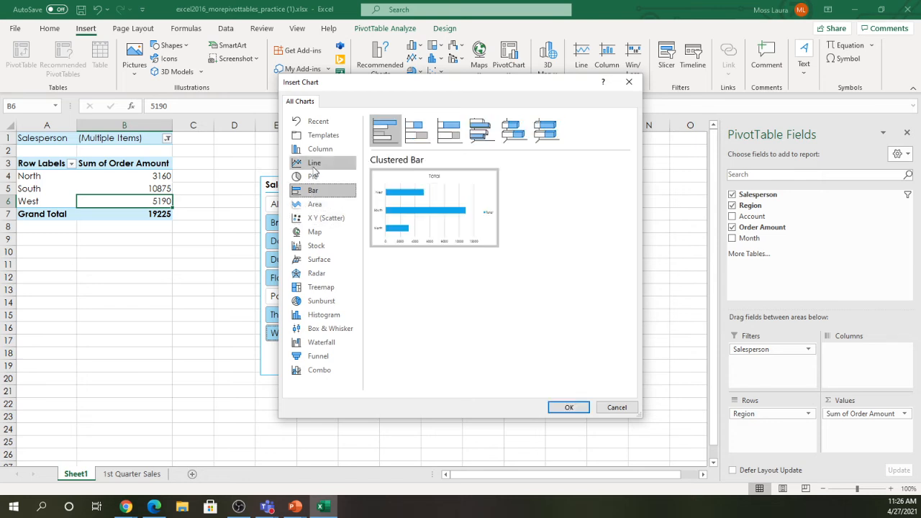
click(315, 177)
click(323, 163)
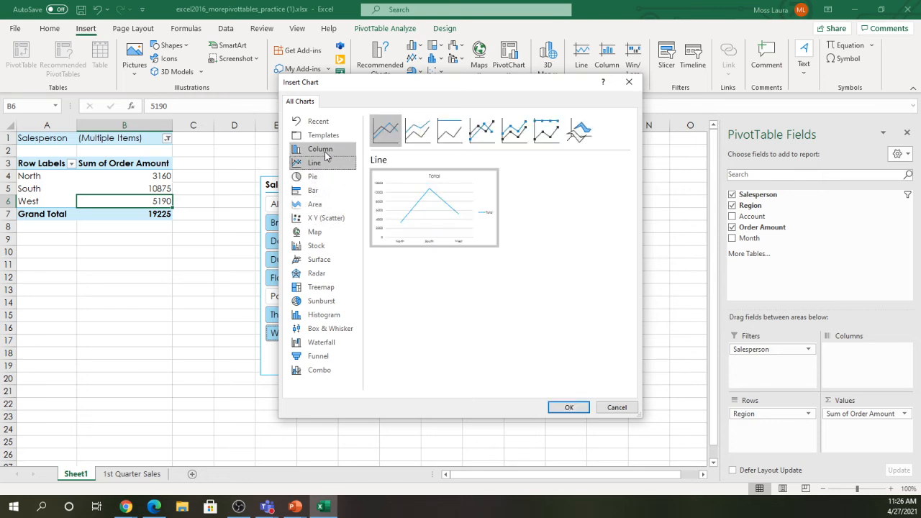
click(327, 149)
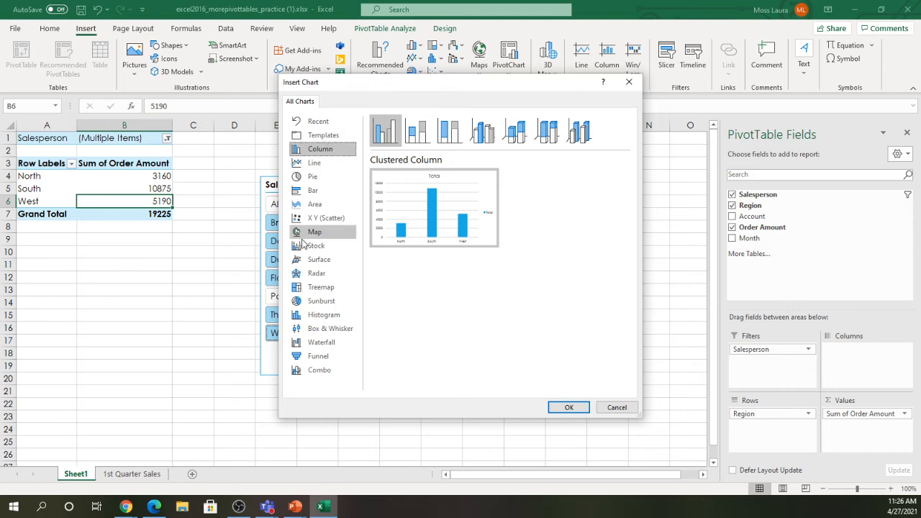
- Check box-and-whisker, waterfall and funnel, then insert a 3-D Clustered Column PivotChart
click(318, 331)
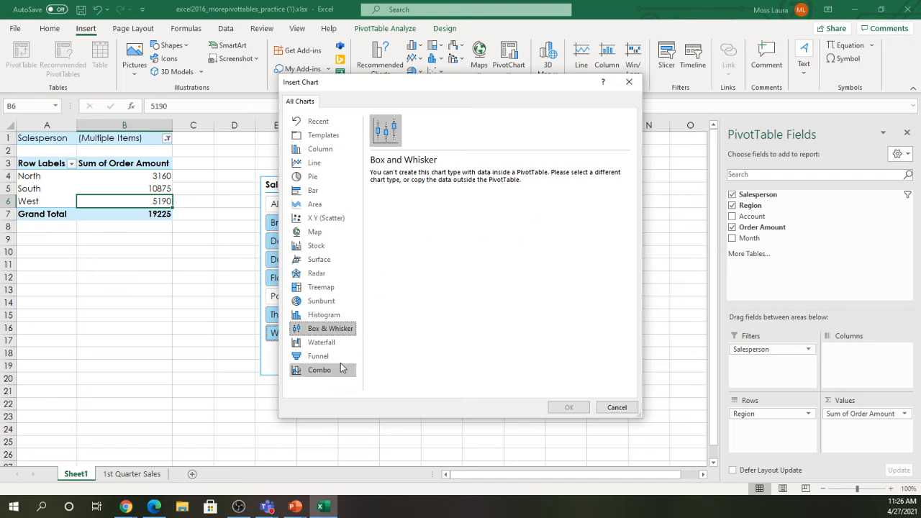
click(332, 346)
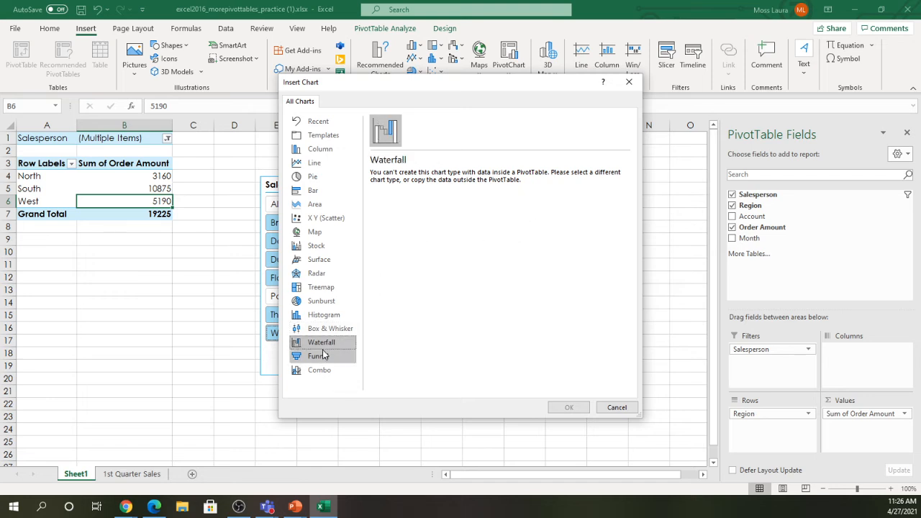
click(322, 359)
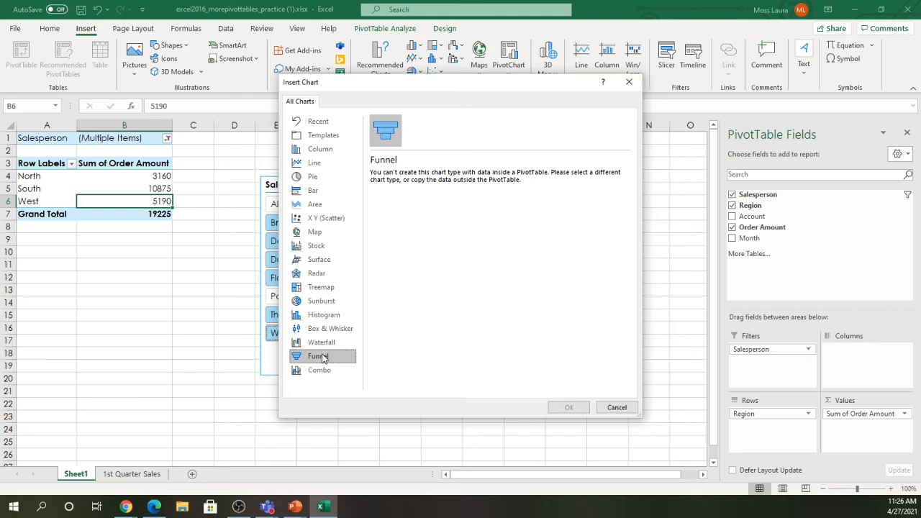
click(333, 151)
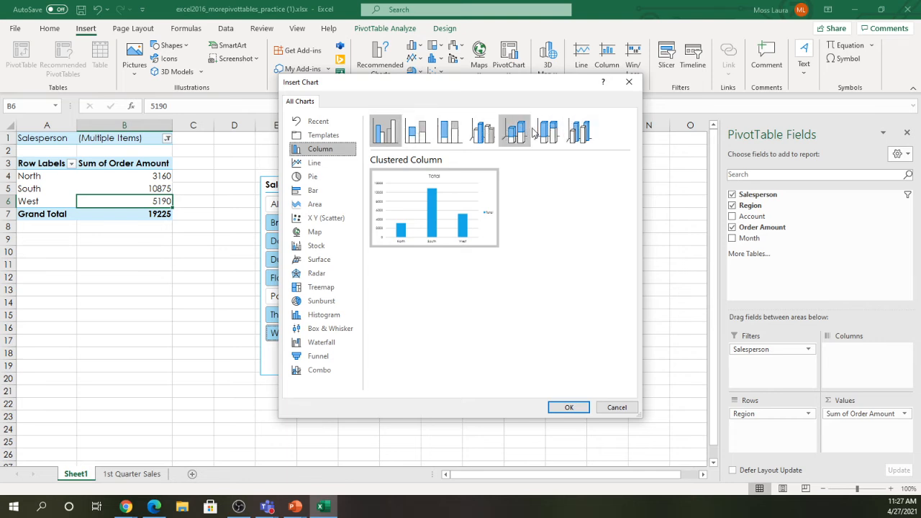
click(487, 138)
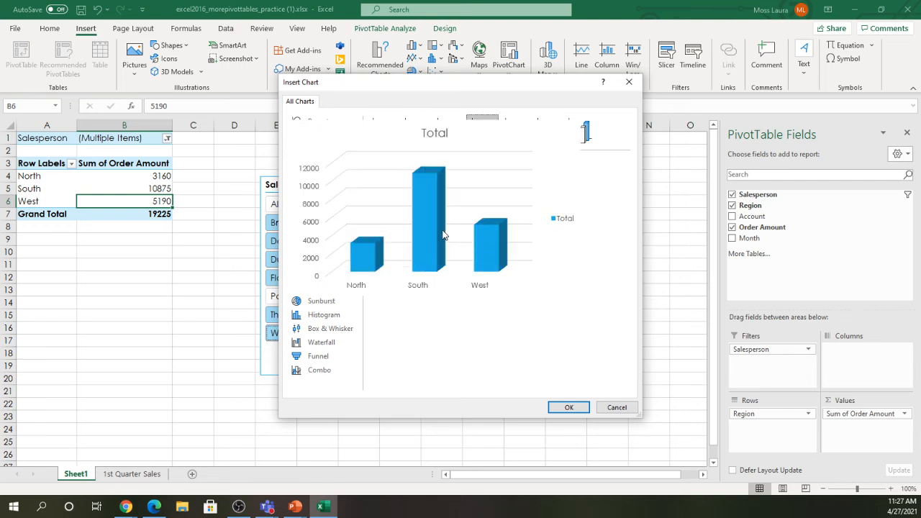
click(568, 408)
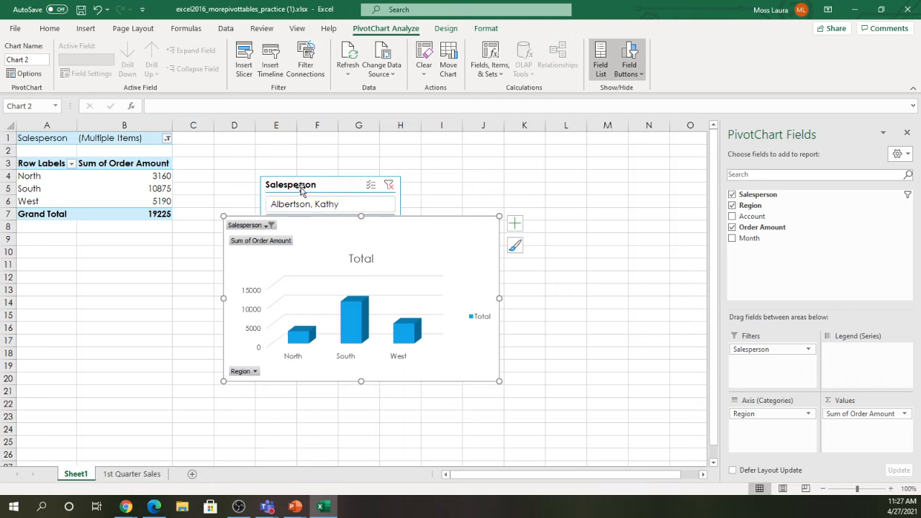
- Move the Salesperson slicer below the PivotTable and reposition and enlarge the PivotChart beside it
drag(315, 185, 77, 239)
drag(344, 220, 352, 167)
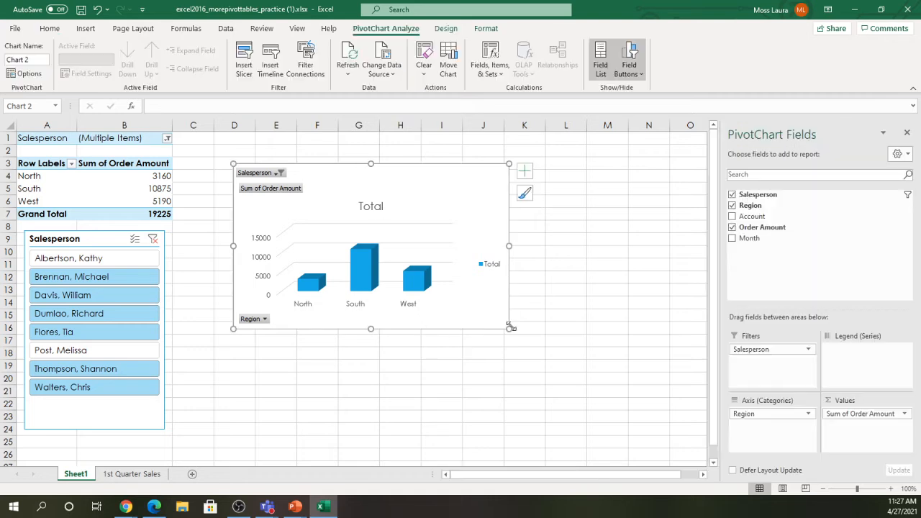
drag(559, 340, 569, 351)
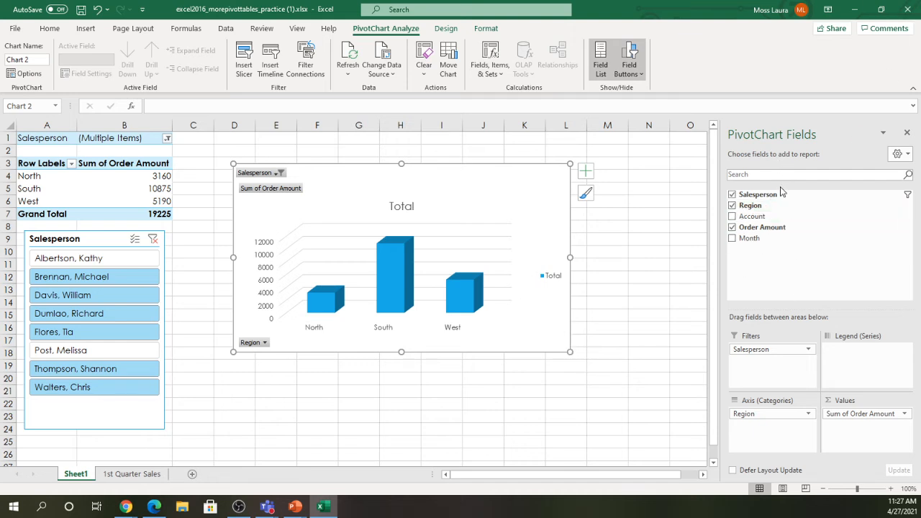
drag(768, 195, 767, 201)
click(106, 188)
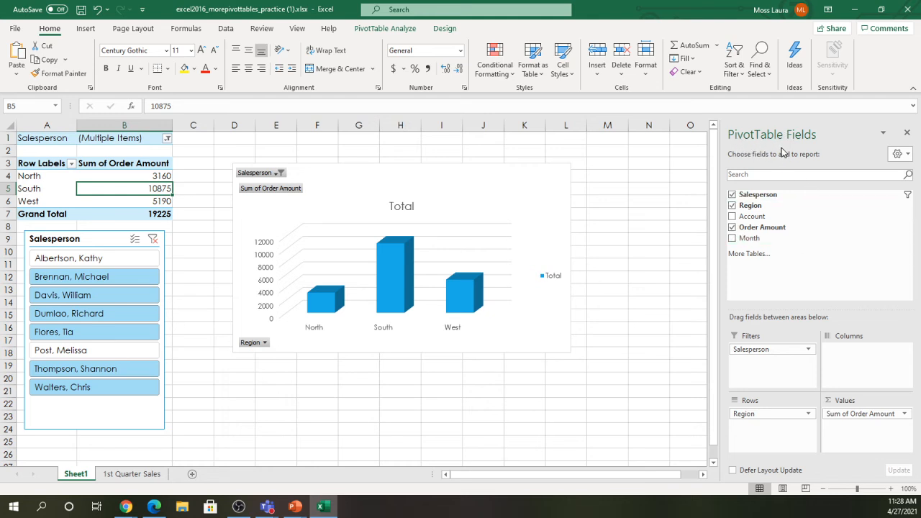
click(451, 206)
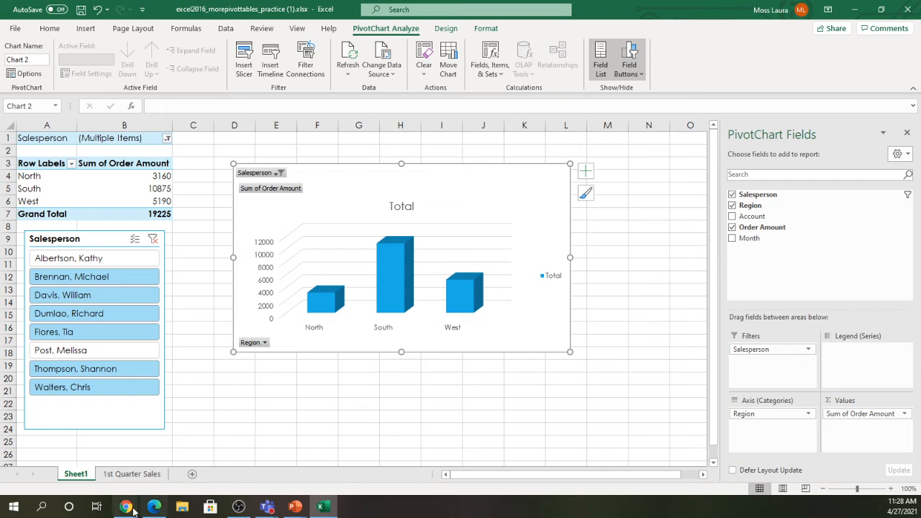
click(155, 507)
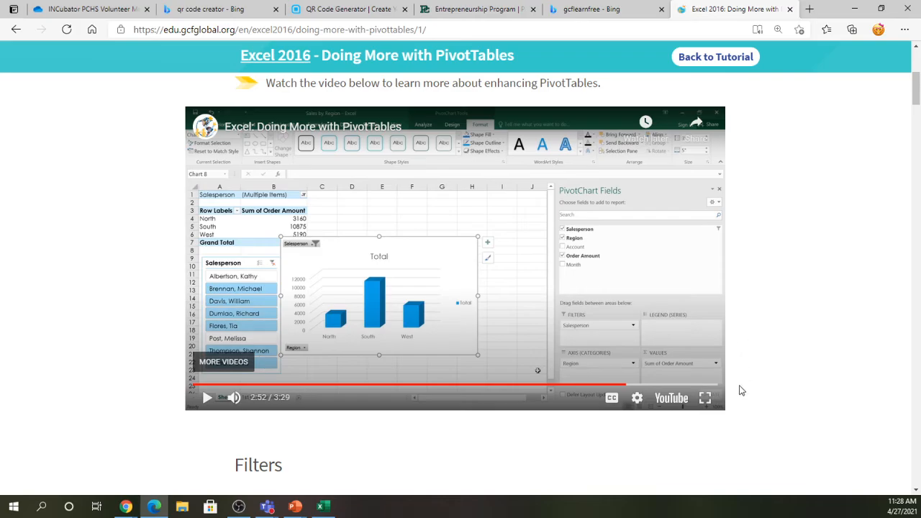
click(709, 398)
click(427, 382)
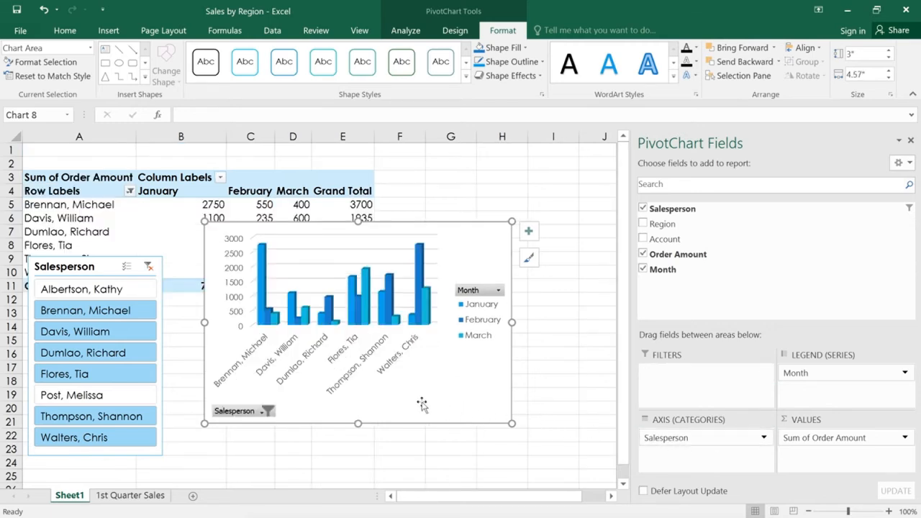
click(135, 293)
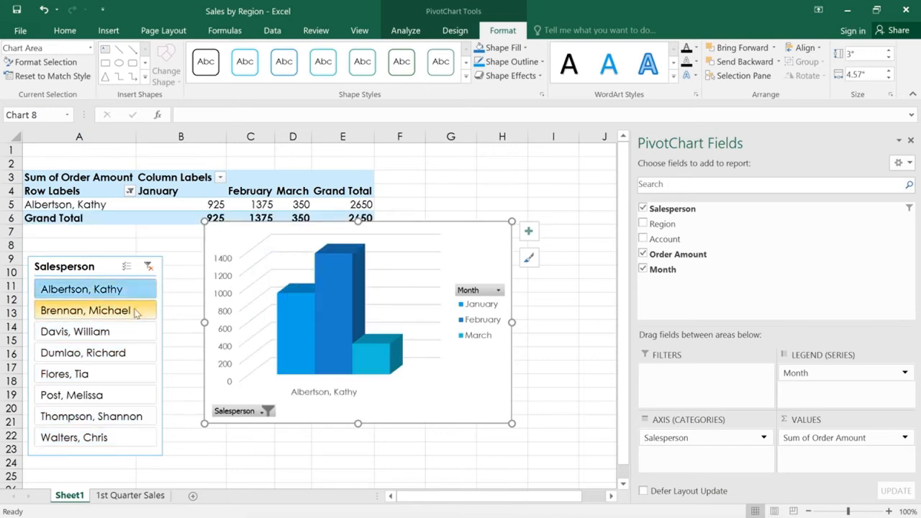
click(137, 313)
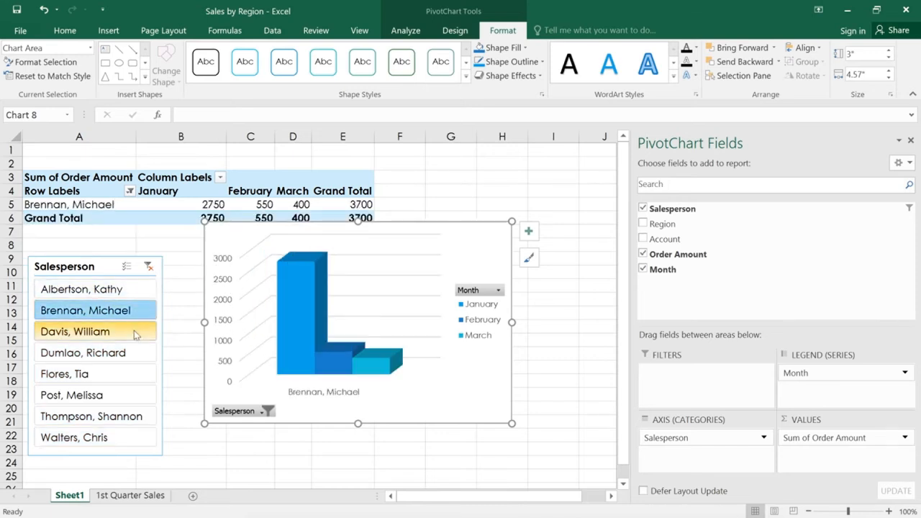
drag(134, 331, 135, 375)
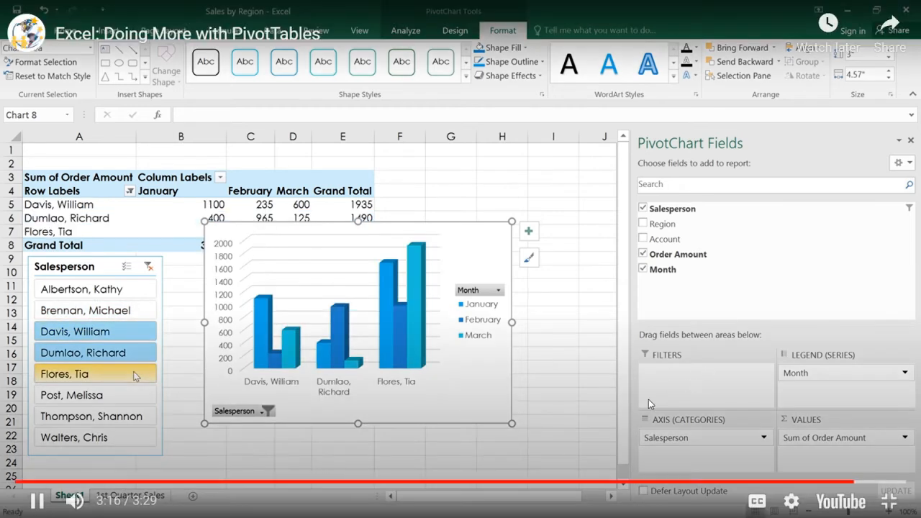
click(418, 461)
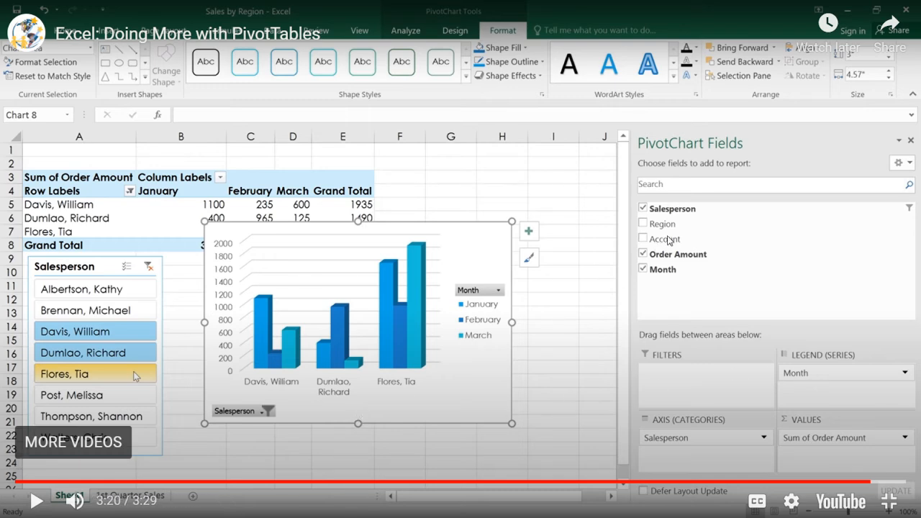
key(Escape)
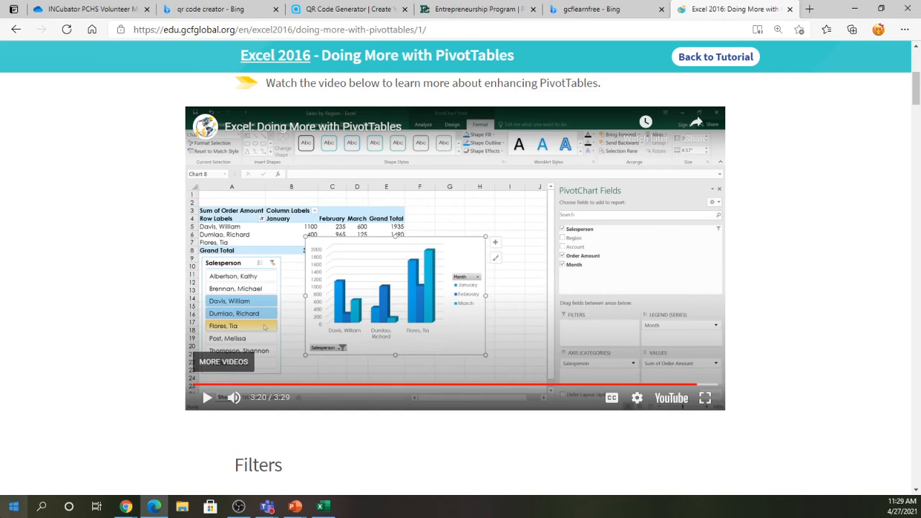
click(323, 507)
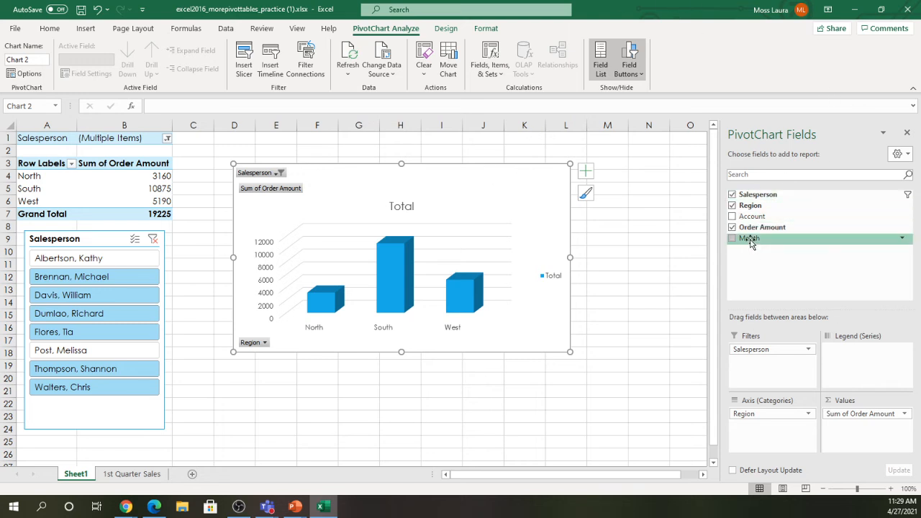
- Add Month to the Legend (Series) area so each region's column splits by January, February and March
drag(750, 241, 856, 365)
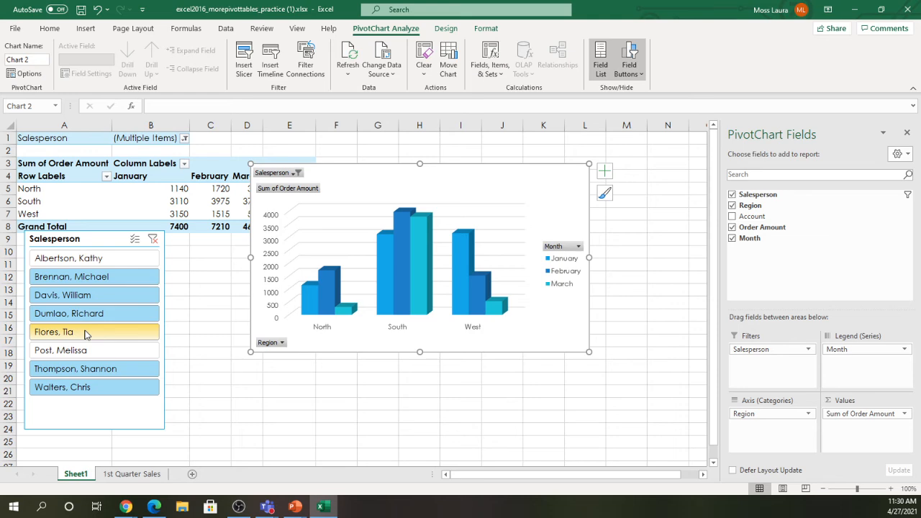
- Select three salespeople in the slicer, leaving South and West with January 3155, February 2185
click(154, 507)
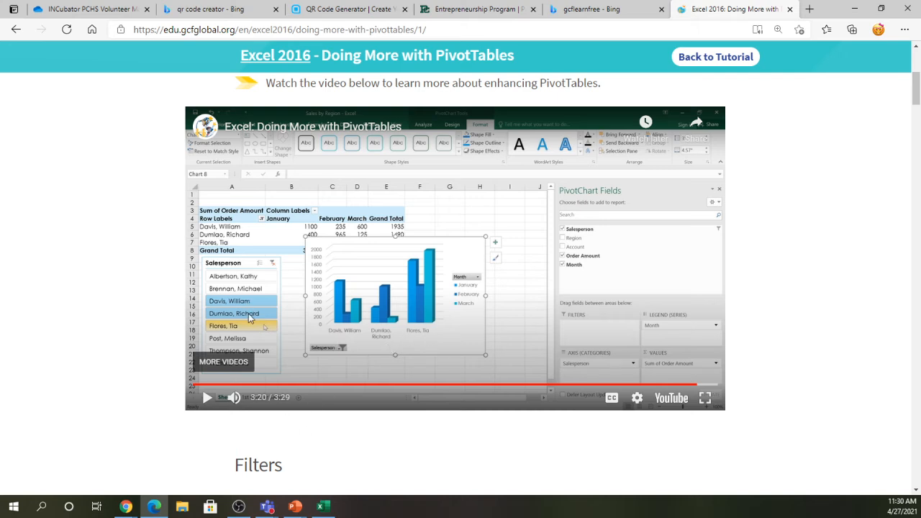
click(323, 507)
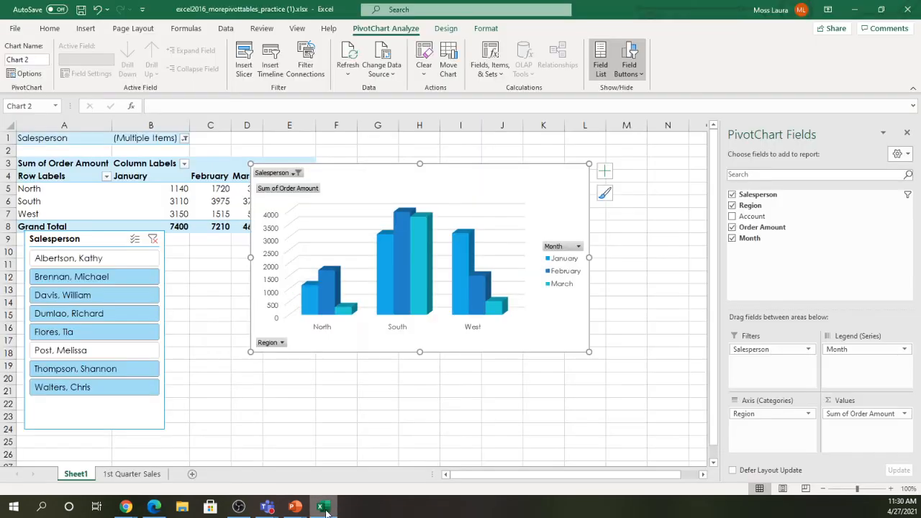
click(54, 265)
click(59, 295)
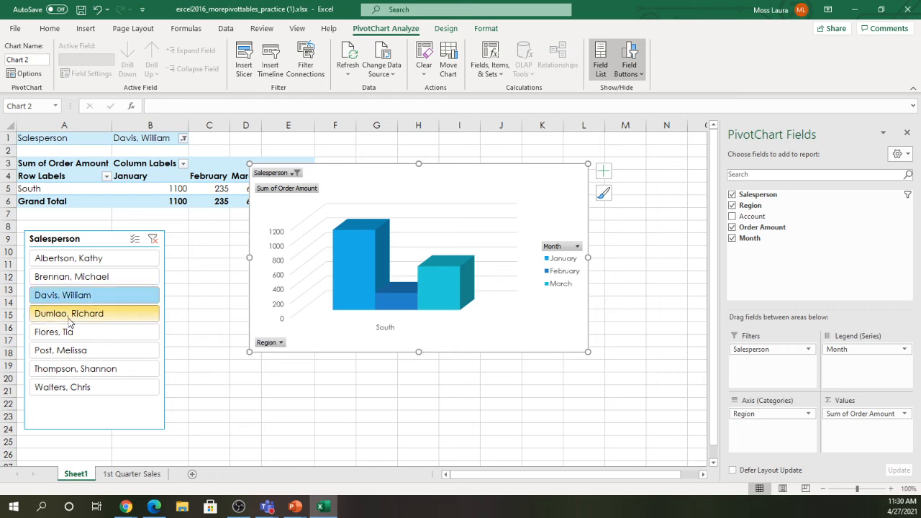
ctrl+click(70, 321)
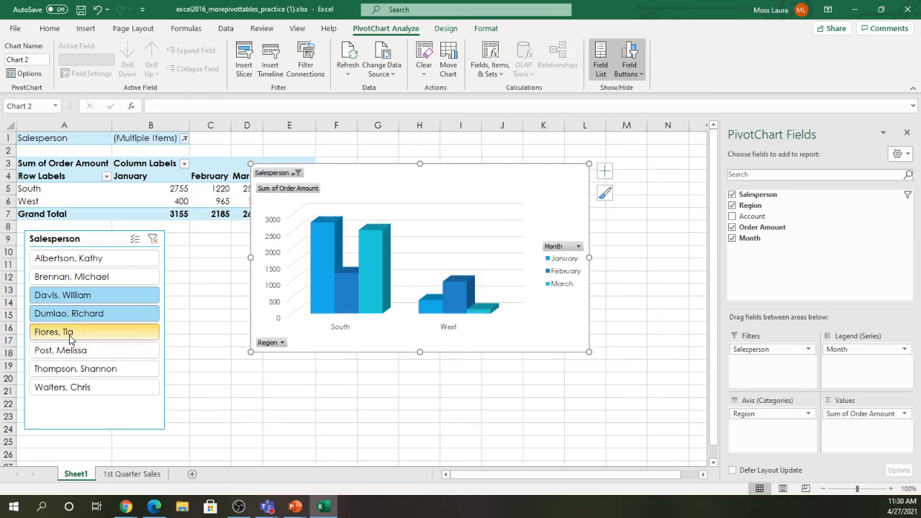
ctrl+click(72, 340)
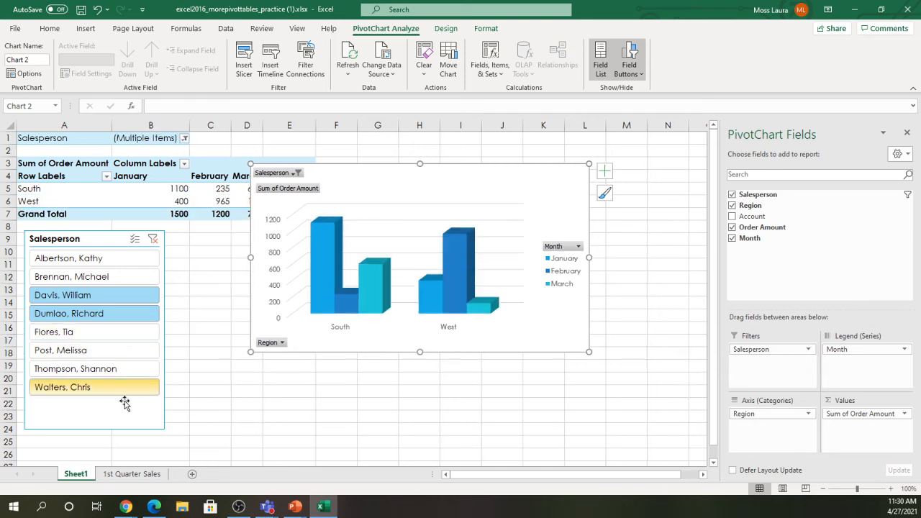
ctrl+click(73, 332)
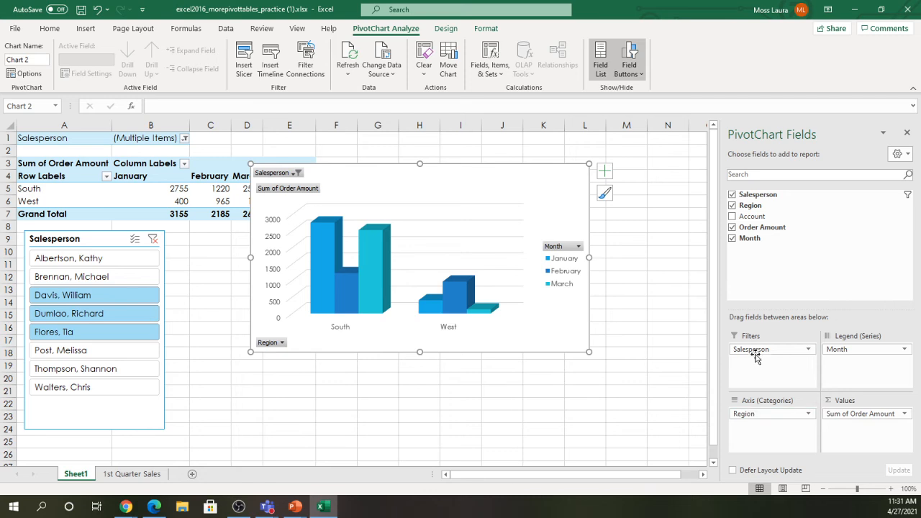
- Swap Region for Salesperson as chart categories and move the chart below the PivotTable
drag(761, 416, 815, 243)
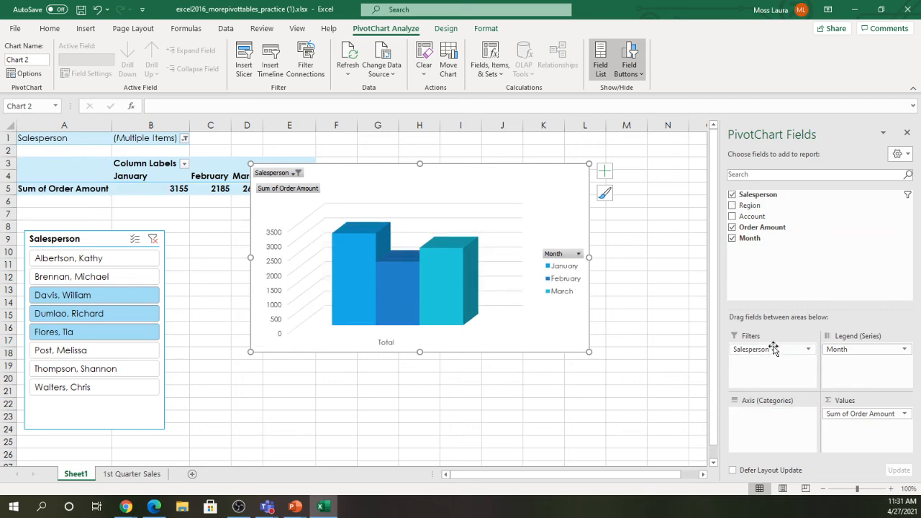
drag(773, 352, 776, 428)
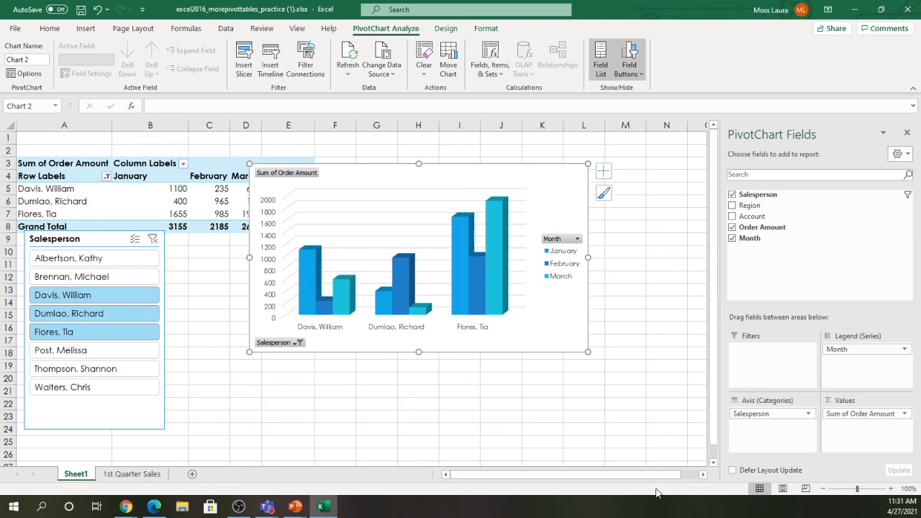
drag(436, 181, 448, 267)
drag(108, 240, 112, 262)
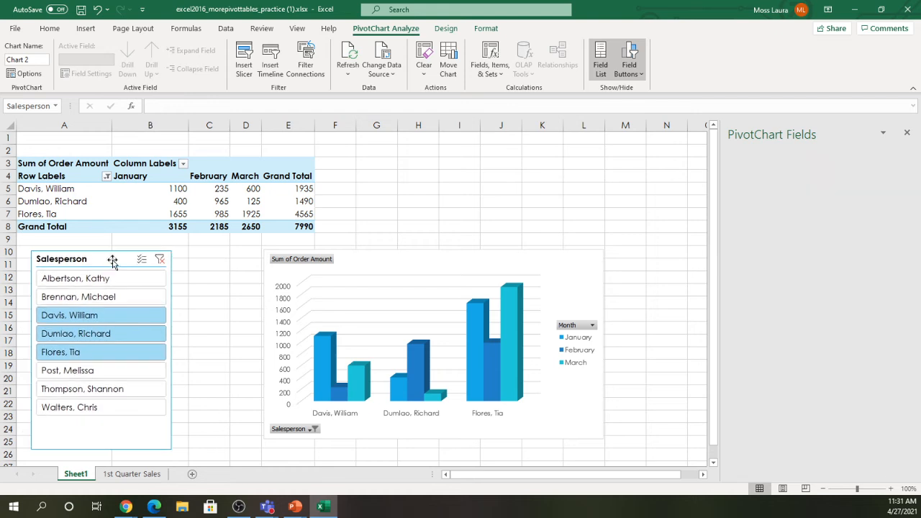
click(423, 279)
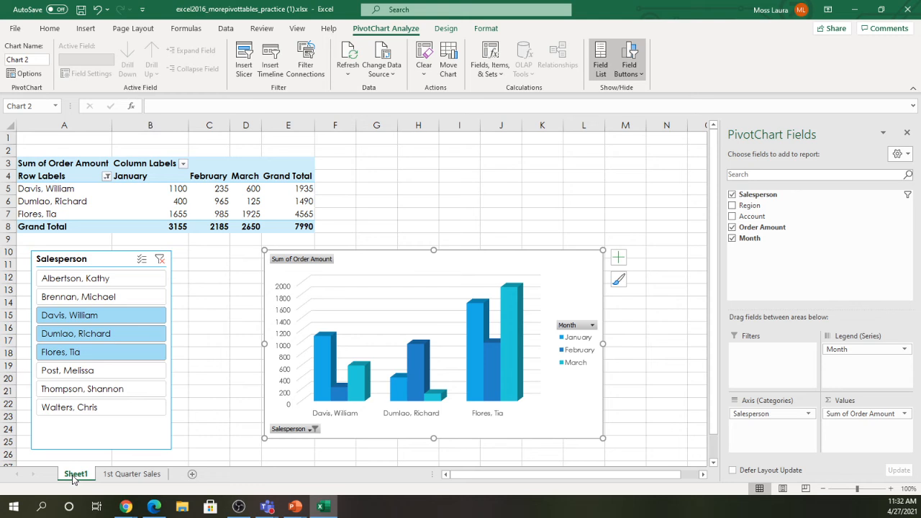
- Change the Sheet1 tab name to Pivot1
double_click(73, 476)
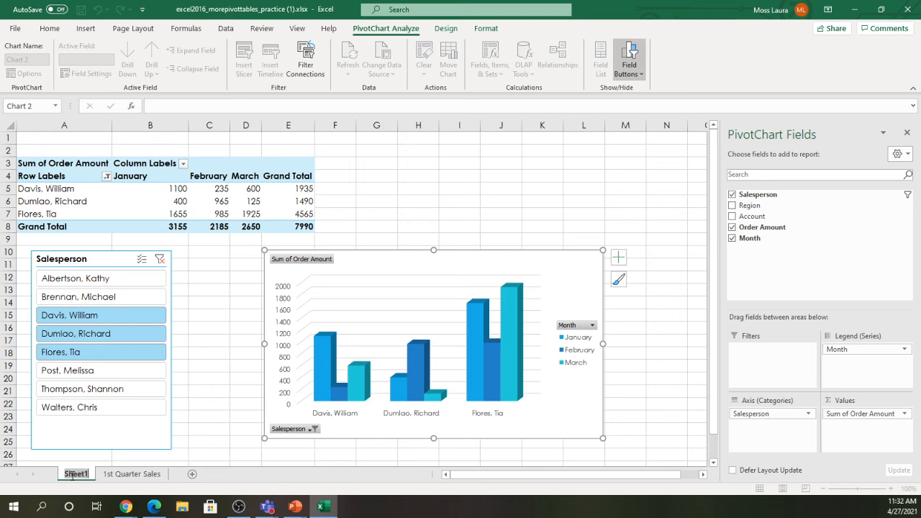
text(Pivot1)
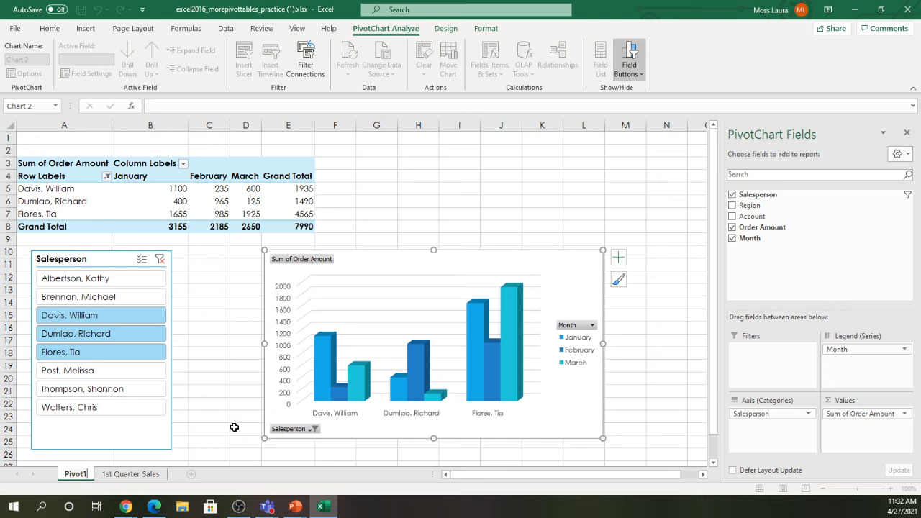
key(Return)
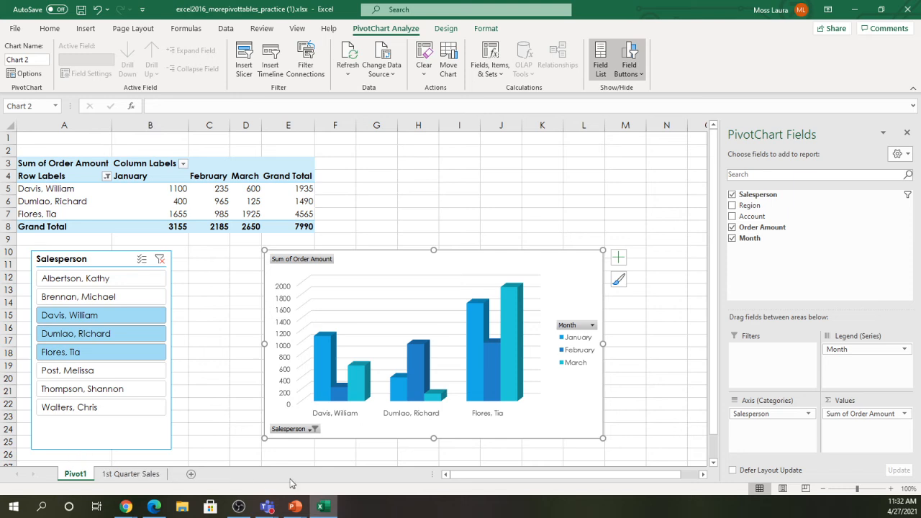
- Set the Pivot1 tab colour to Yellow from Standard Colors
right_click(75, 480)
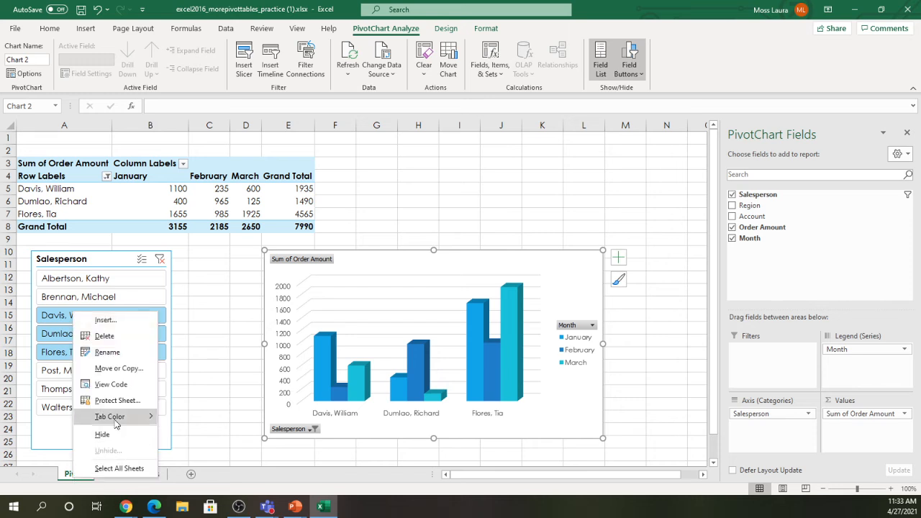
mouse_move(115, 424)
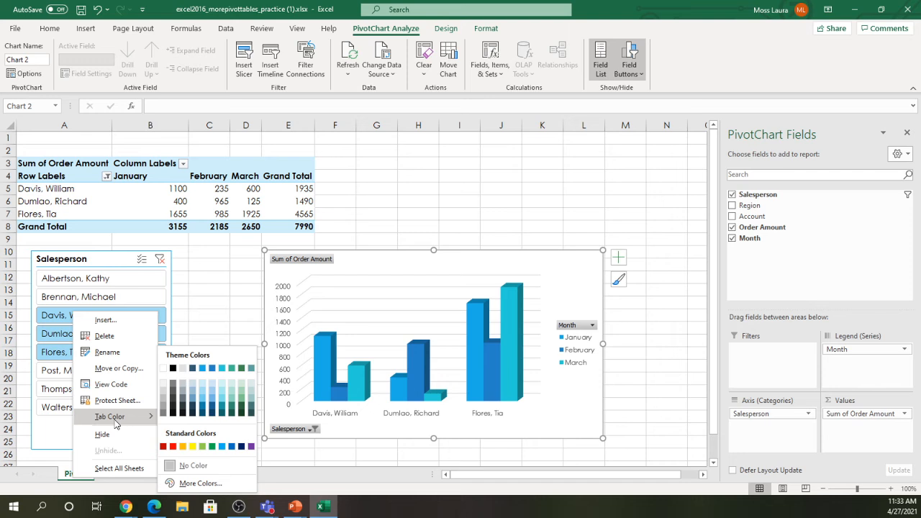
click(192, 447)
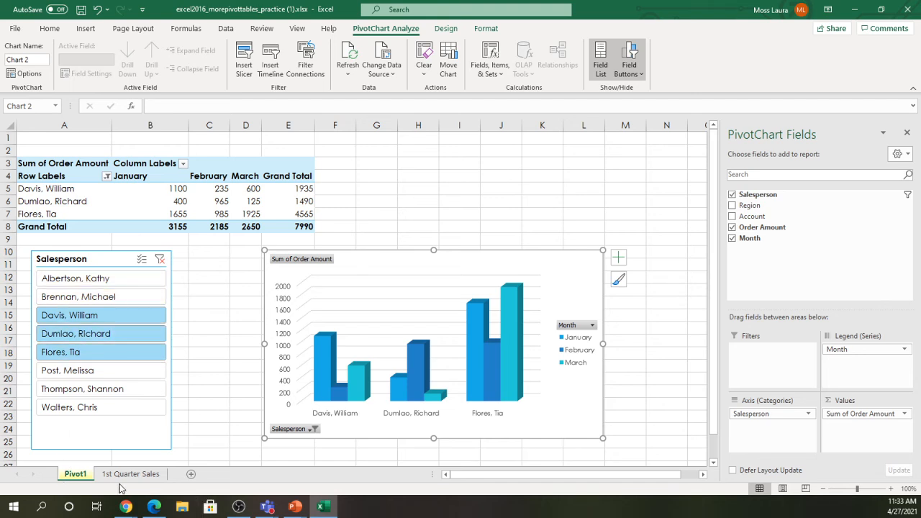
right_click(76, 475)
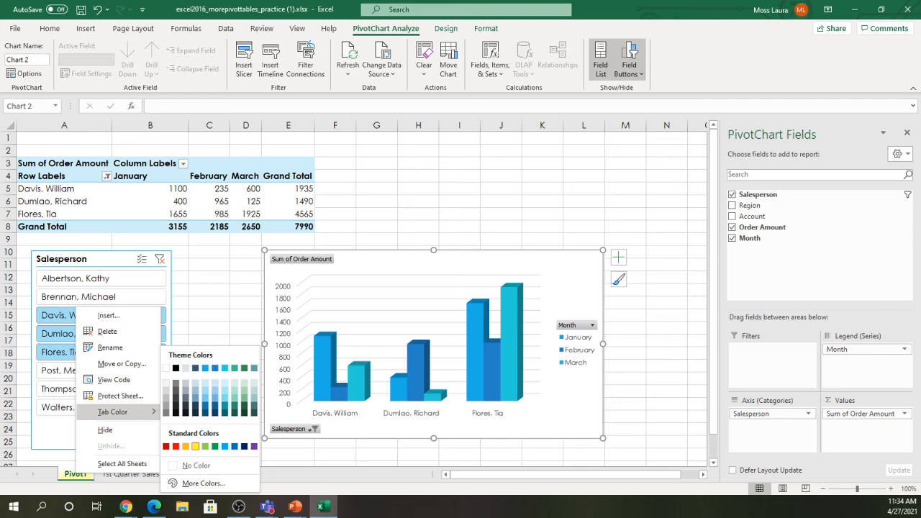
click(195, 446)
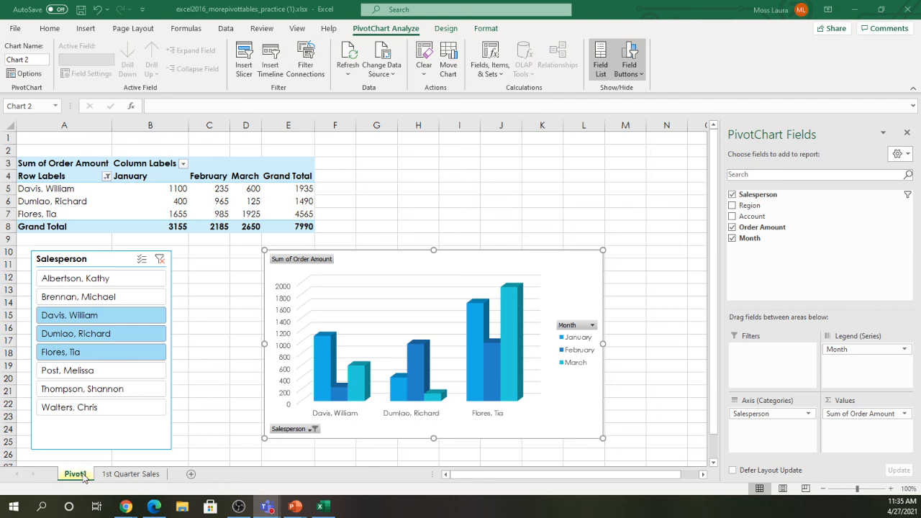
- Go to the 1st Quarter Sales sheet and select cell C9 in the sales data
click(118, 475)
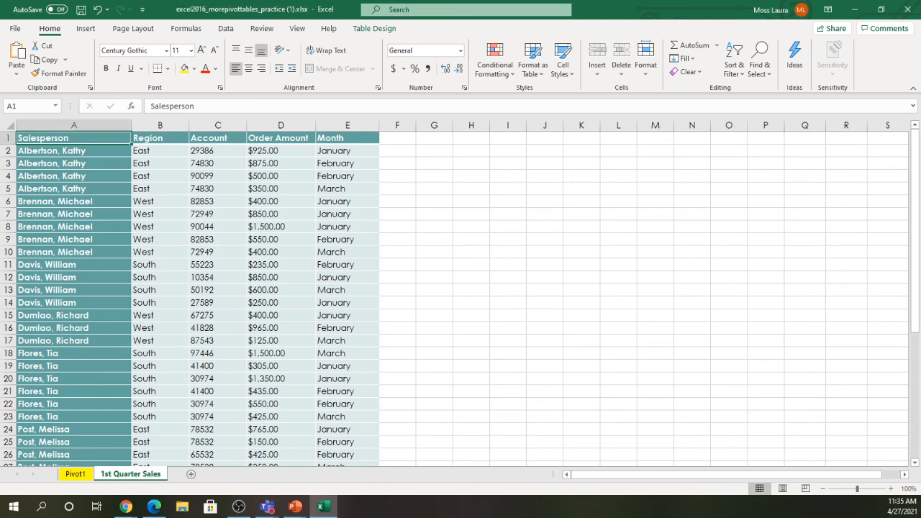
key(alt+Tab)
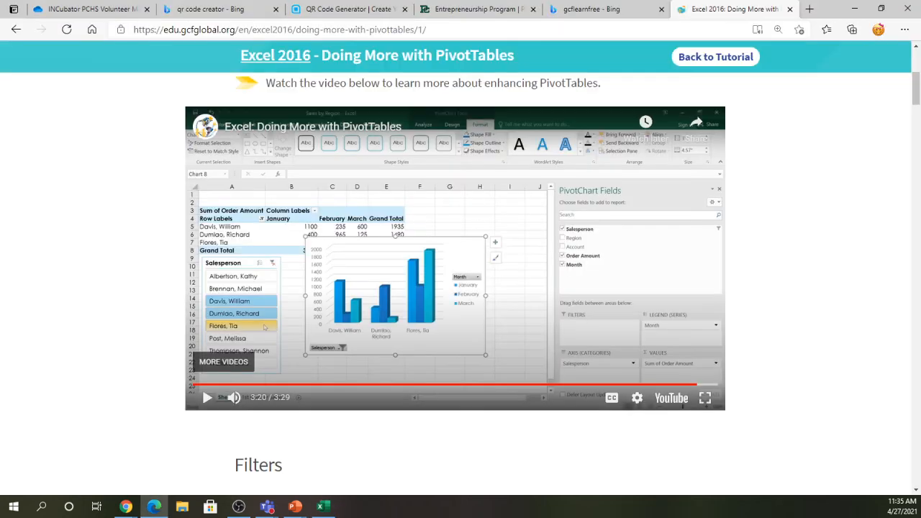
key(alt+Tab)
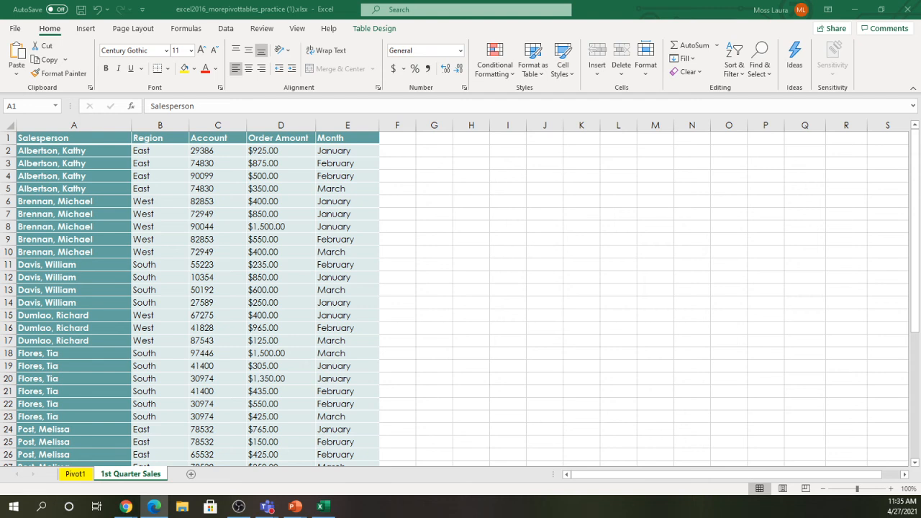
click(210, 241)
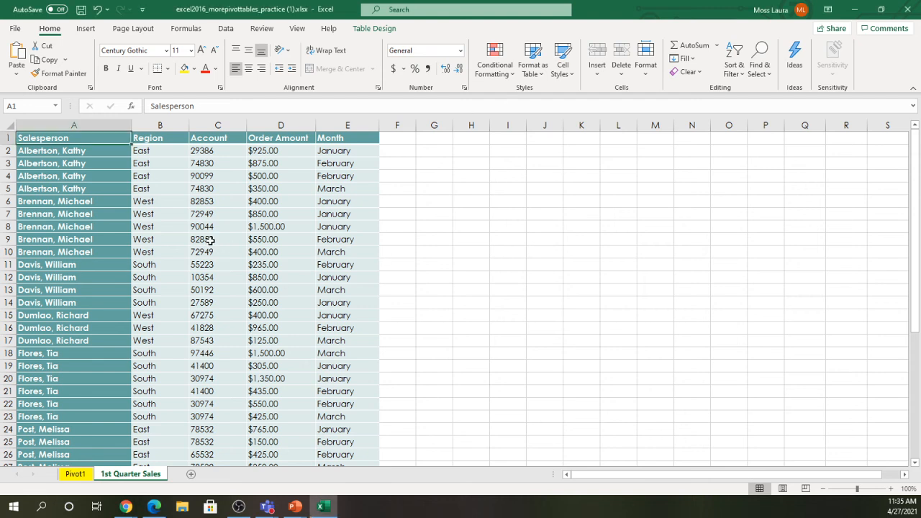
click(210, 241)
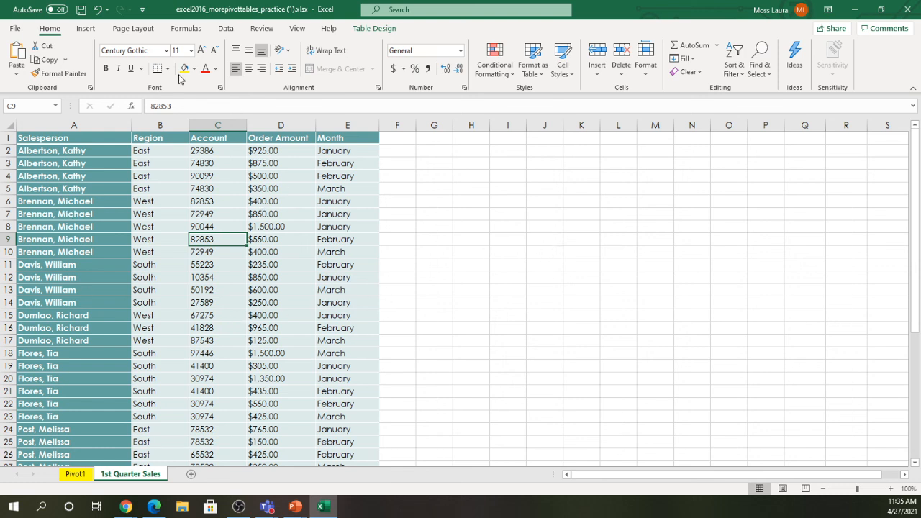
- Insert a PivotTable from Table1 on a new worksheet, dismissing the file-not-found message
click(86, 29)
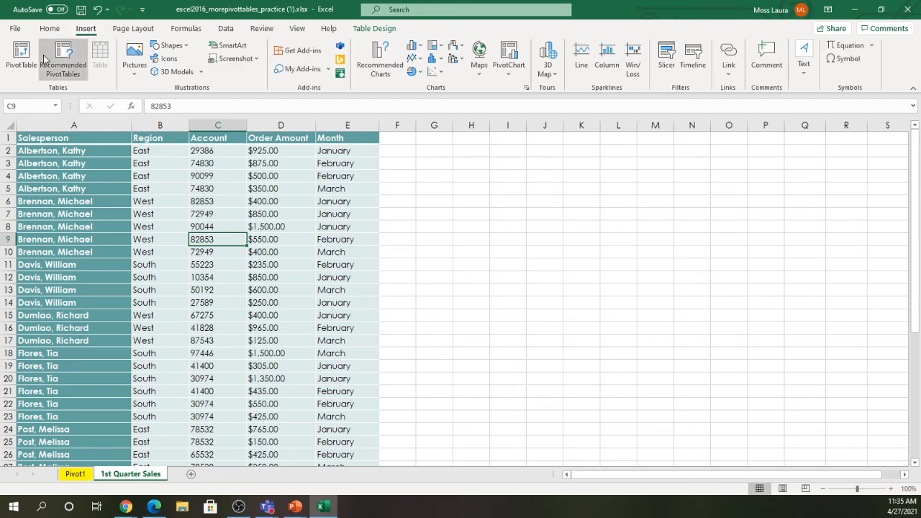
click(22, 64)
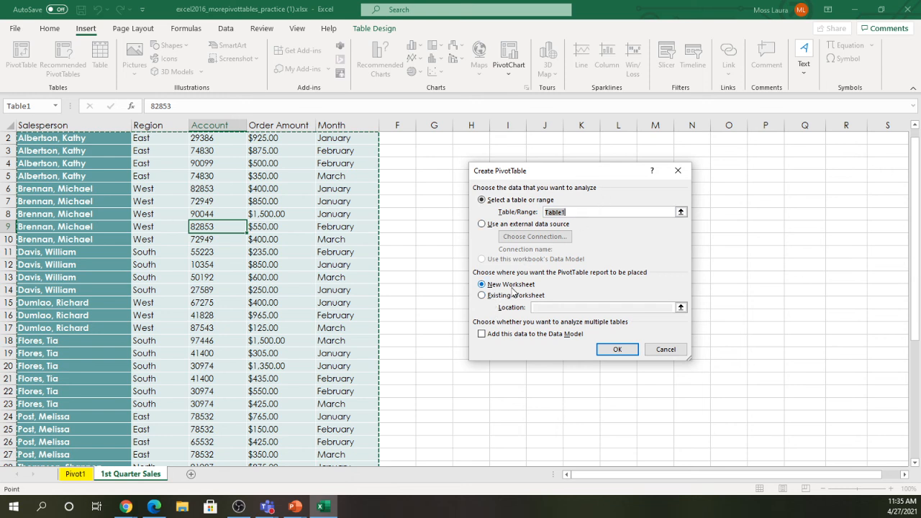
click(608, 350)
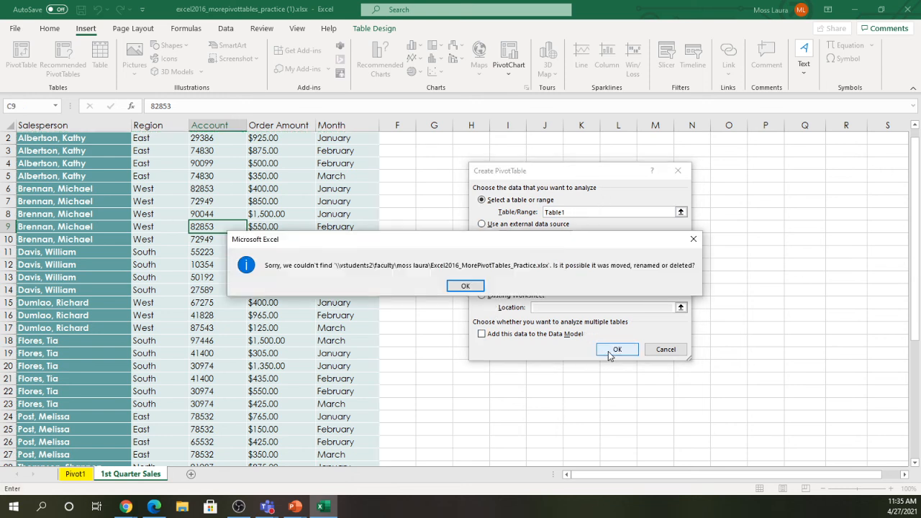
click(465, 295)
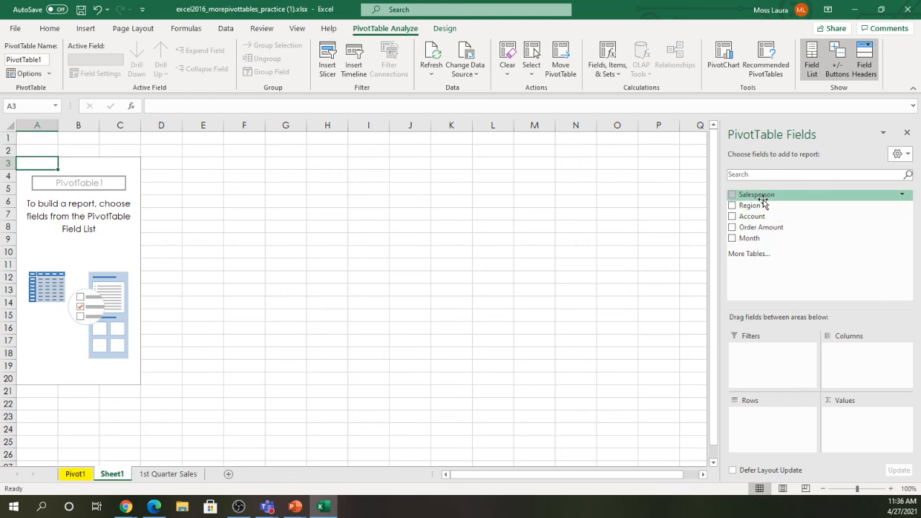
- Sum Order Amount by Salesperson in the PivotTable, giving a Grand Total of 23565
drag(761, 199, 761, 426)
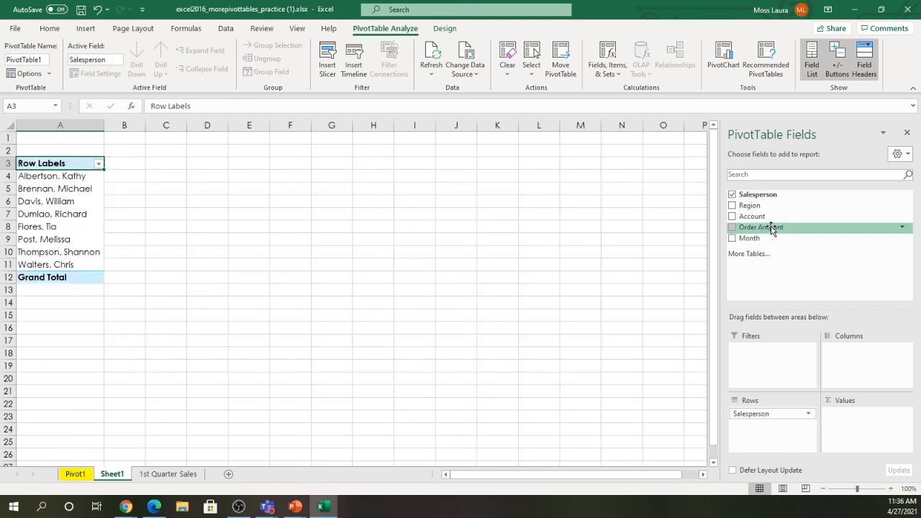
drag(769, 229, 872, 436)
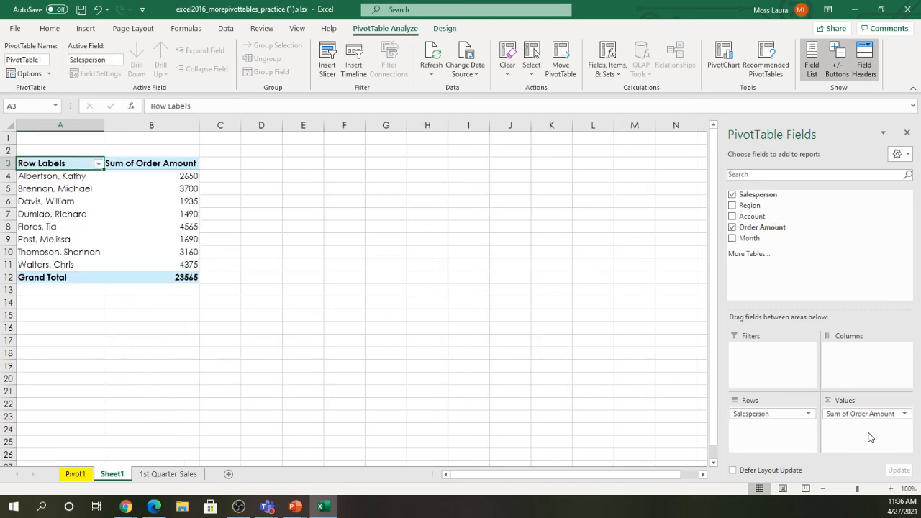
mouse_move(332, 496)
click(150, 210)
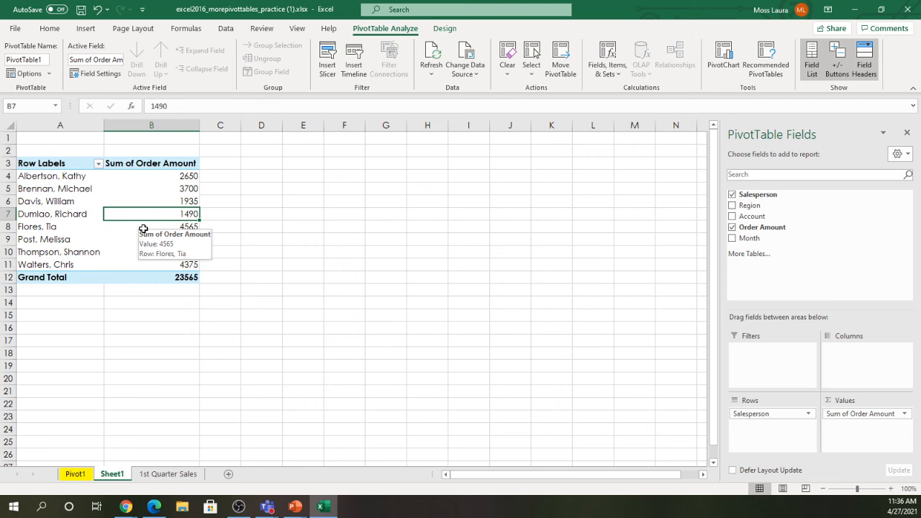
- Insert a Line with Markers PivotChart of the salesperson totals
click(86, 29)
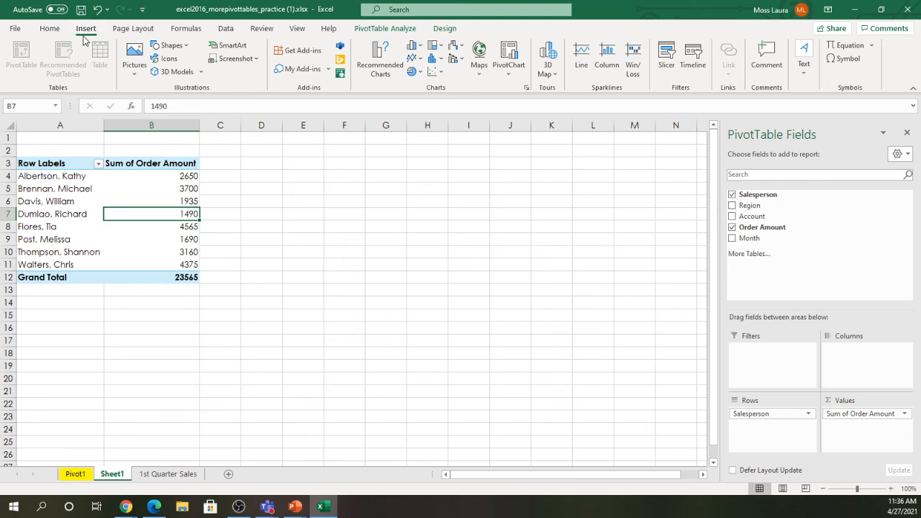
click(508, 52)
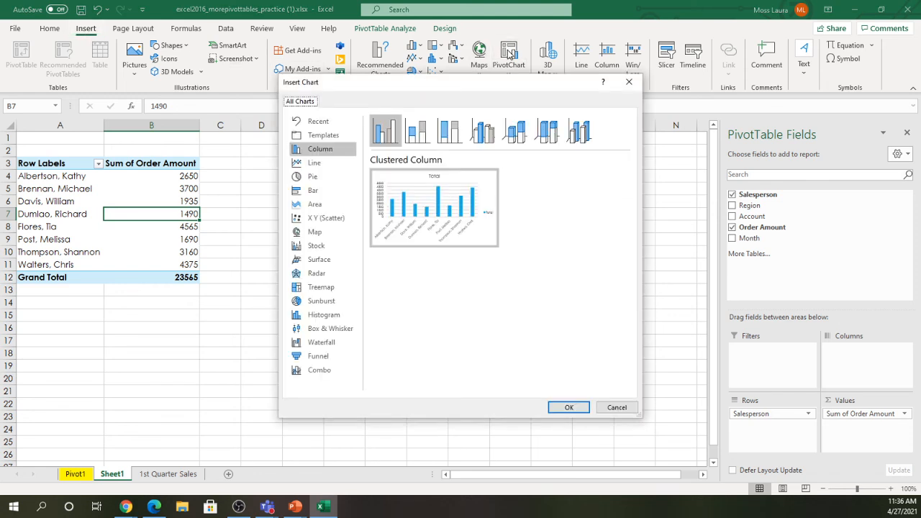
click(311, 164)
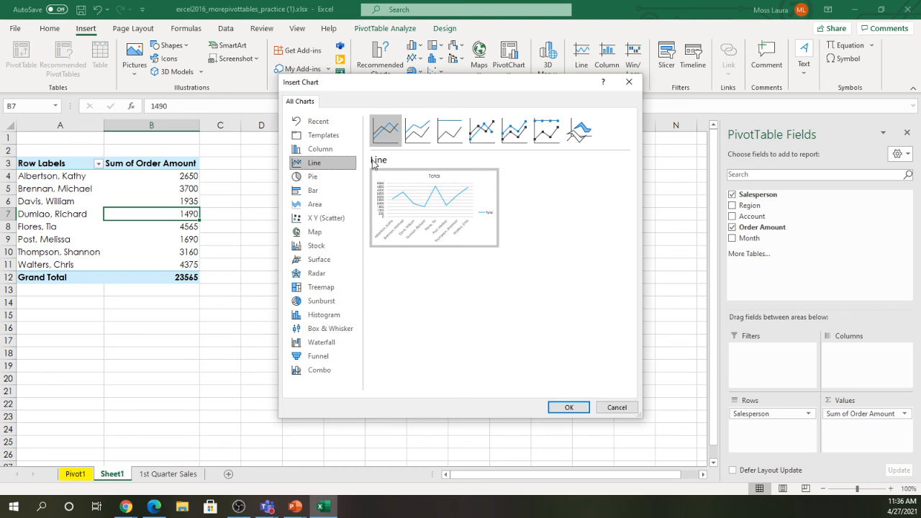
click(483, 139)
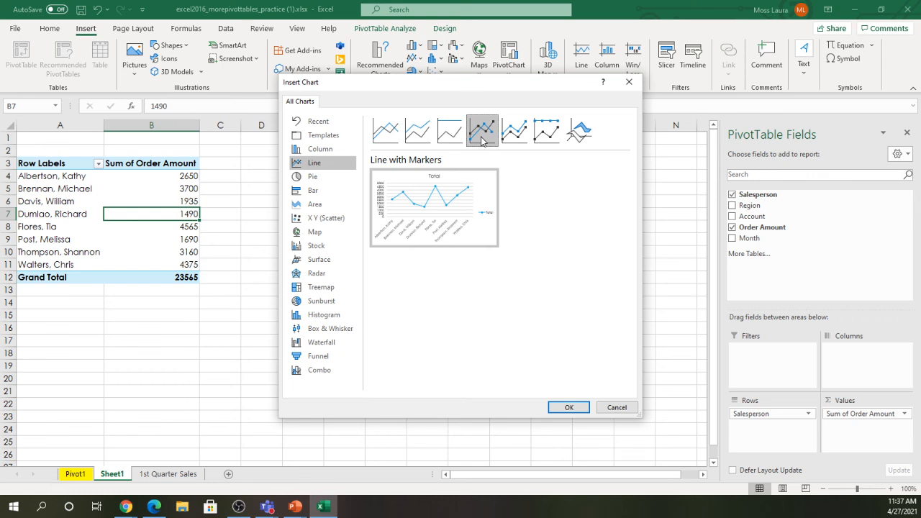
click(569, 407)
- Move the line chart up beside the PivotTable and reopen Insert PivotChart
mouse_move(387, 224)
mouse_down()
mouse_move(426, 174)
mouse_move(406, 175)
mouse_up()
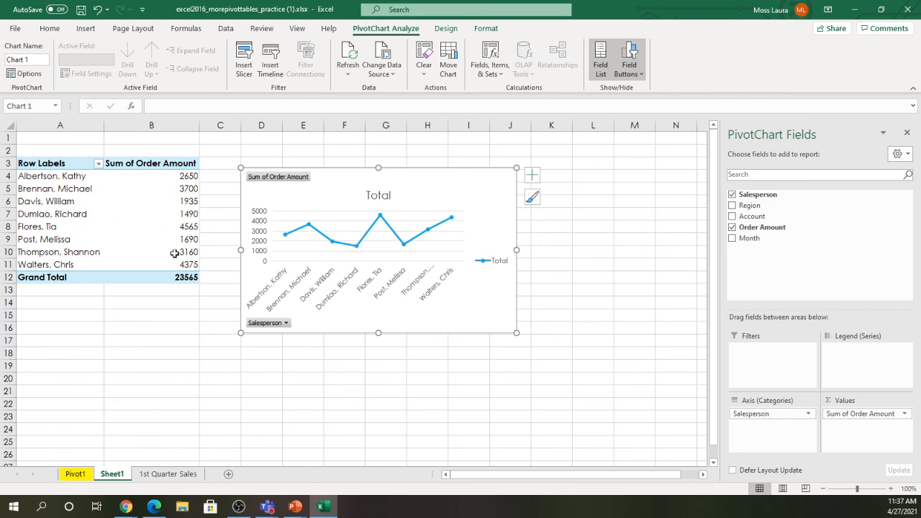
click(140, 204)
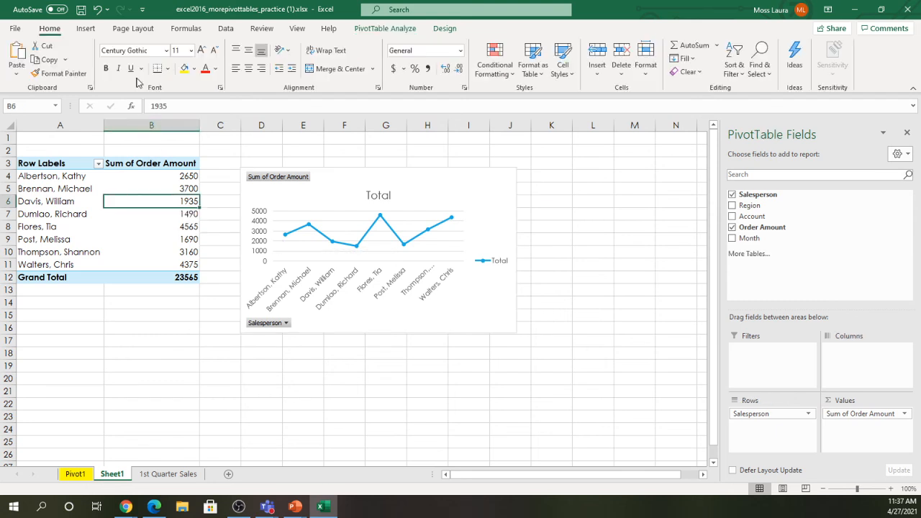
click(86, 29)
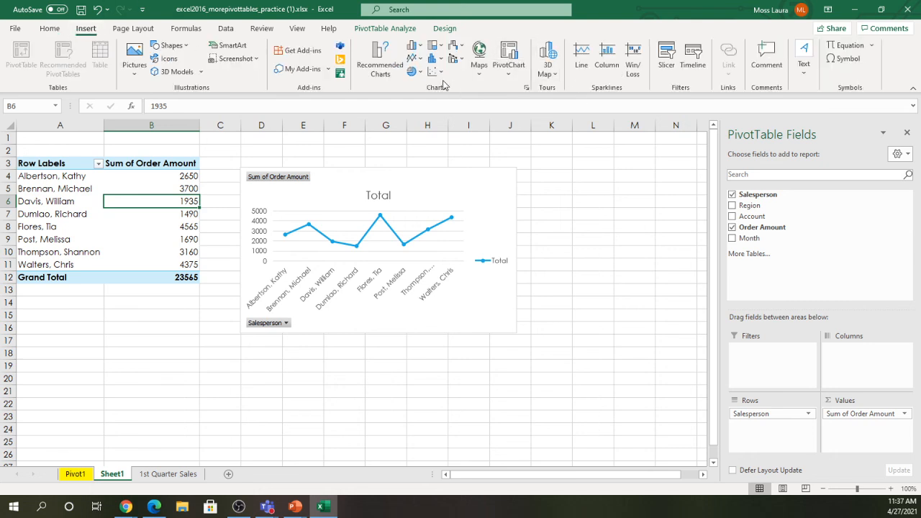
click(514, 54)
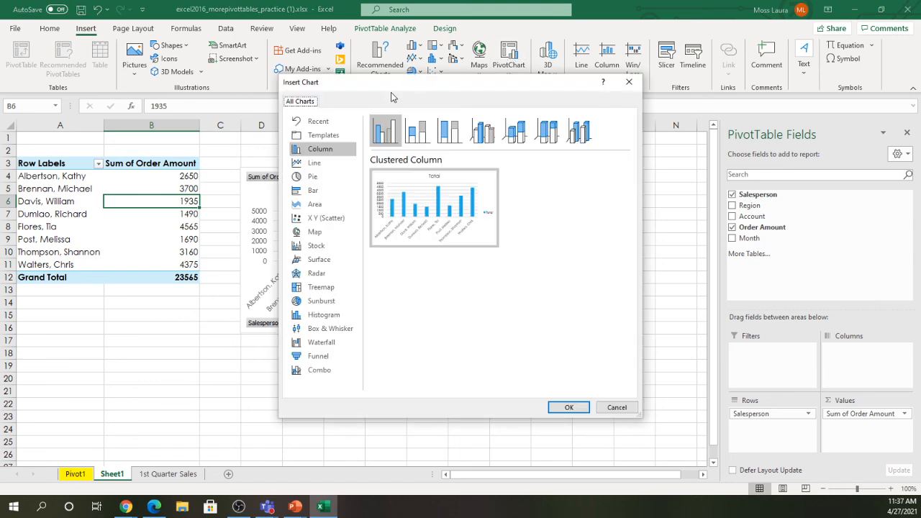
- Add another Line with Markers PivotChart, then delete the duplicate chart
click(312, 164)
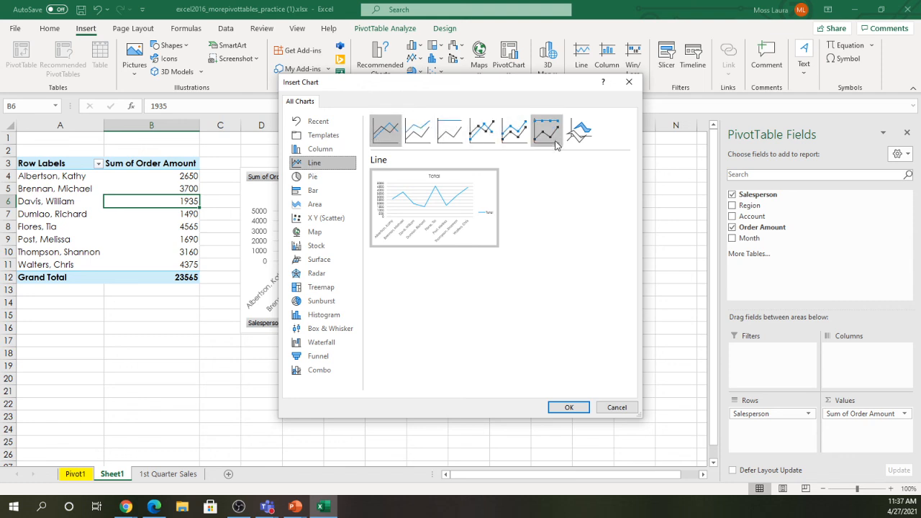
click(493, 137)
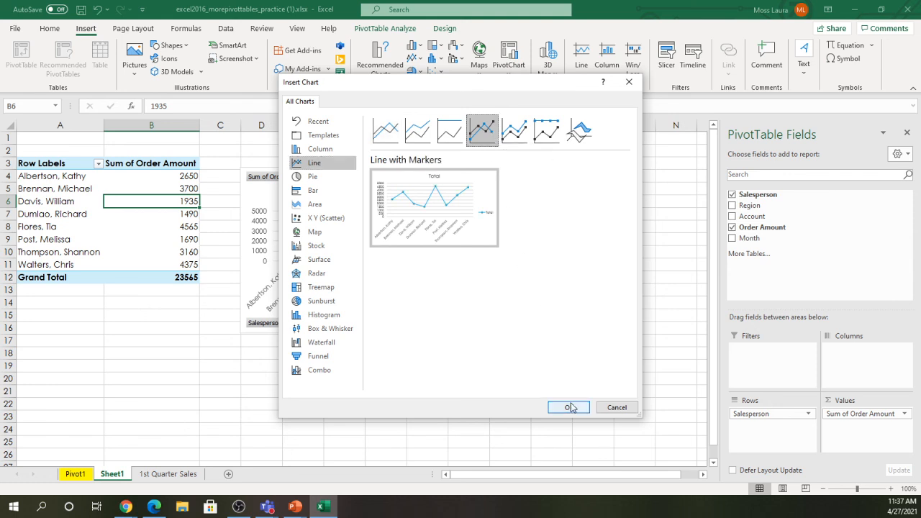
click(569, 408)
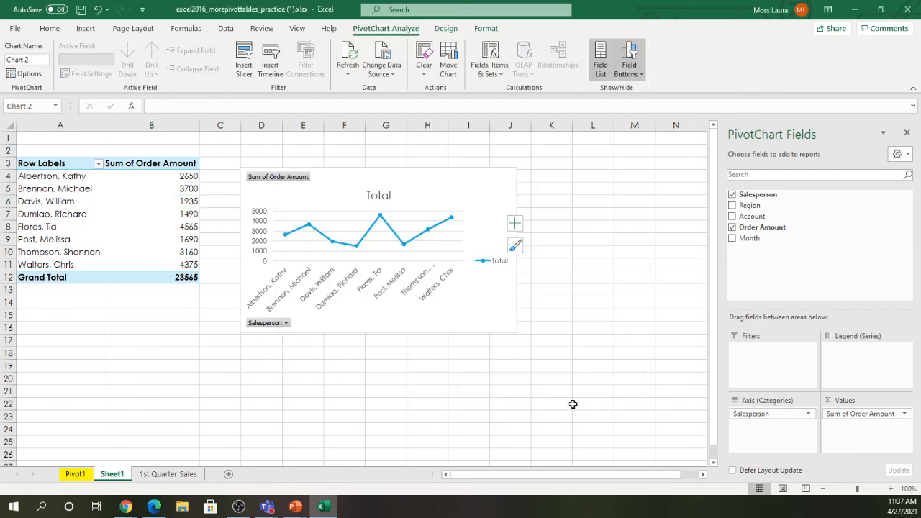
key(Delete)
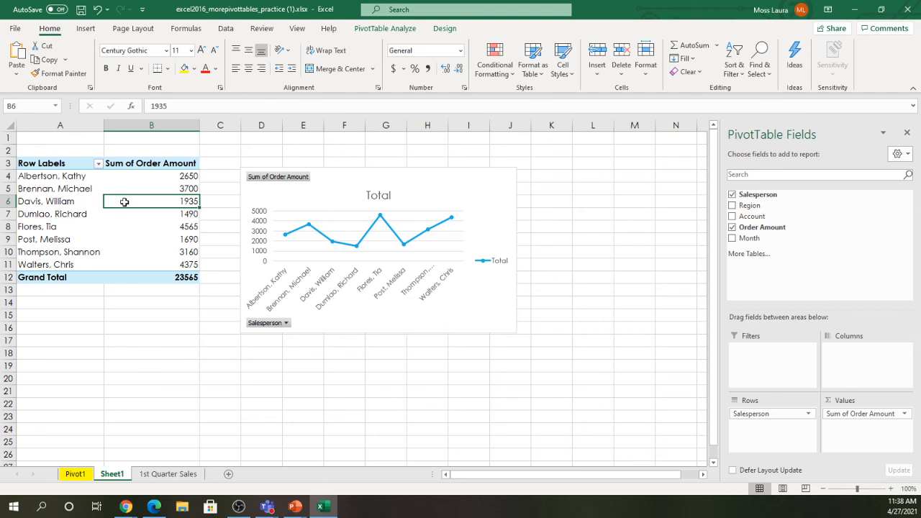
- Insert a Region slicer for the Salesperson PivotTable
mouse_move(125, 201)
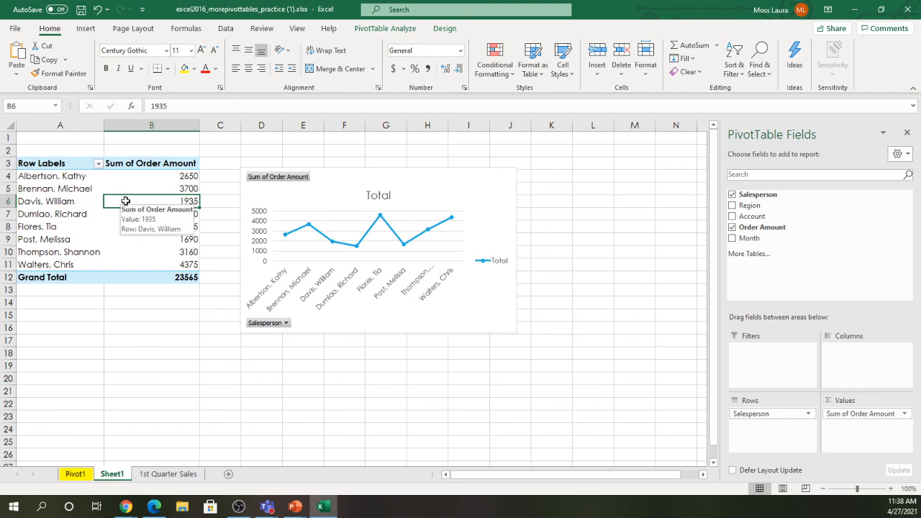
click(367, 30)
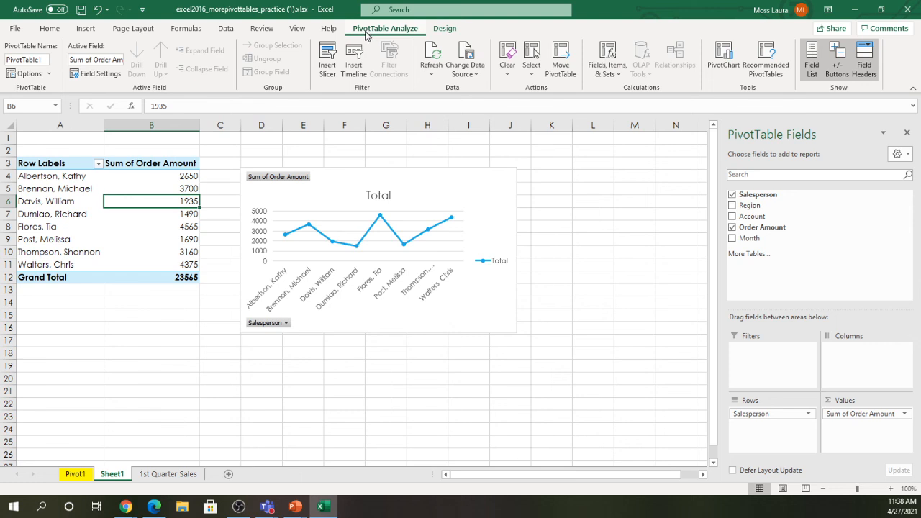
click(329, 69)
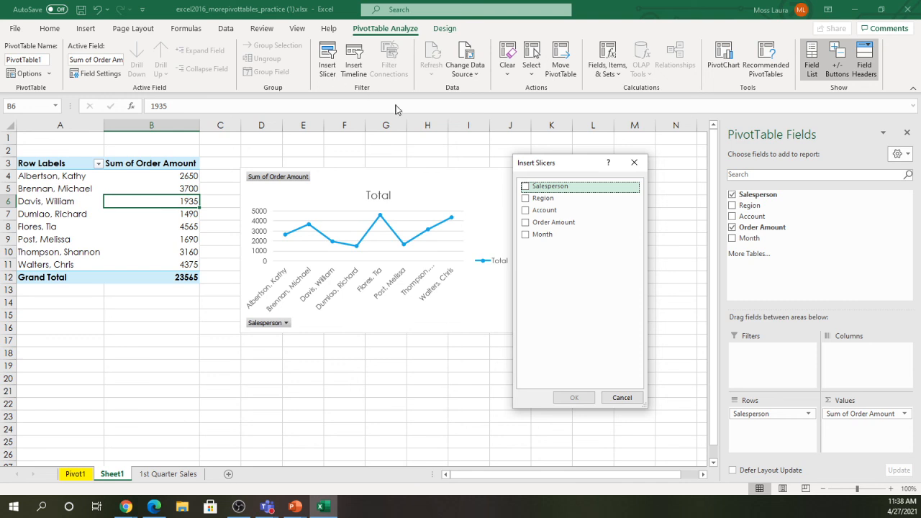
click(525, 199)
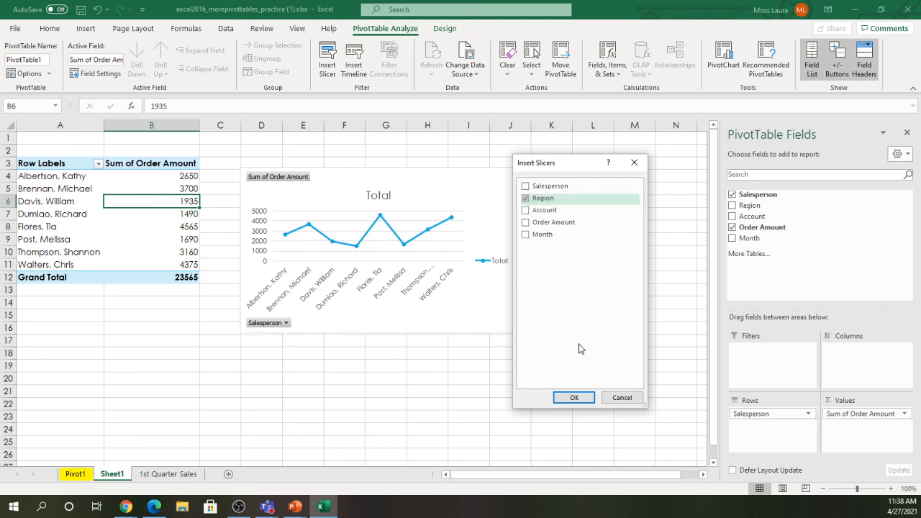
click(575, 397)
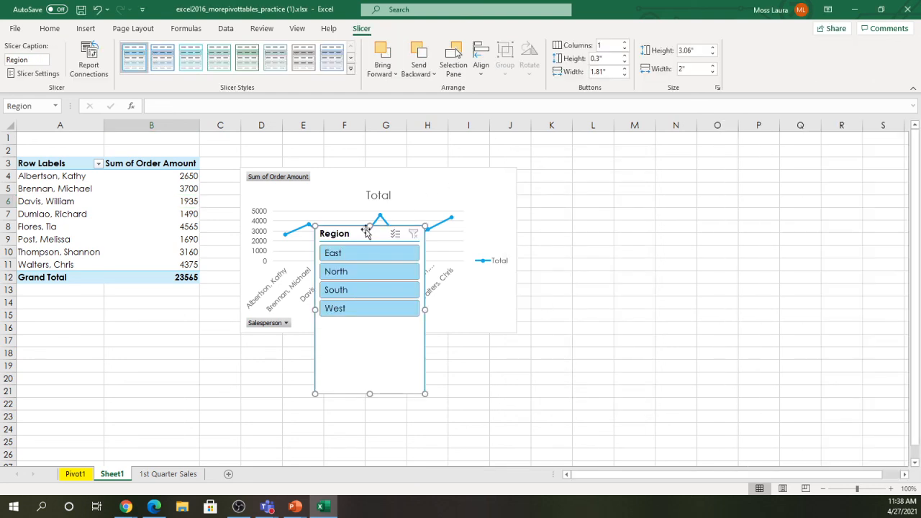
- Move the Region slicer below the PivotTable and filter to East and South, totalling 15215
drag(364, 235, 140, 303)
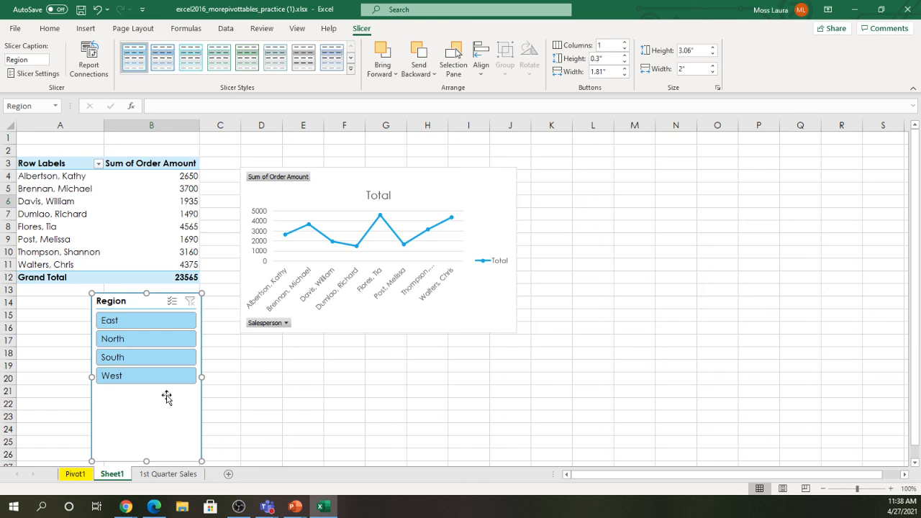
click(144, 322)
click(146, 341)
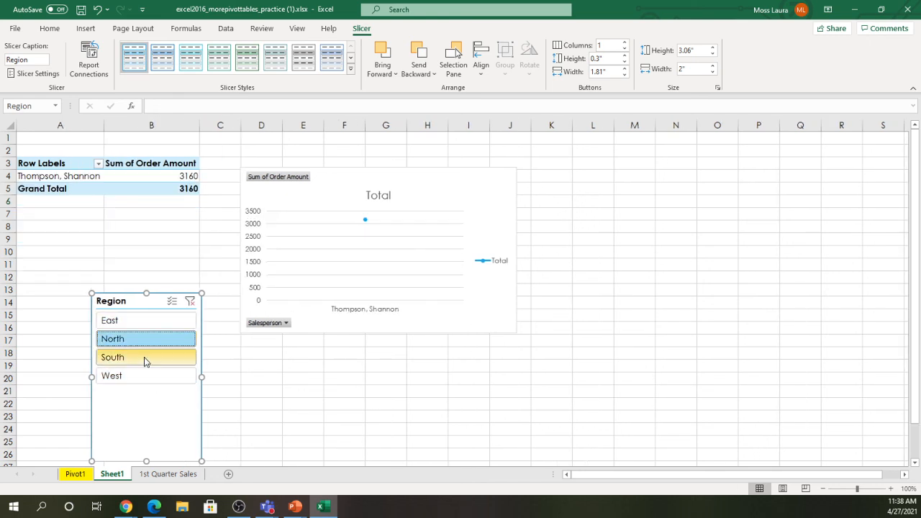
click(144, 358)
click(142, 376)
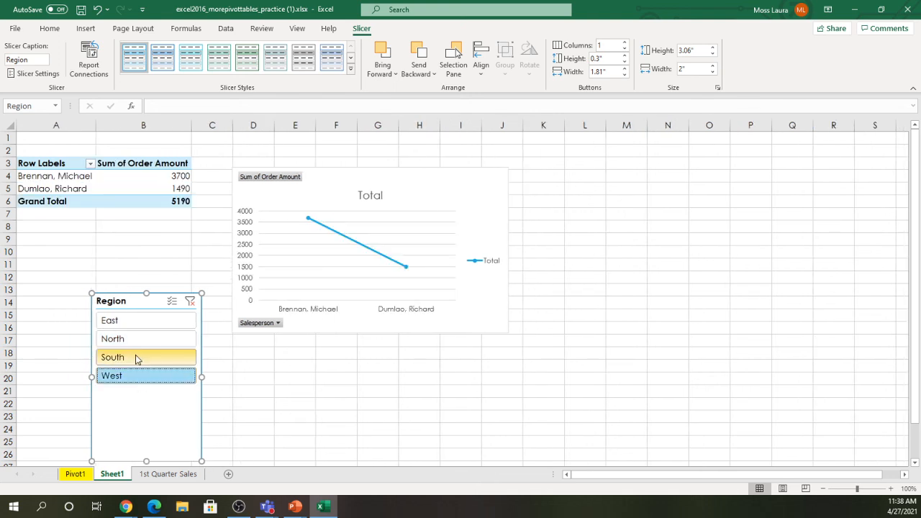
ctrl+click(136, 354)
ctrl+click(136, 339)
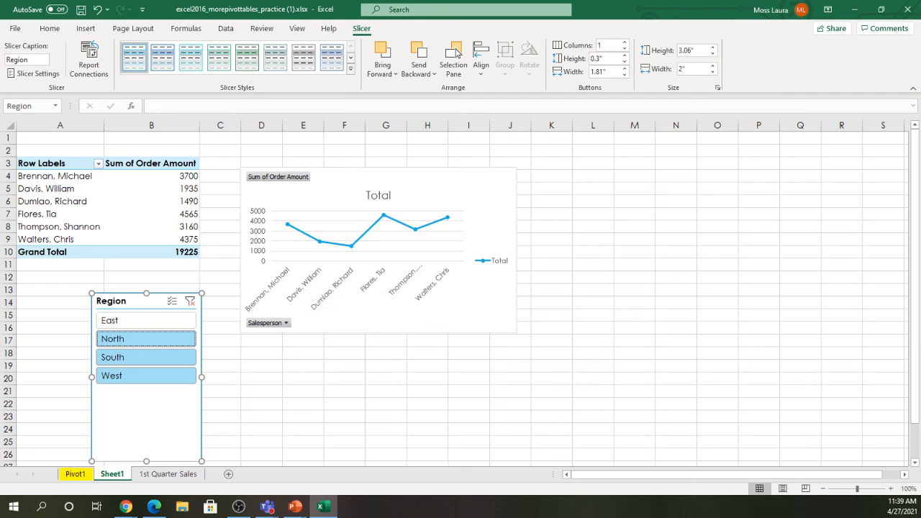
click(121, 356)
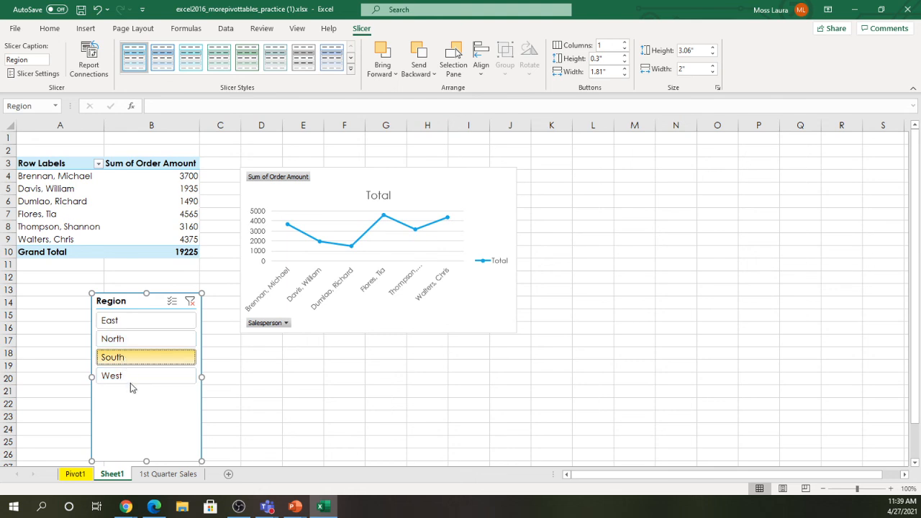
ctrl+click(110, 323)
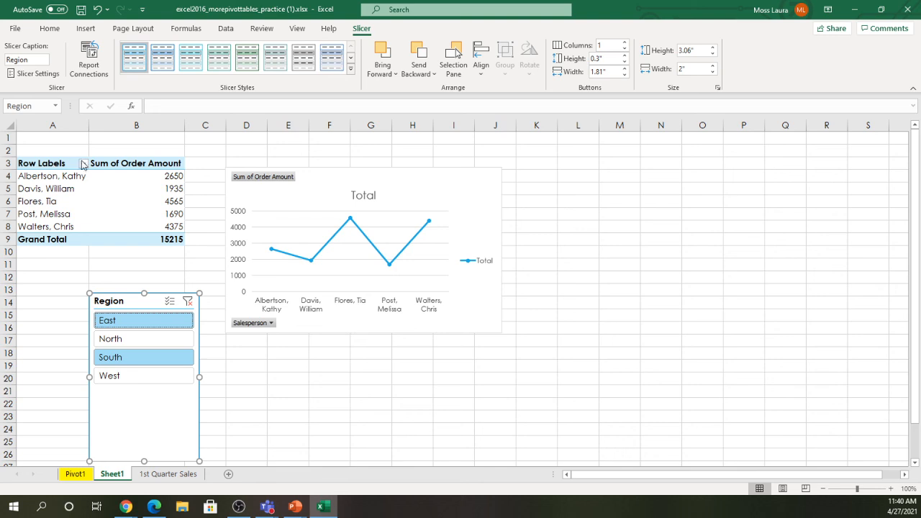
- Change the salesperson PivotChart to a Stacked Column chart
click(318, 198)
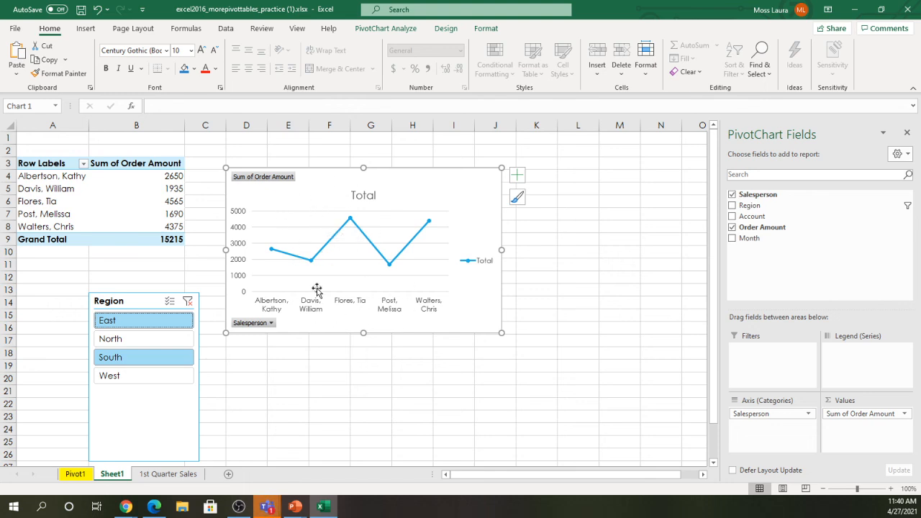
click(446, 29)
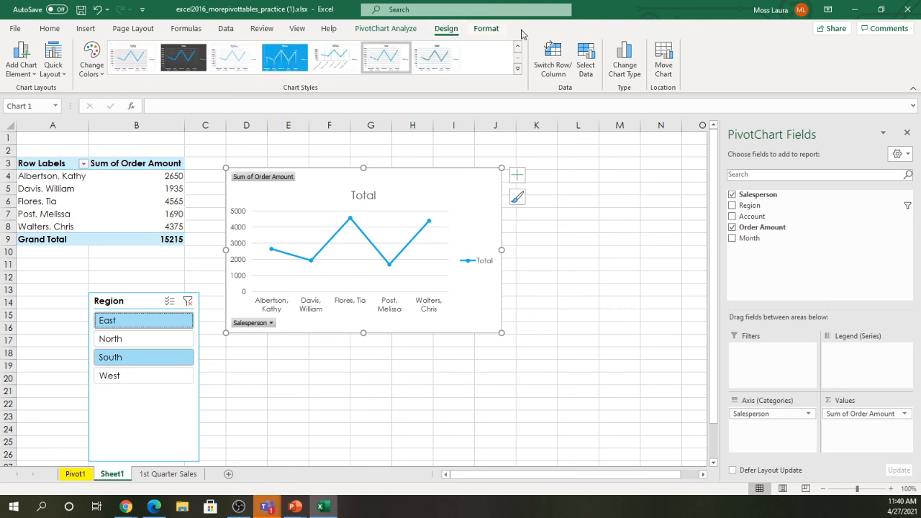
click(625, 77)
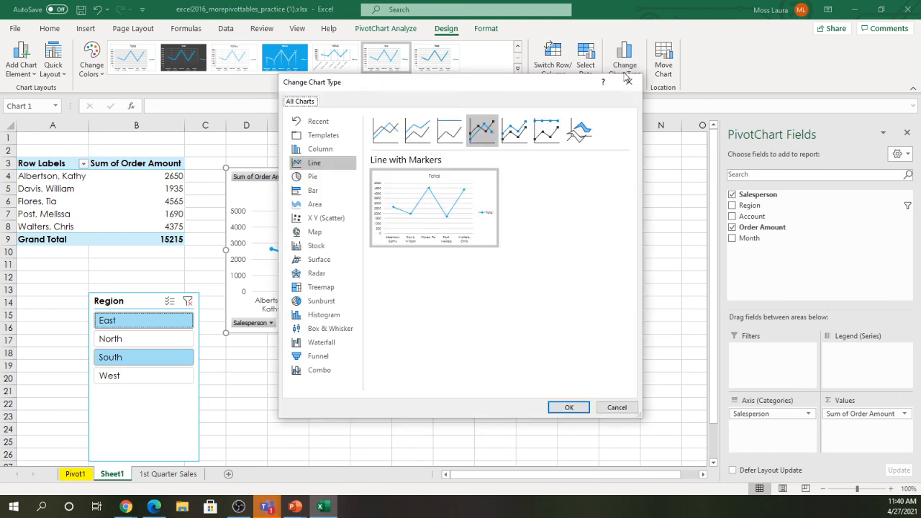
mouse_move(436, 220)
click(319, 151)
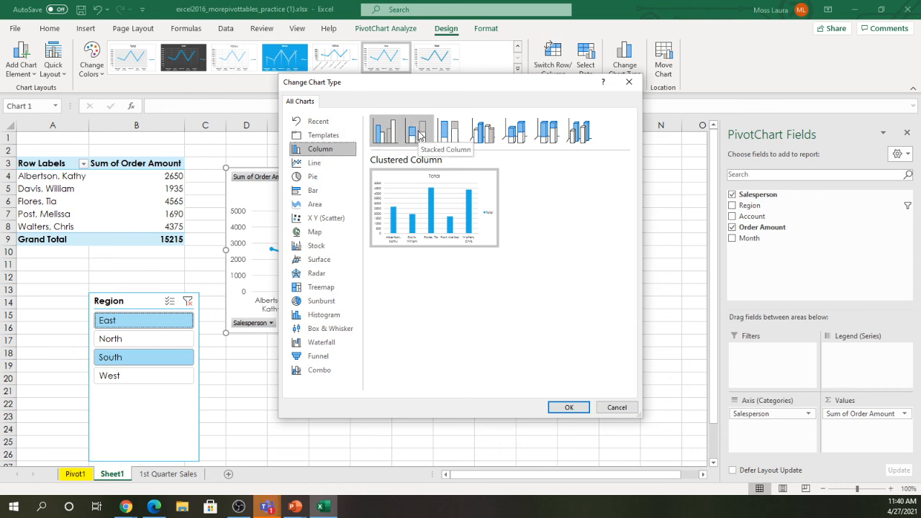
click(420, 135)
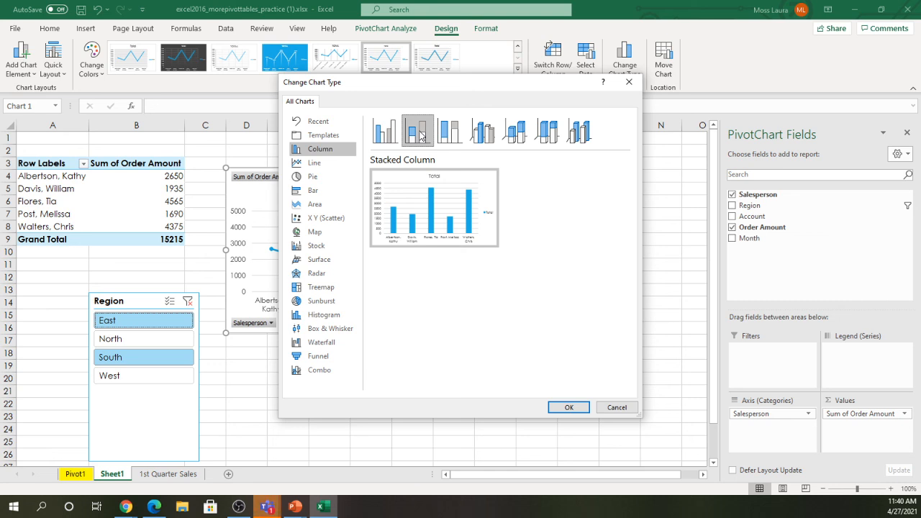
mouse_move(434, 200)
mouse_move(430, 215)
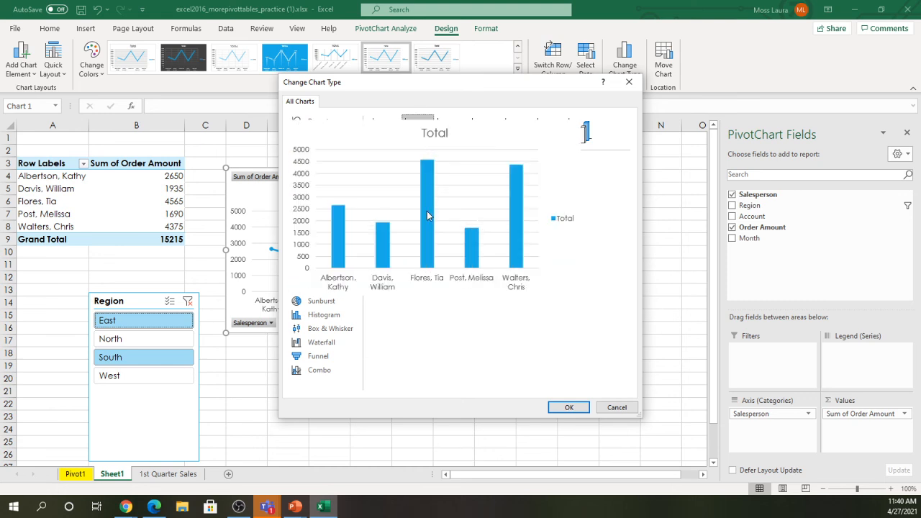
click(567, 407)
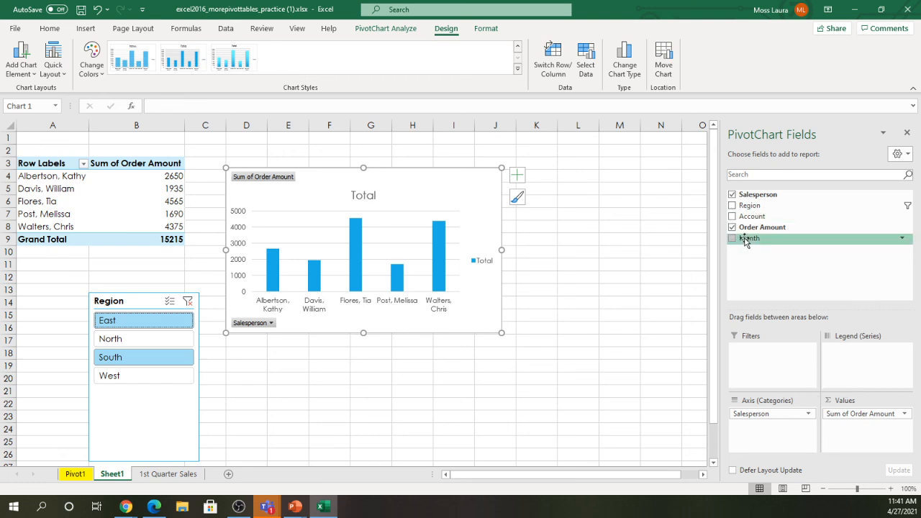
- Add Month to the chart's Legend (Series), stacking January, February and March per salesperson
drag(745, 241, 861, 362)
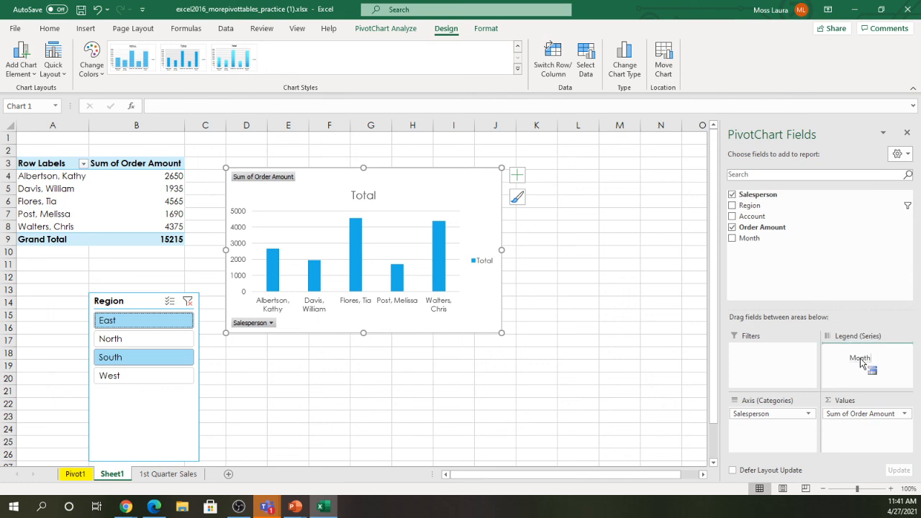
drag(861, 364, 862, 363)
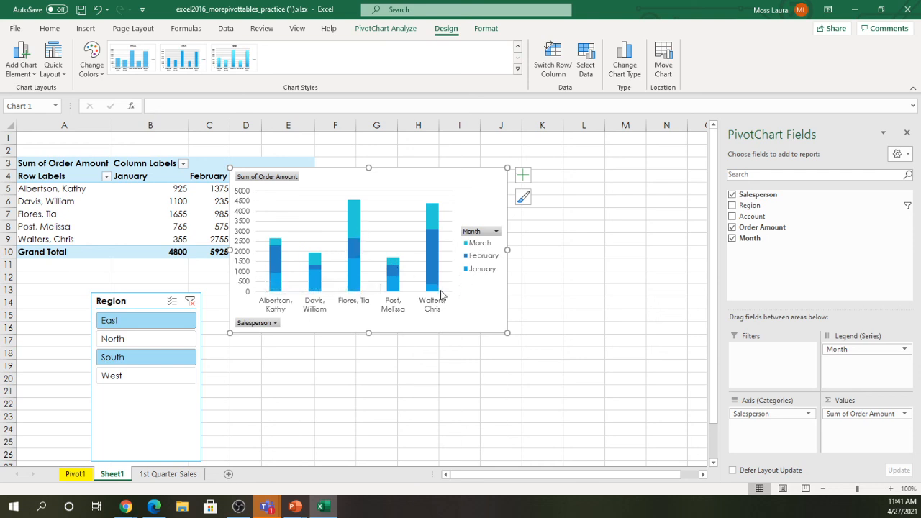
mouse_move(429, 289)
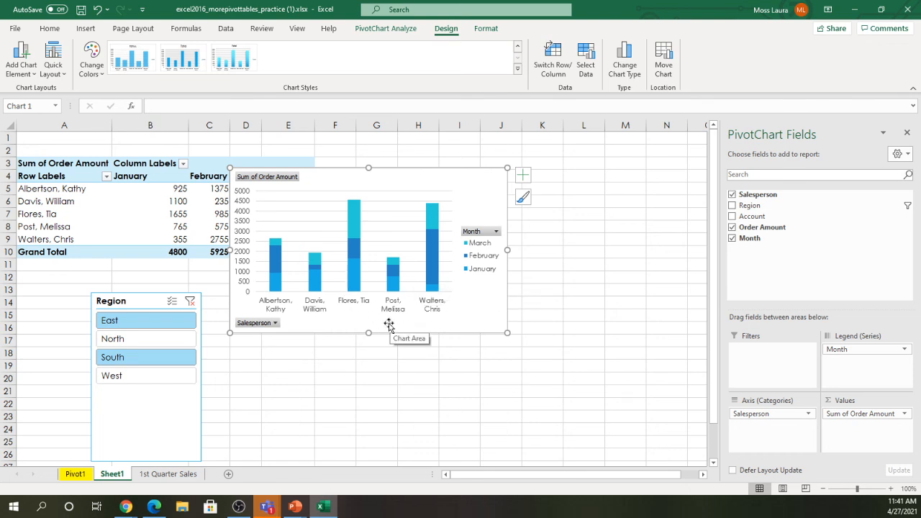
- Shift the stacked PivotChart right and down, off the month columns, and rename Sheet1 to 'Pivot2'
drag(396, 183, 495, 208)
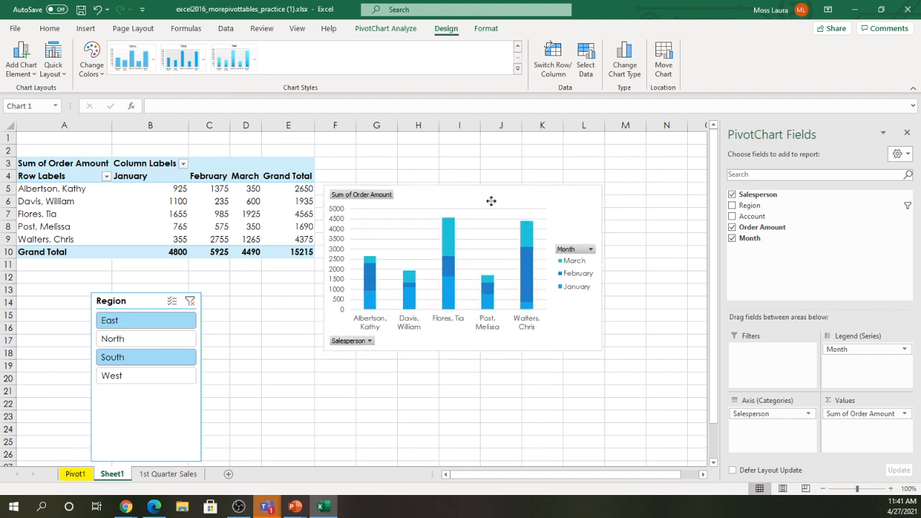
click(121, 475)
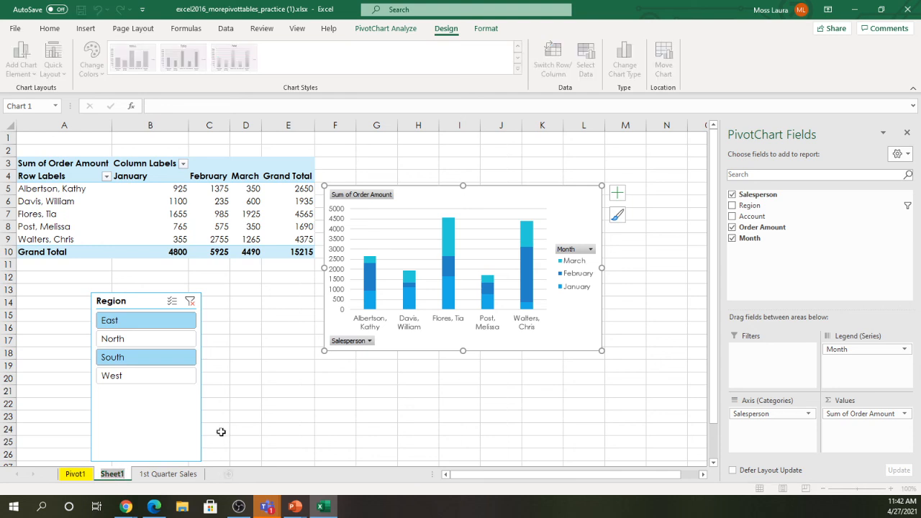
text(Pivot2)
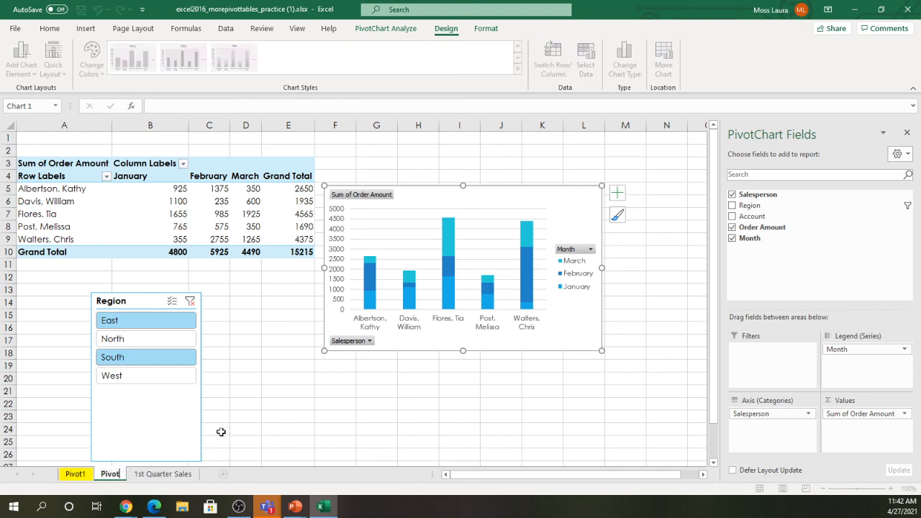
key(Return)
click(237, 418)
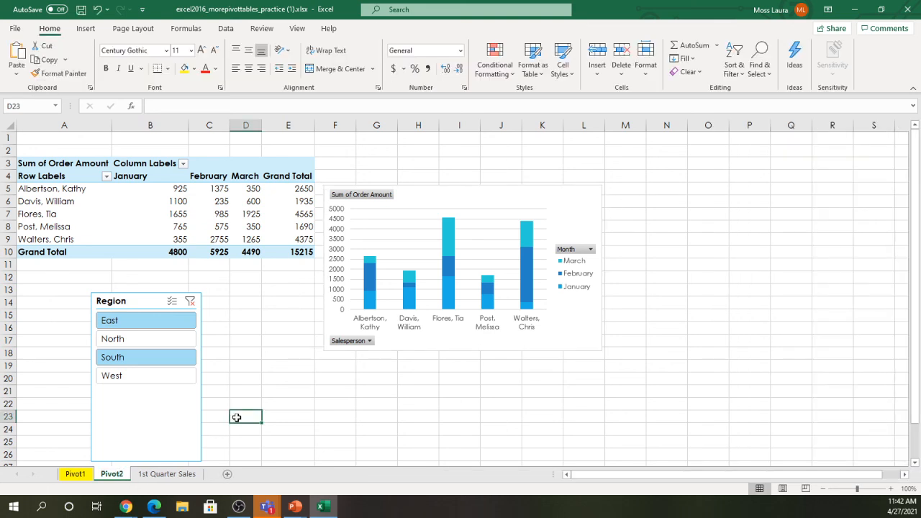